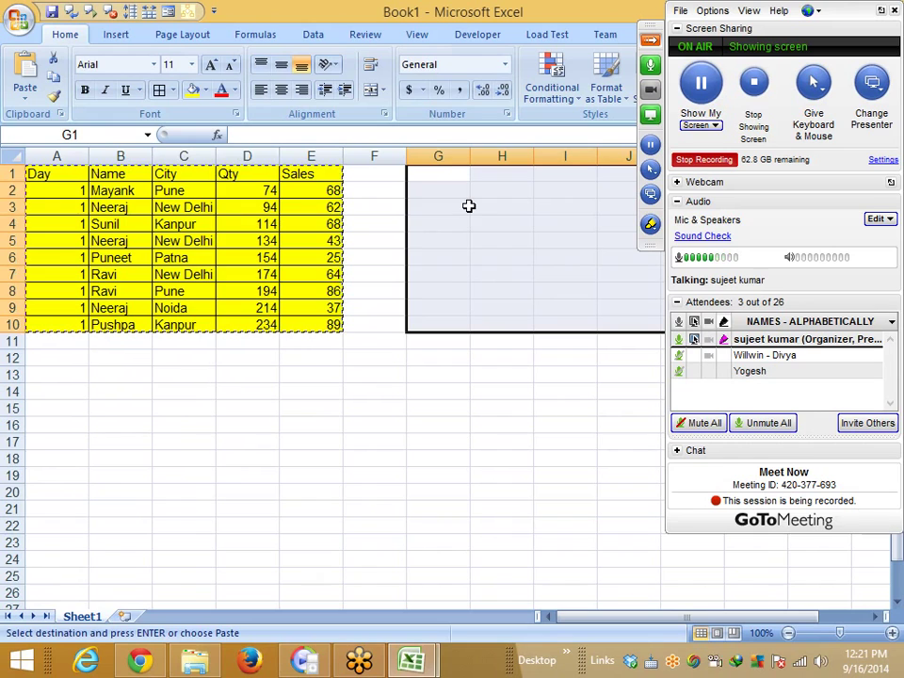
Paste only the formulas of the copied table A1:E10 at G1 using Paste Special.
left_click(448, 175)
right_click(448, 175)
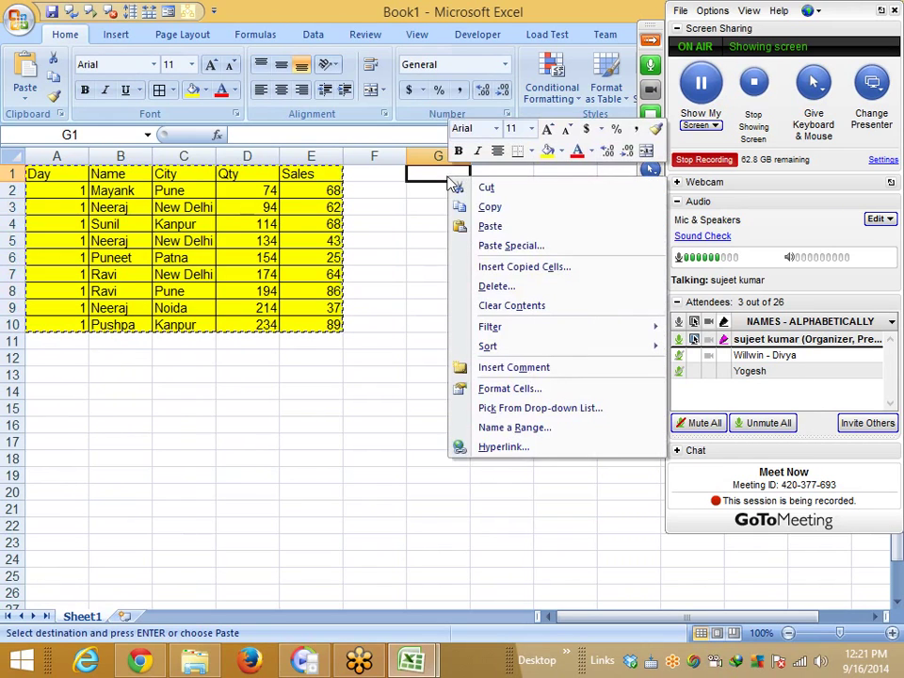
left_click(491, 245)
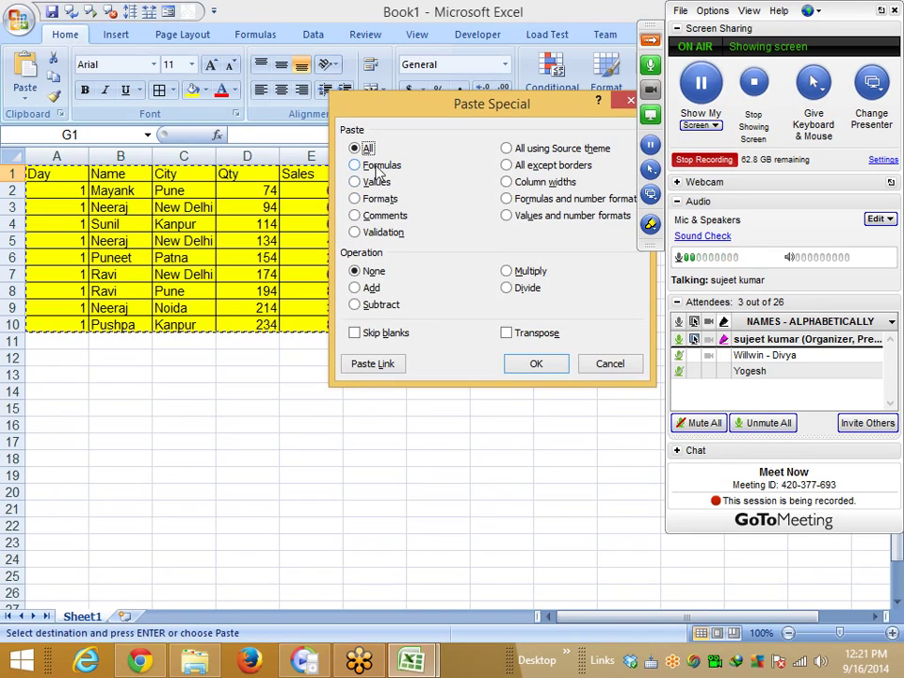
left_click(379, 167)
left_click(531, 363)
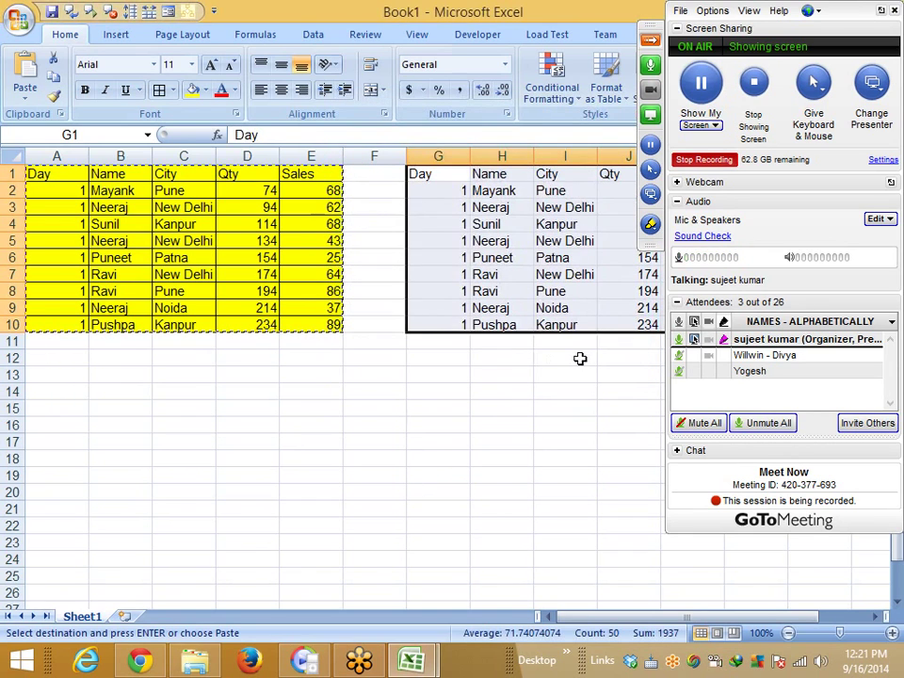
left_click(678, 342)
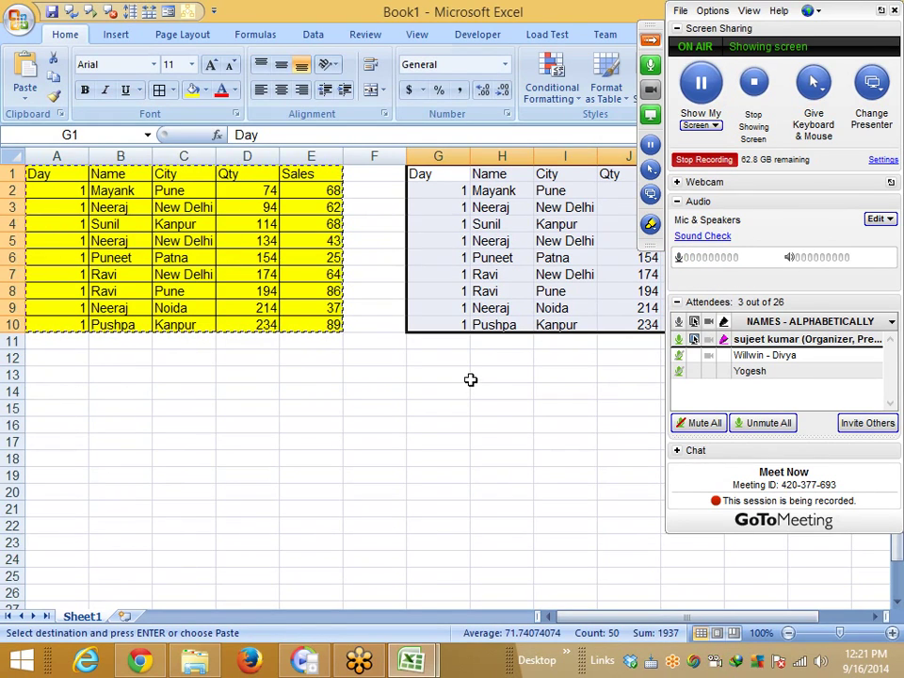
left_click(500, 259)
left_click(563, 224)
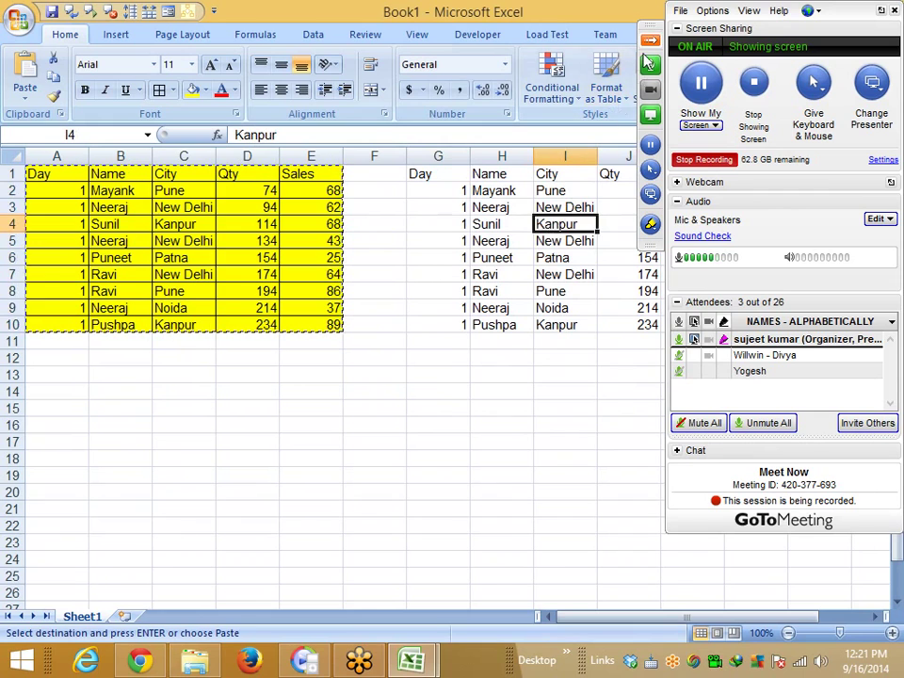
left_click(537, 387)
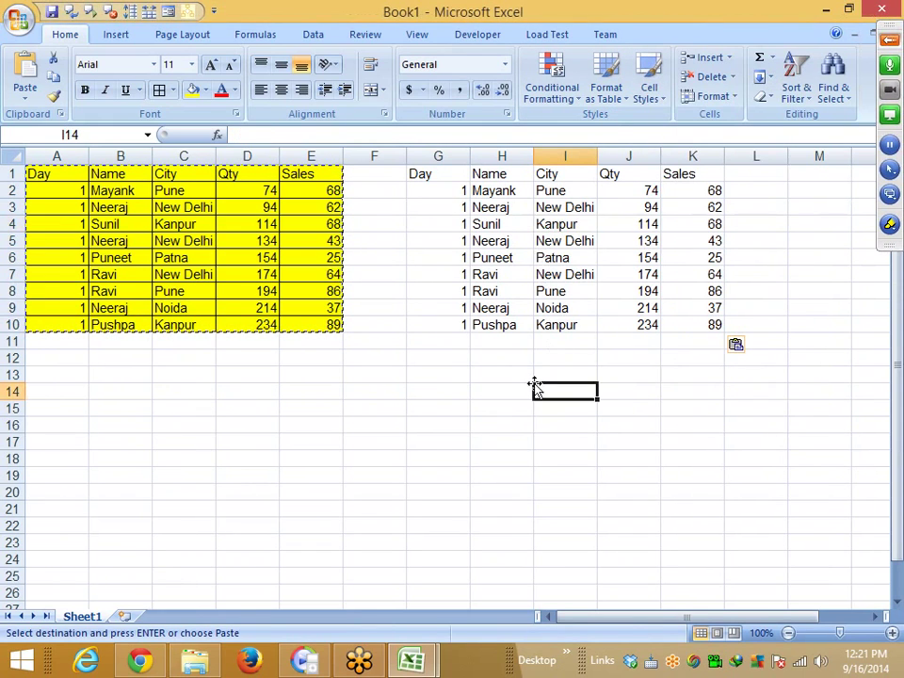
Paste only the values of the copied table at G13 using Paste Special.
left_click(460, 369)
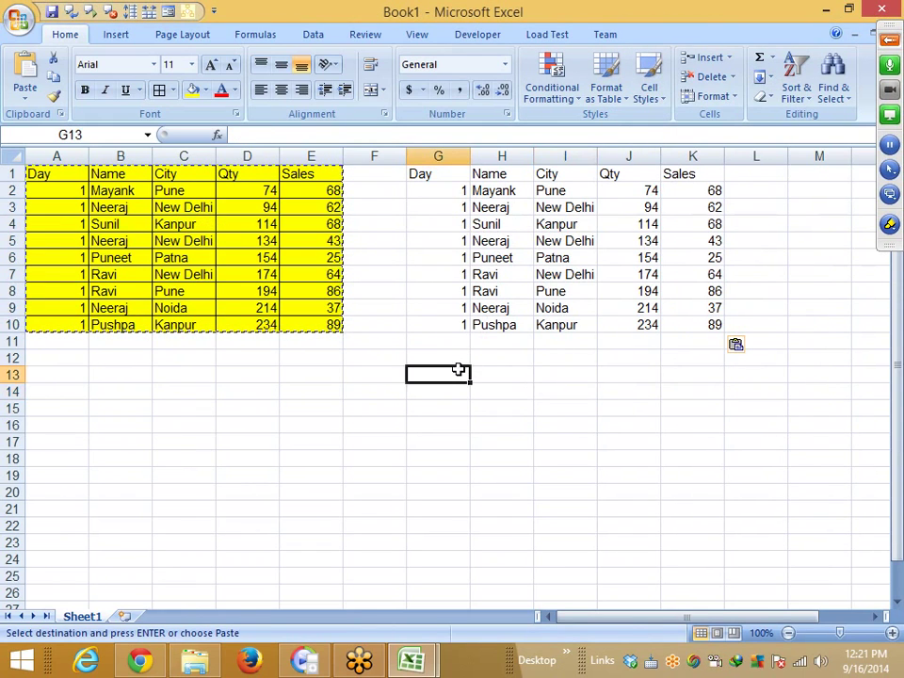
right_click(462, 373)
left_click(515, 160)
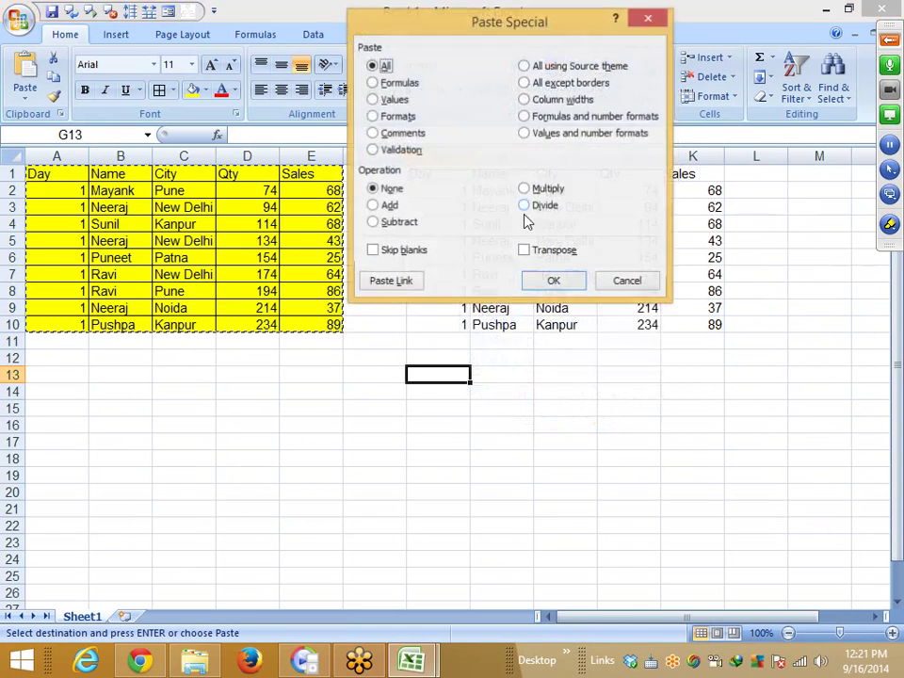
left_click(388, 99)
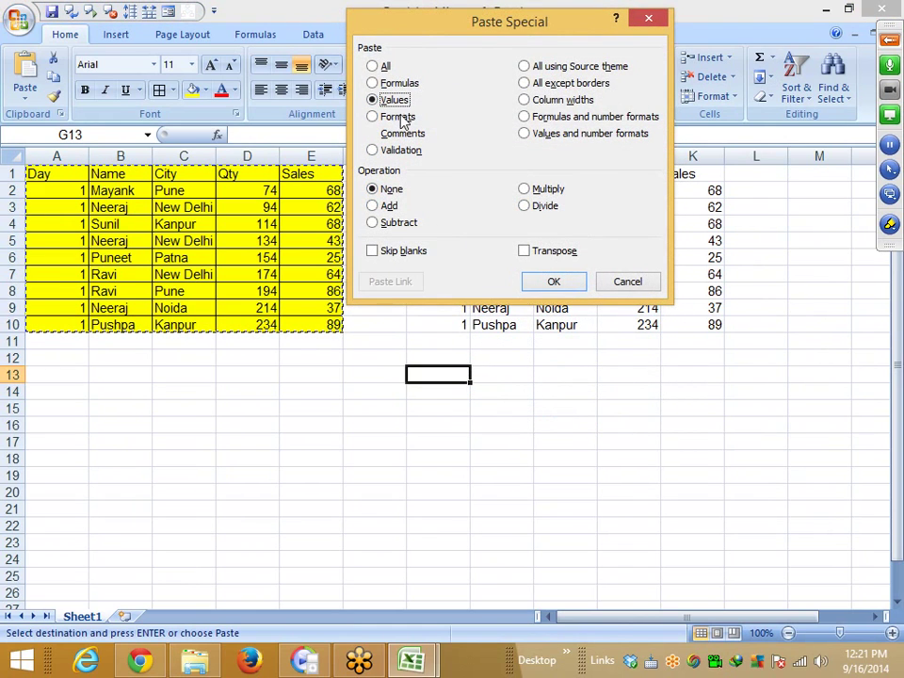
left_click(546, 283)
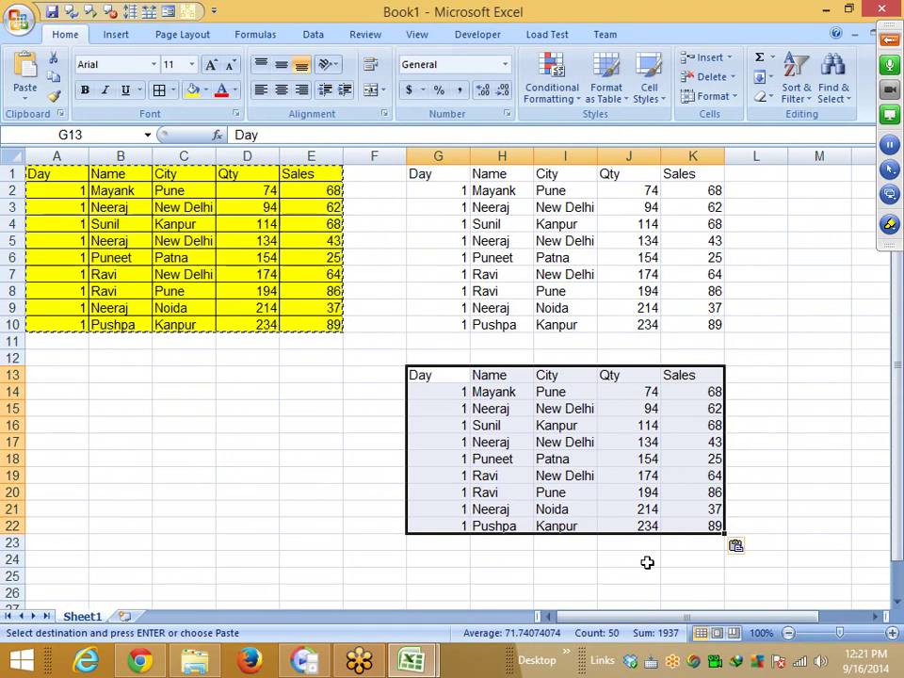
left_click(612, 558)
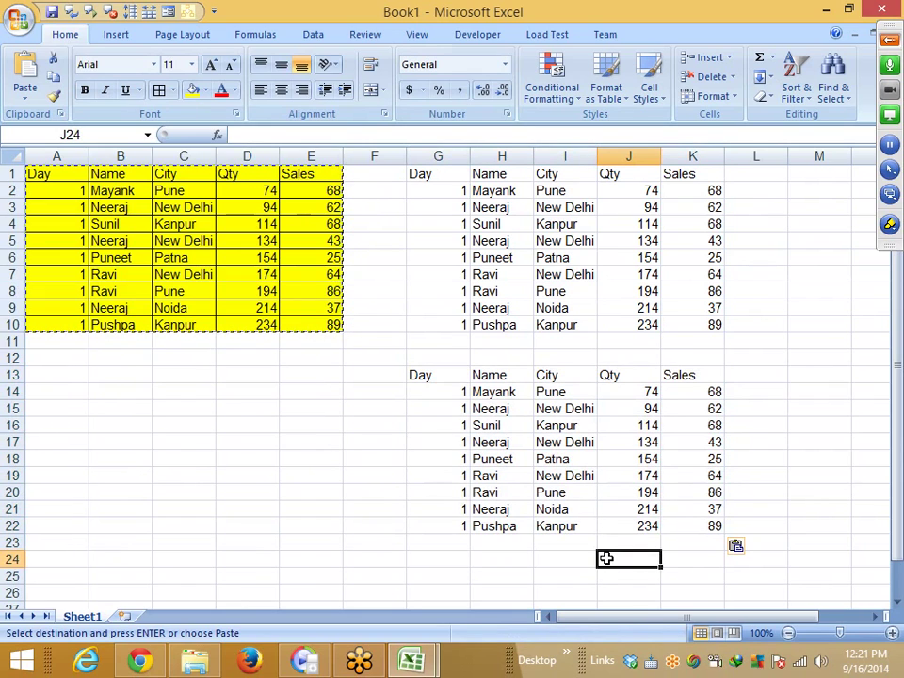
Compare the Qty cell contents in the formulas copy (J5) with those in the values copy (J18).
left_click(647, 240)
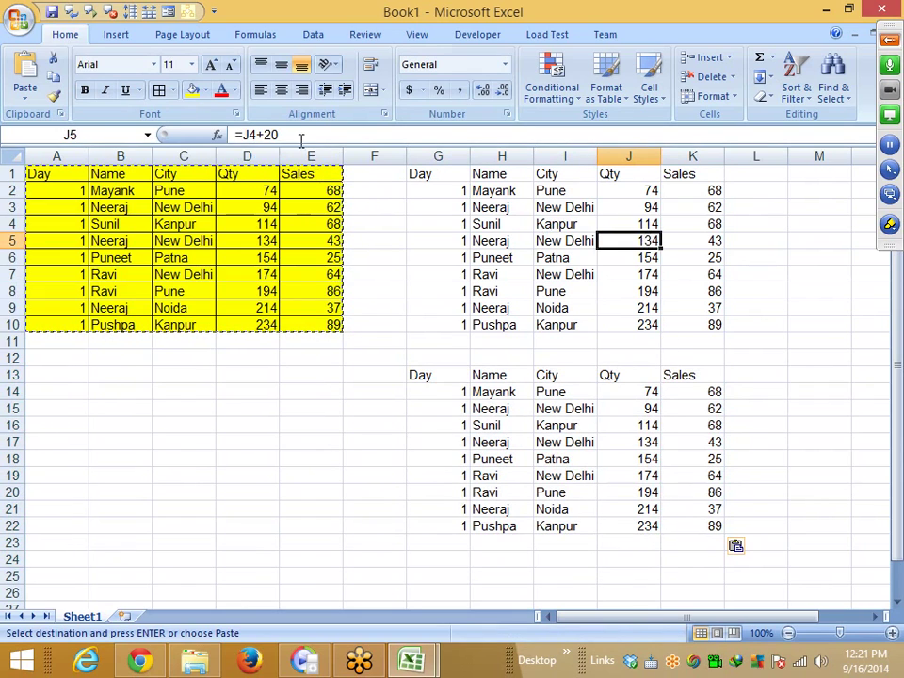
left_click(301, 139)
left_click(639, 459)
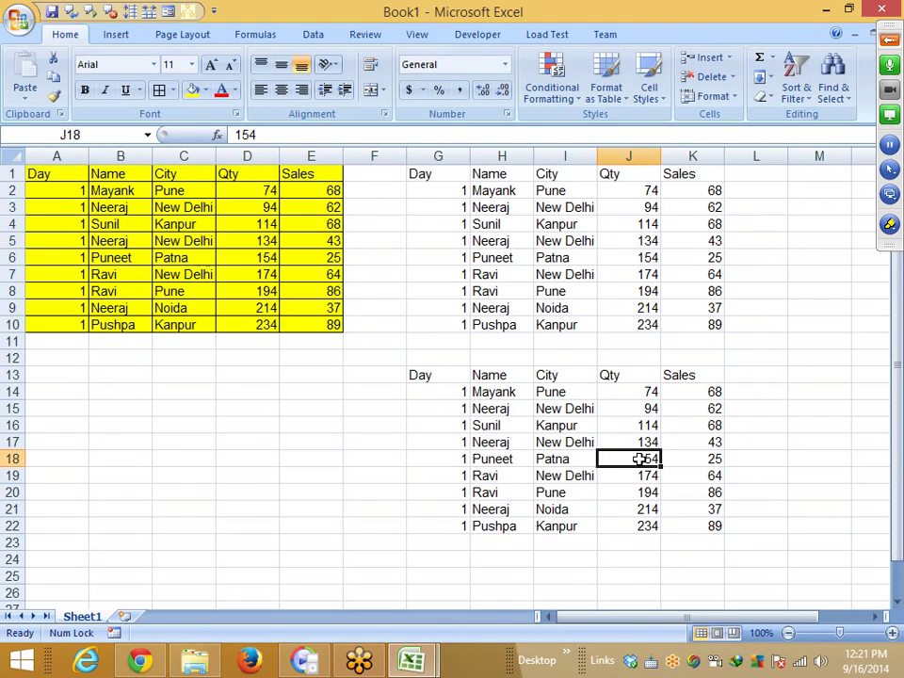
left_click(442, 239)
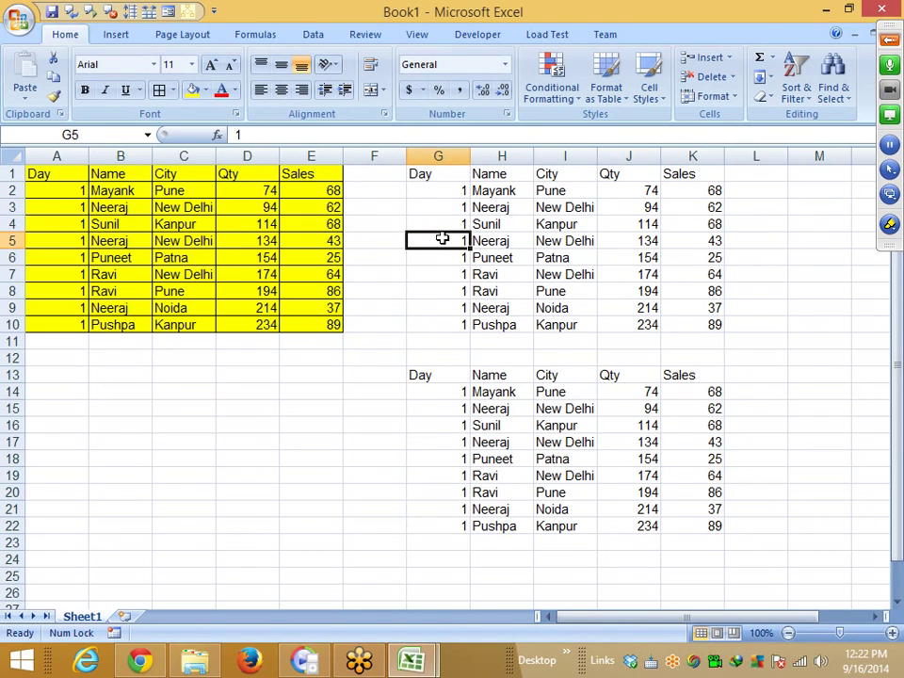
Inspect the contents of source cells D5, B3, A2 and B2 and of G14 and H14 in the values copy.
left_click(248, 241)
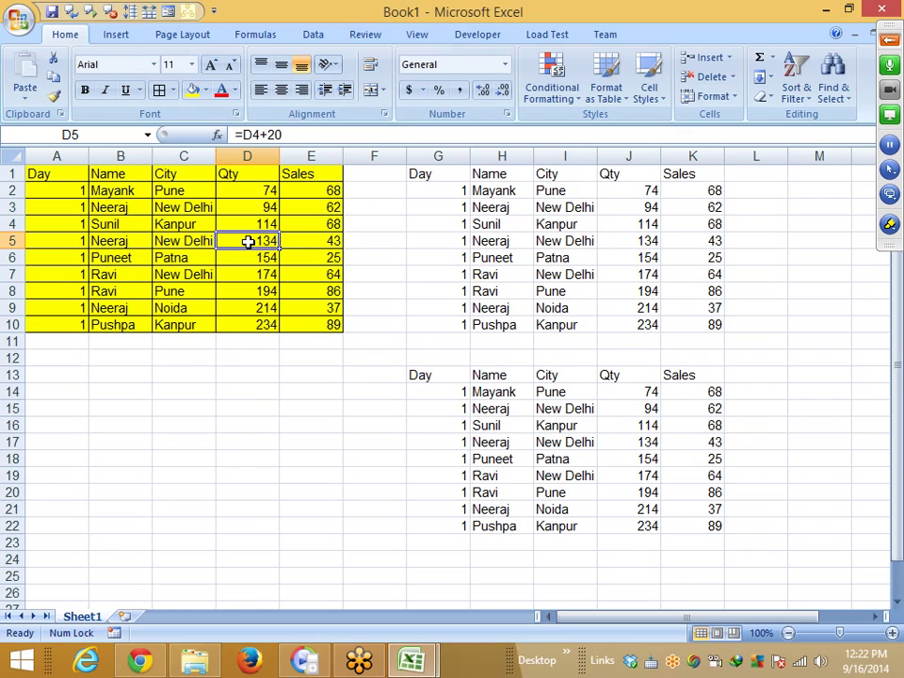
left_click(143, 207)
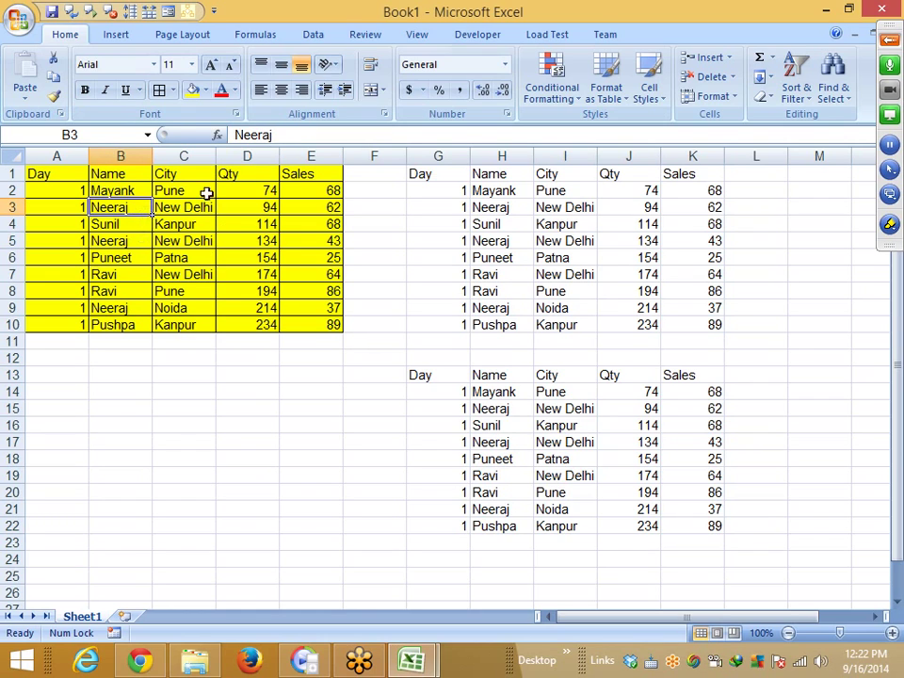
left_click_drag(297, 136, 121, 136)
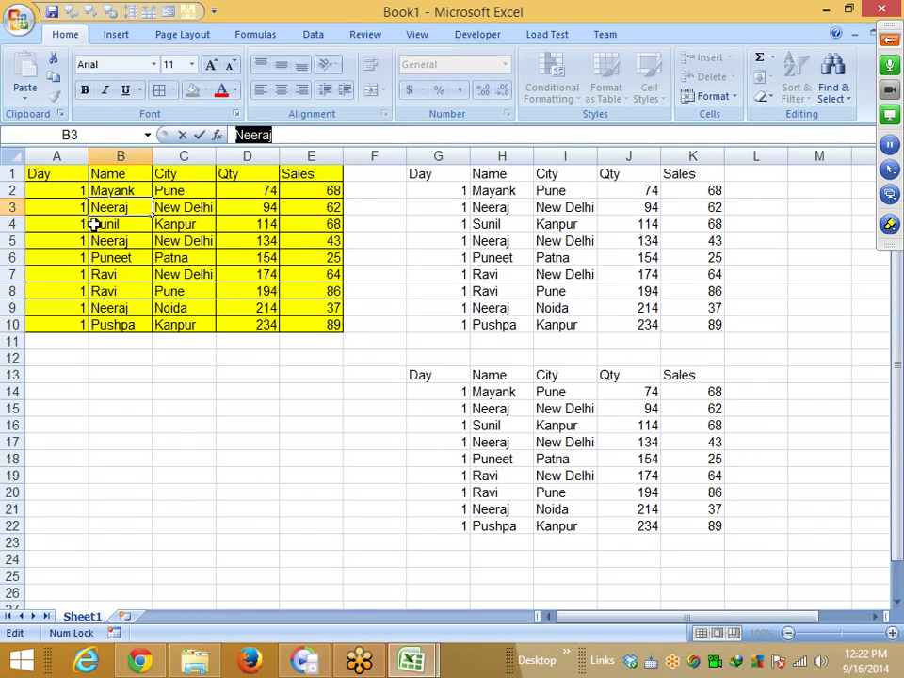
key("Escape")
left_click(77, 194)
double_click(235, 136)
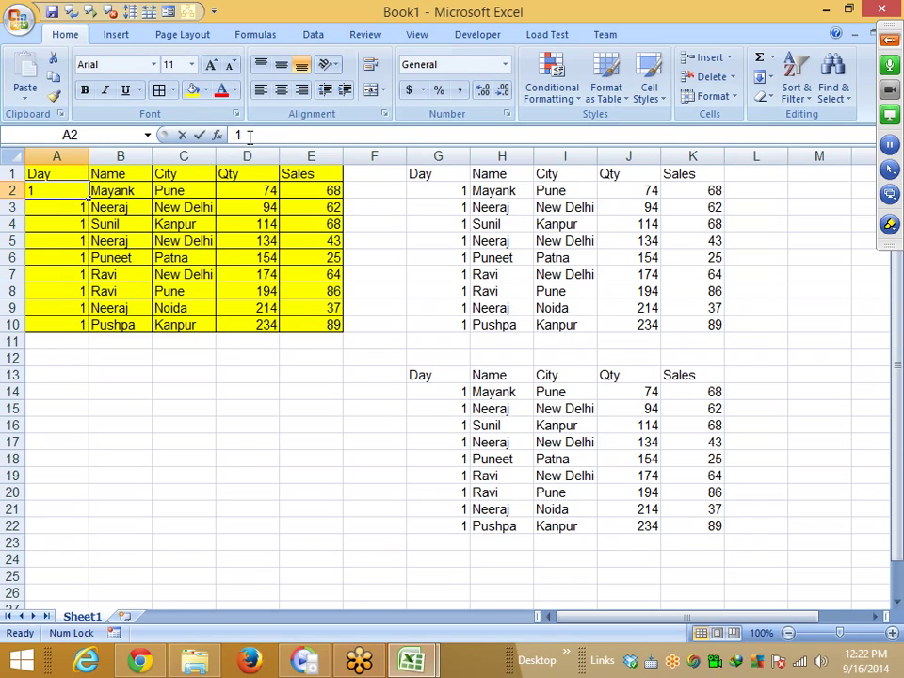
key("Escape")
left_click(439, 388)
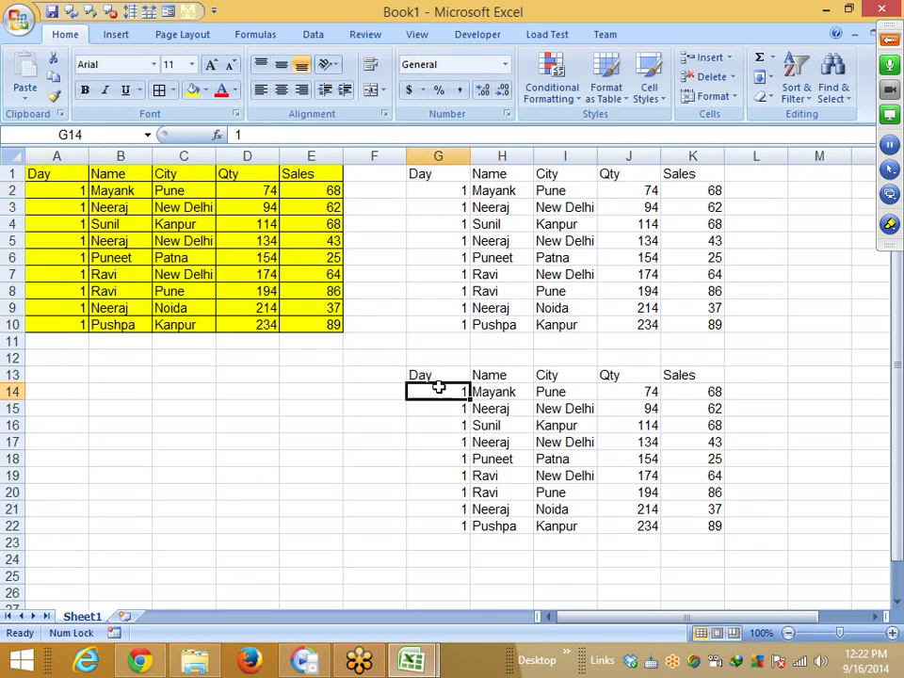
left_click(113, 191)
double_click(269, 136)
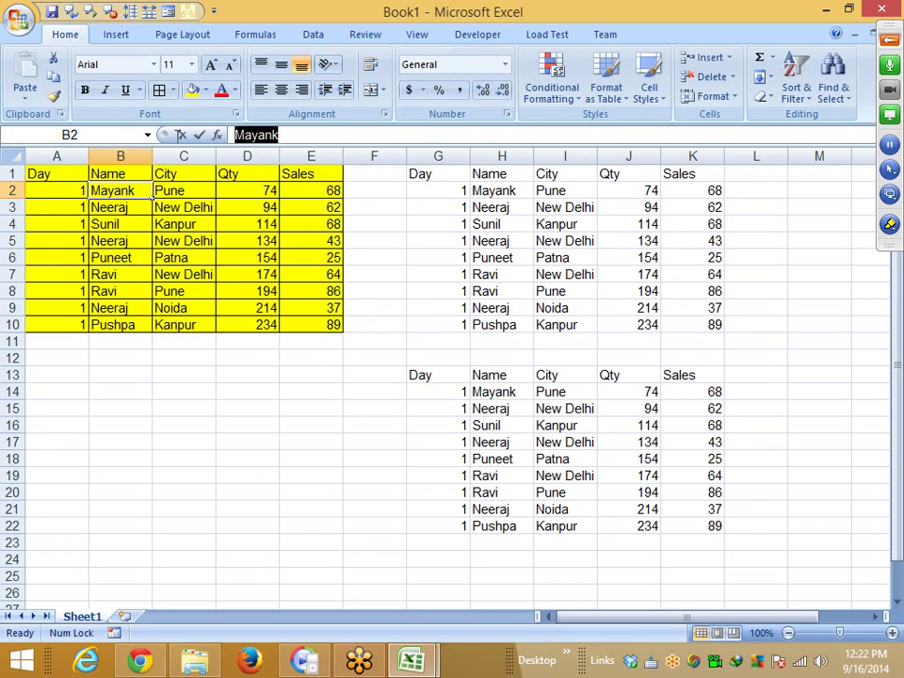
key("Escape")
left_click(506, 389)
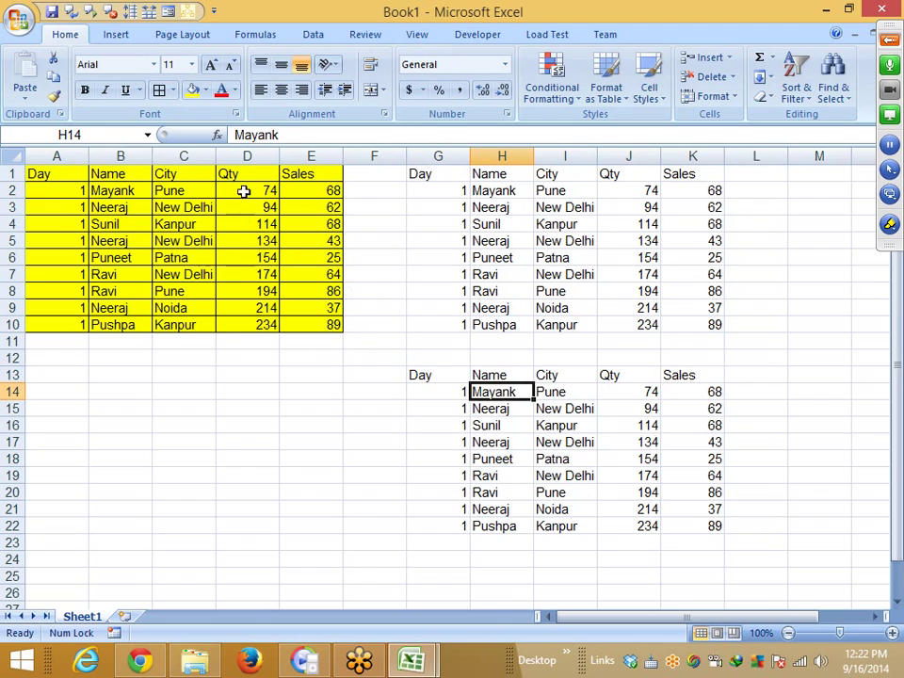
Compare the Qty formulas in the source table's column D with those in column J of the formulas copy.
left_click(247, 189)
left_click(264, 203)
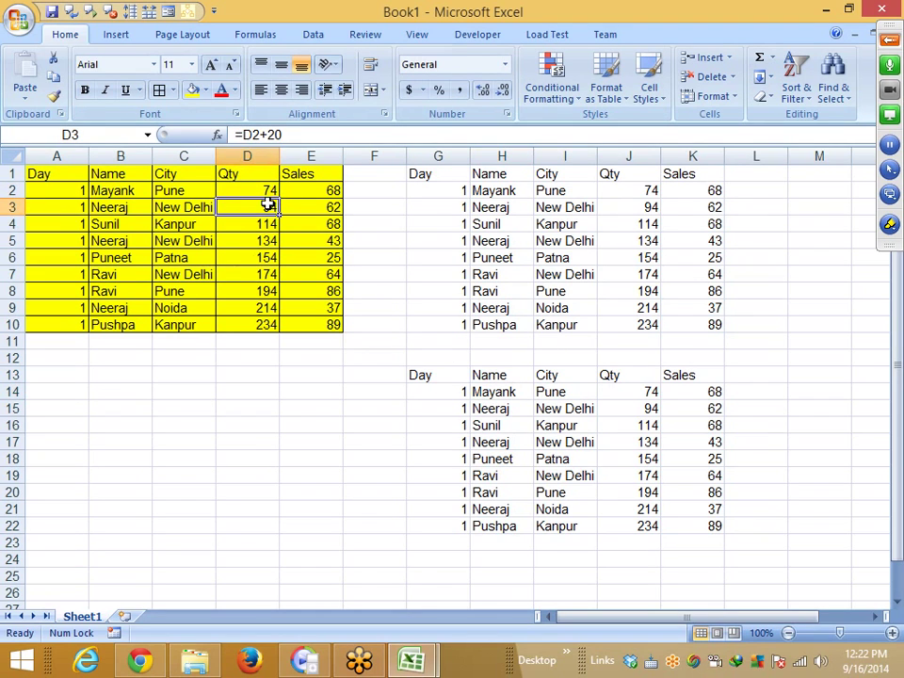
double_click(273, 134)
key("Escape")
left_click(636, 223)
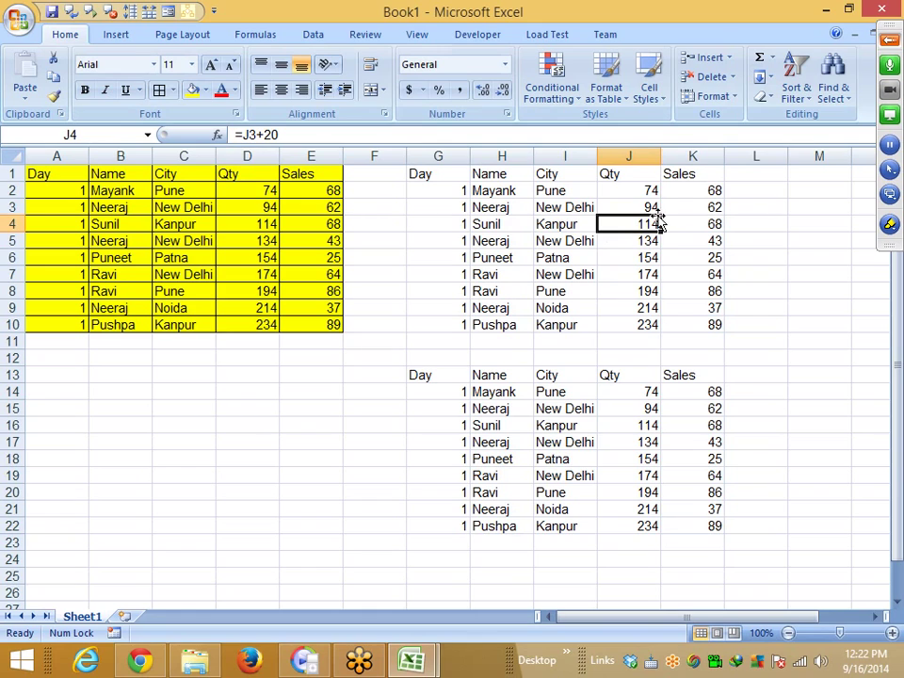
left_click(652, 208)
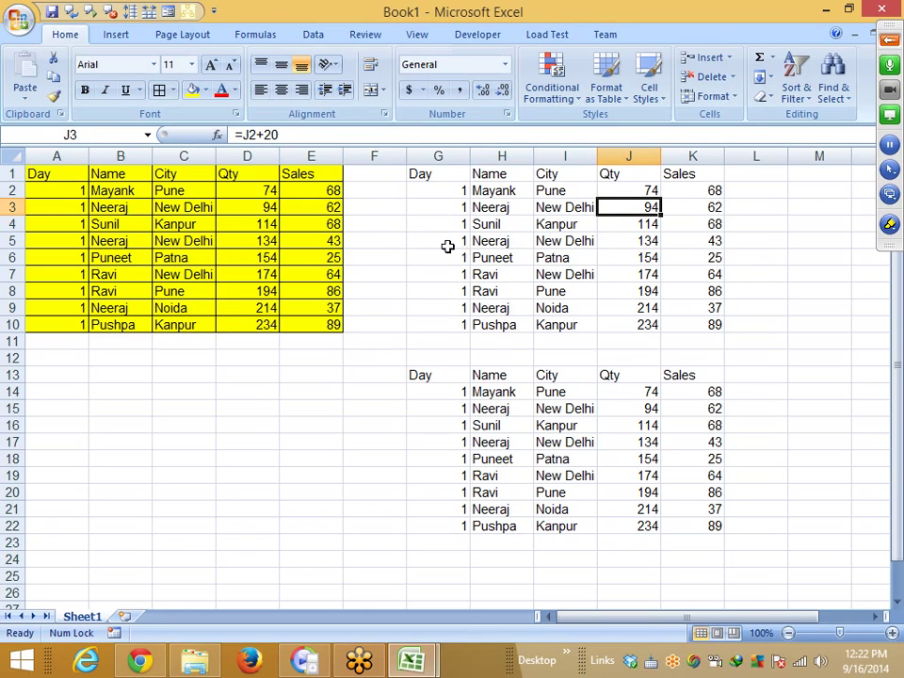
left_click(194, 192)
left_click(244, 195)
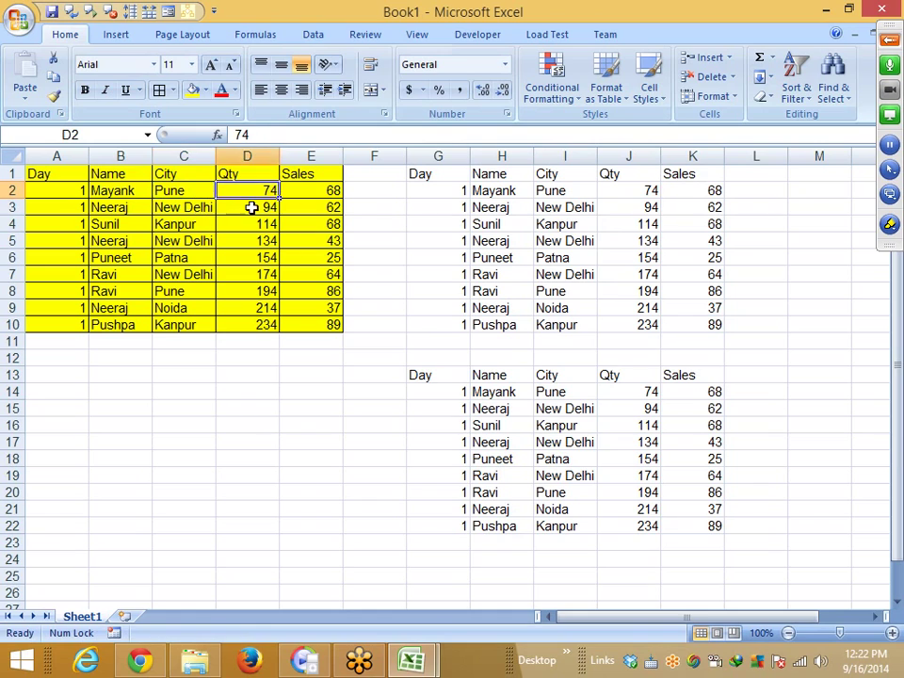
left_click(252, 208)
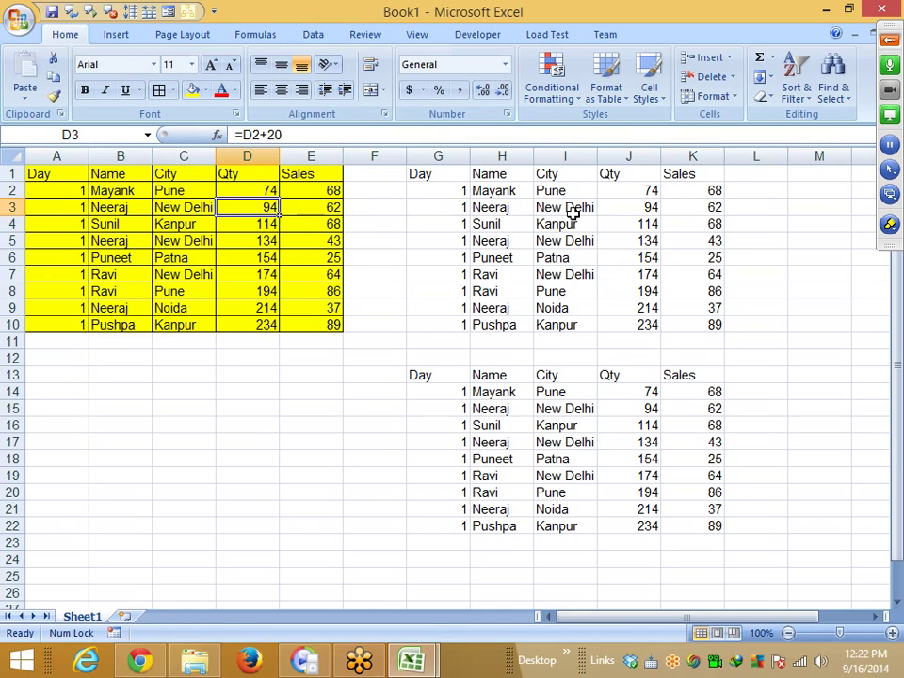
left_click(637, 218)
left_click(637, 208)
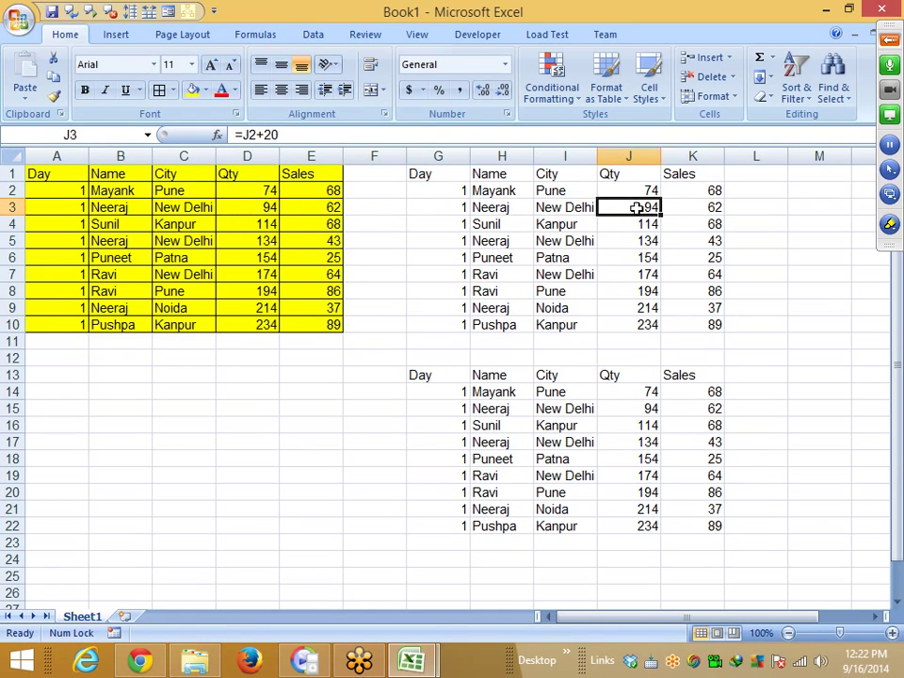
left_click(610, 260)
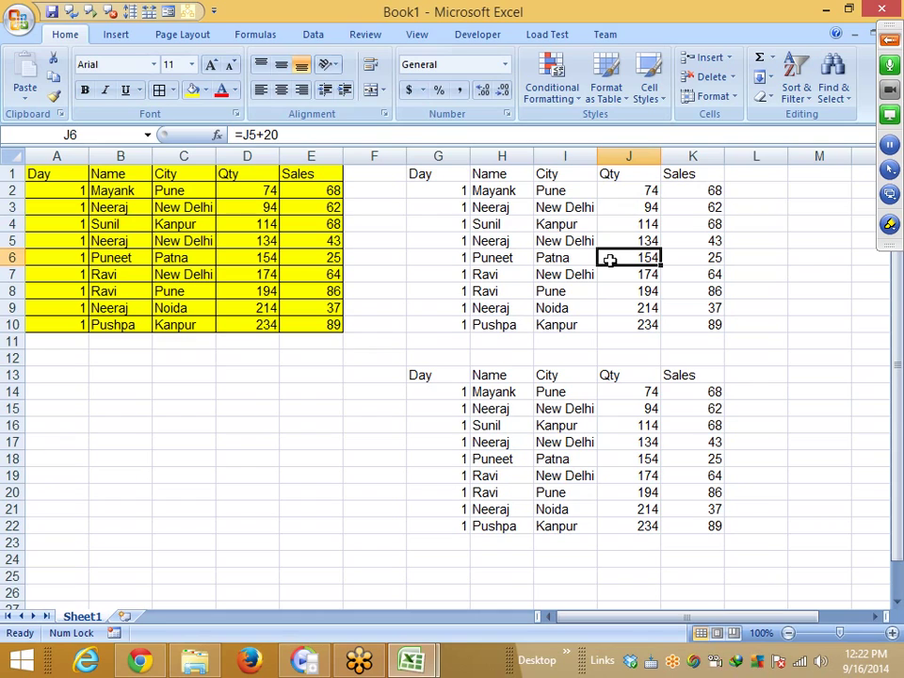
Clear the values-only copy of the table in G13:K22.
left_click_drag(411, 377, 681, 522)
key("Delete")
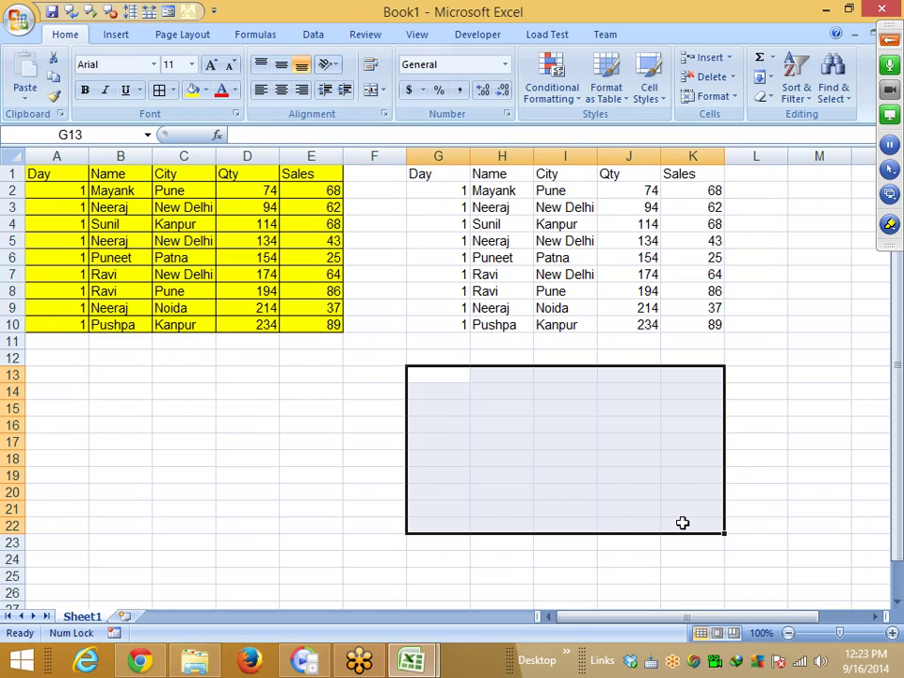
left_click(480, 373)
Clear the first Qty value in cell J2 of the formulas copy.
left_click(611, 325)
left_click(627, 272)
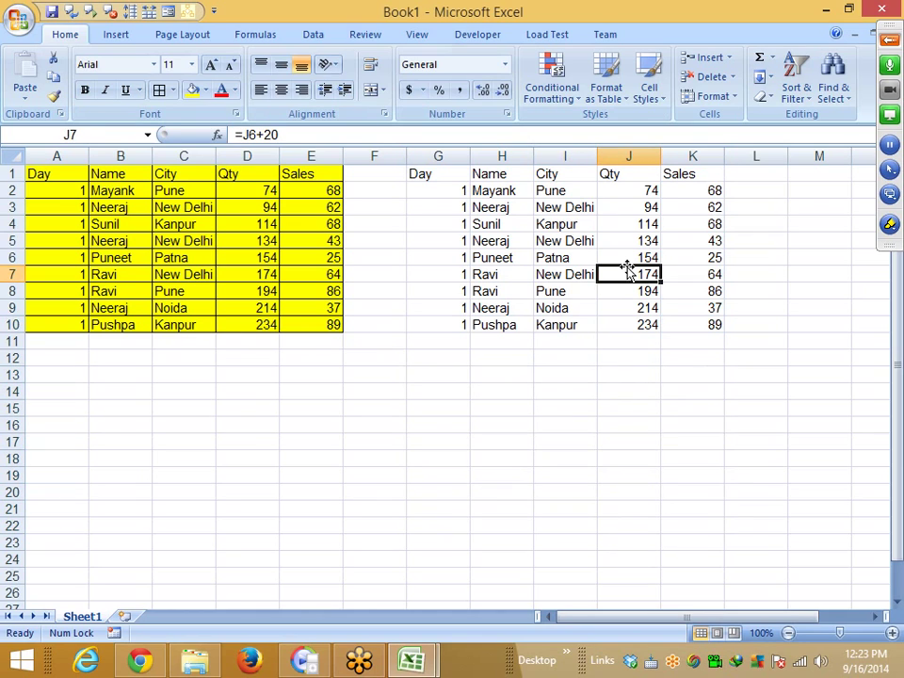
key("Up")
key("Up")
key("Up")
key("Up")
key("Up")
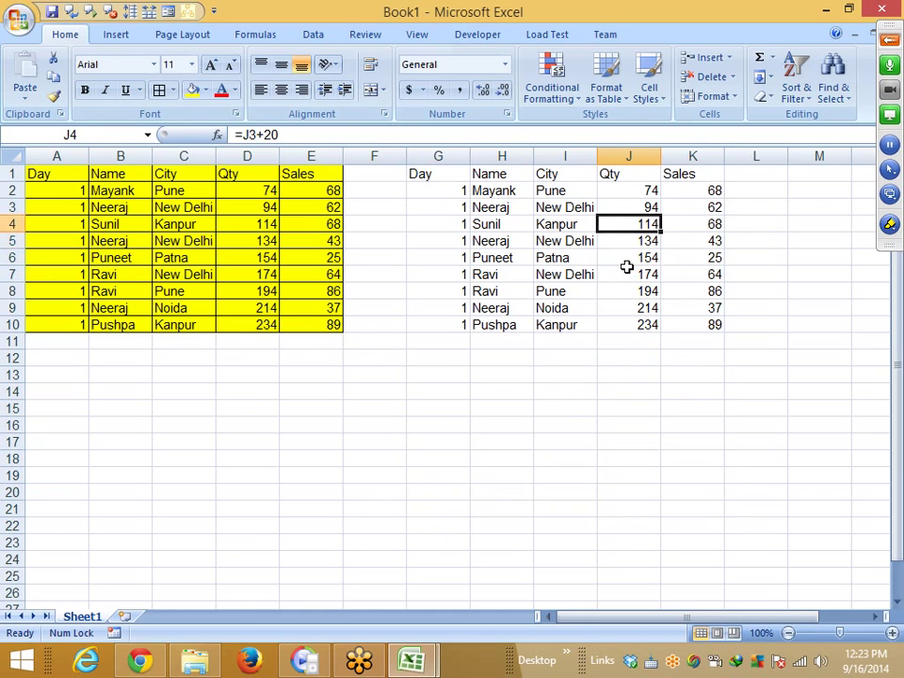
key("Delete")
Examine the Qty formulas and their recalculated results in J3:J10 of the formulas copy.
key("Down")
key("Down")
key("Down")
key("Down")
key("Down")
key("Down")
key("Down")
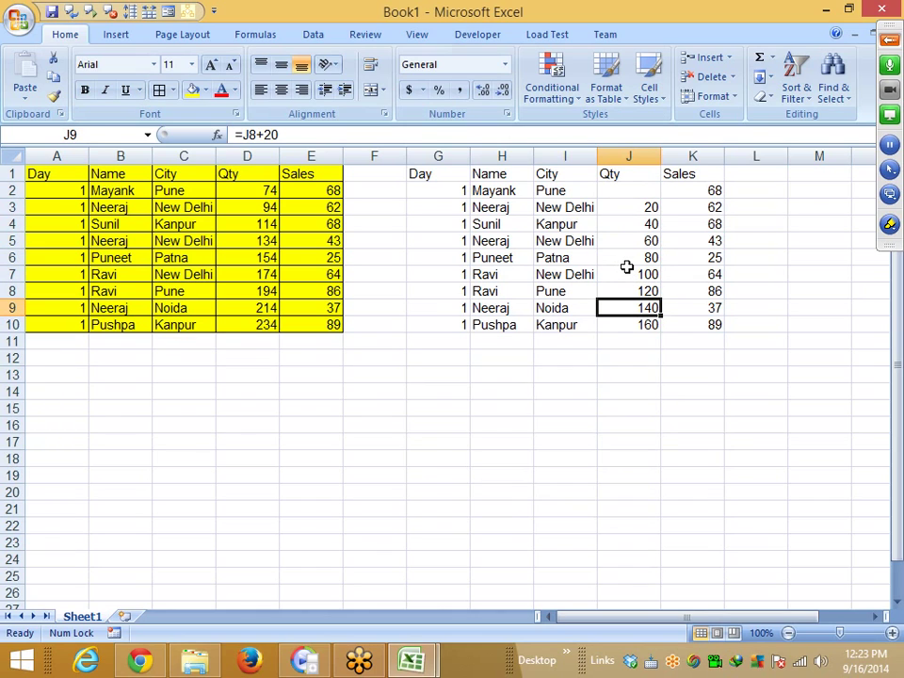
key("Up")
key("Up")
key("Up")
key("Up")
key("Up")
key("Up")
key("Down")
key("Down")
key("Down")
key("Down")
key("Down")
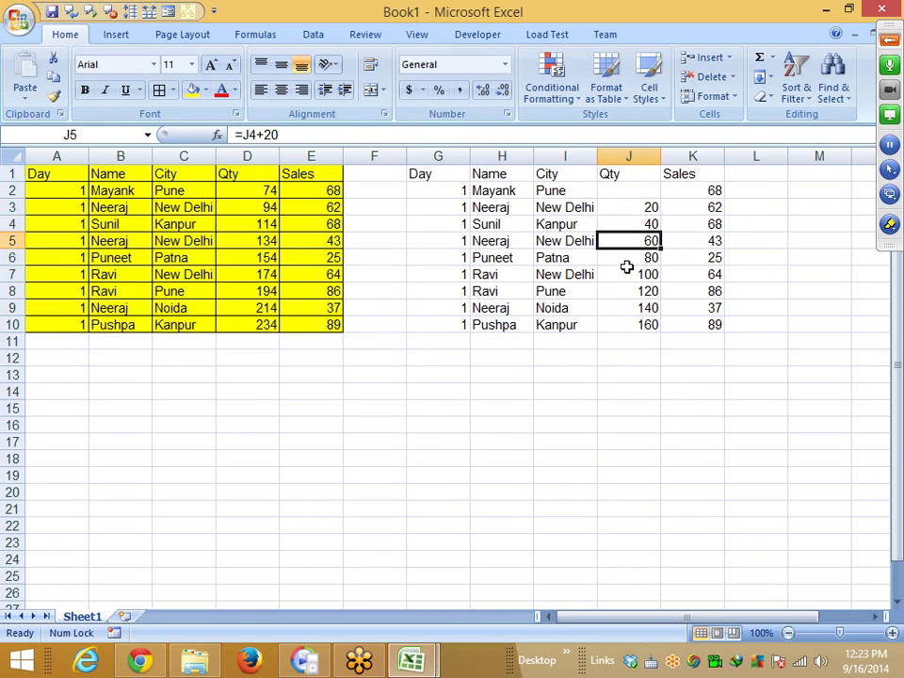
key("Down")
key("Down")
key("Down")
key("Up")
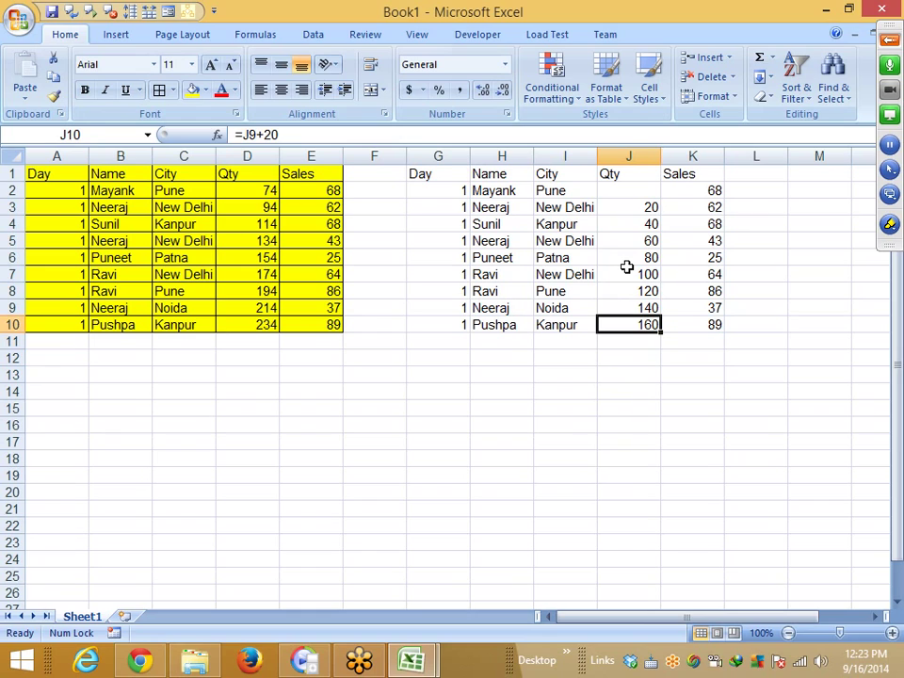
key("Up")
key("Up")
key("Up")
key("Up")
key("Up")
key("Up")
key("Up")
key("Up")
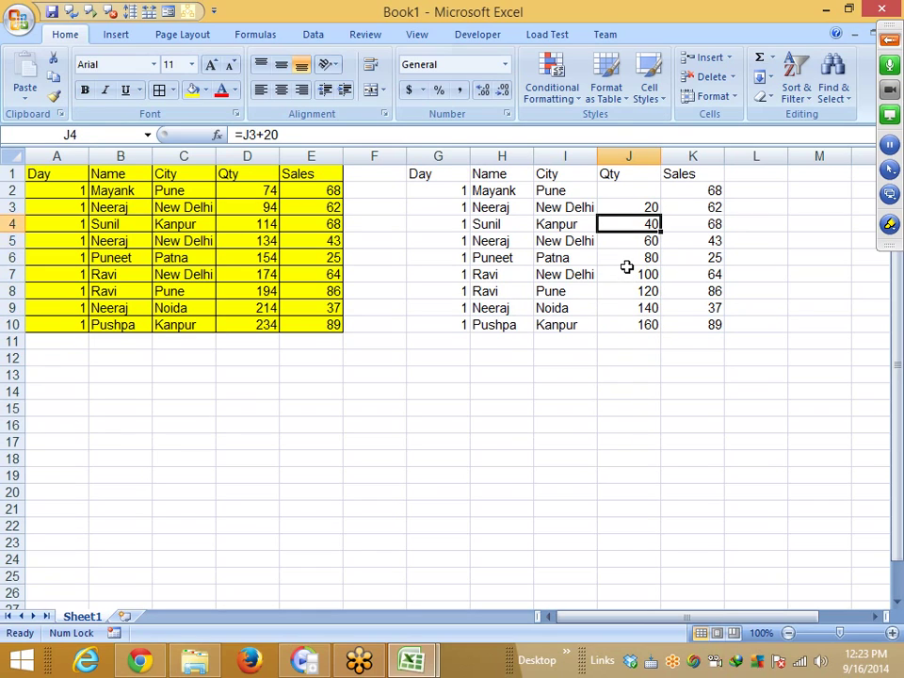
Enter 74 as the first Qty value in cell J2 of the formulas copy.
type("74")
key("ctrl+Return")
key("Up")
key("Down")
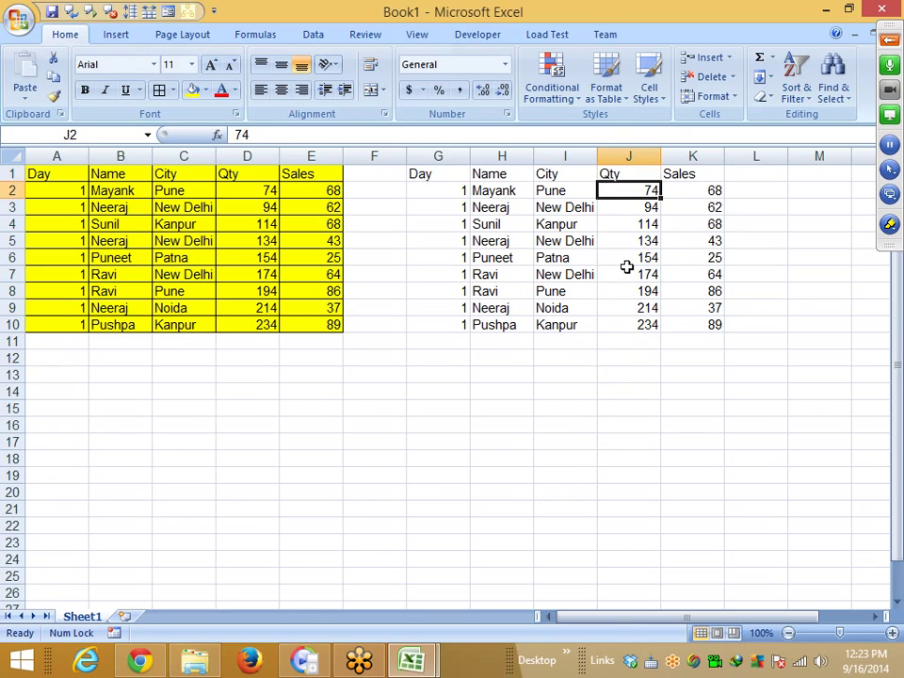
key("Down")
key("ctrl+shift+Down")
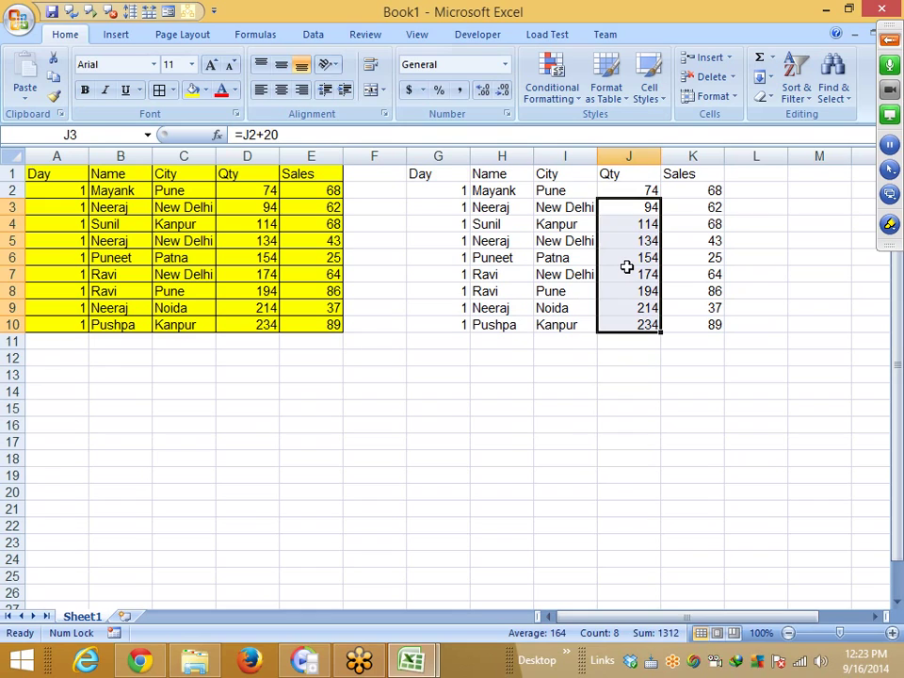
key("Down")
key("Up")
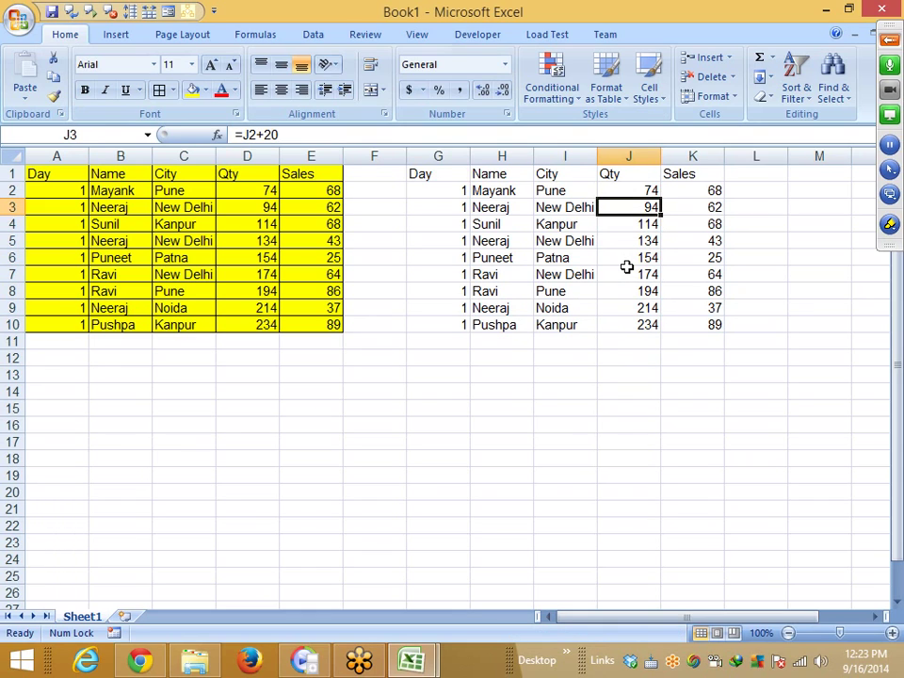
type("94")
key("Escape")
Replace the Qty formulas in J2:J10 with their values in place using Paste Special, and check the converted cells.
key("Up")
key("ctrl+shift+Down")
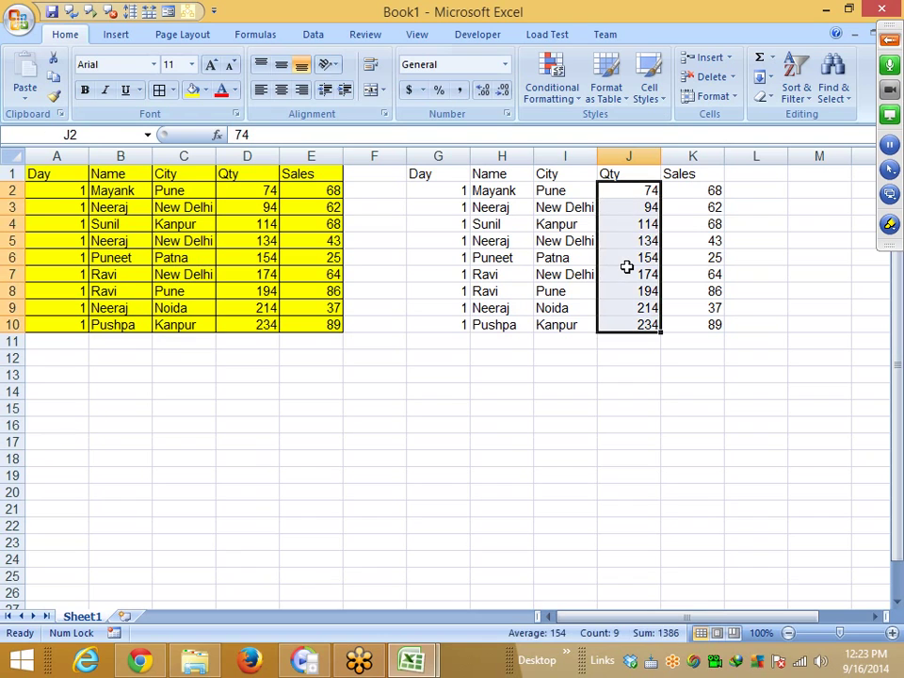
key("ctrl+c")
right_click(626, 267)
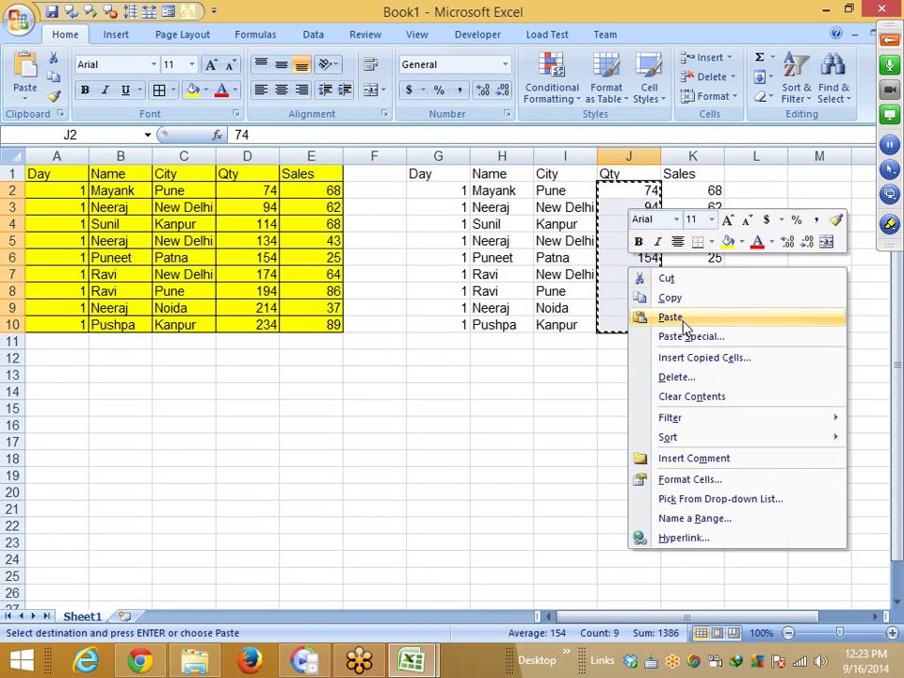
left_click(685, 335)
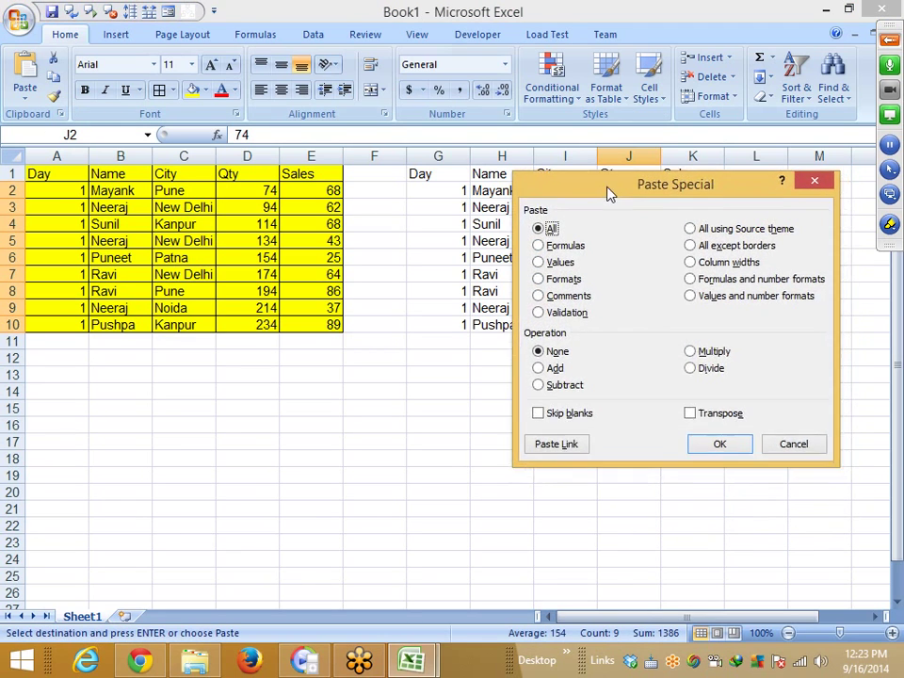
left_click_drag(605, 192, 328, 94)
left_click(282, 170)
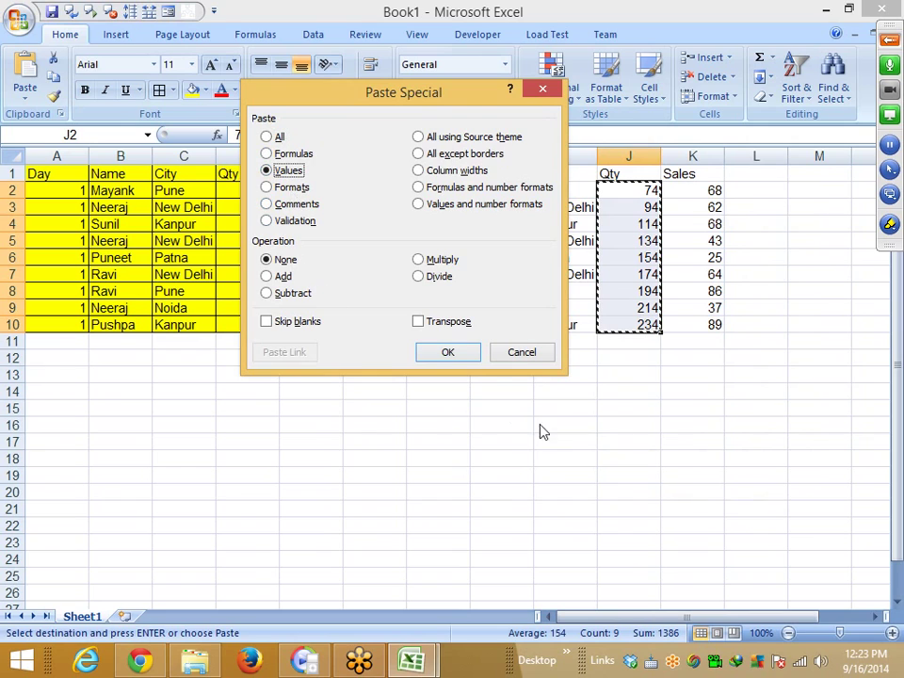
left_click(467, 358)
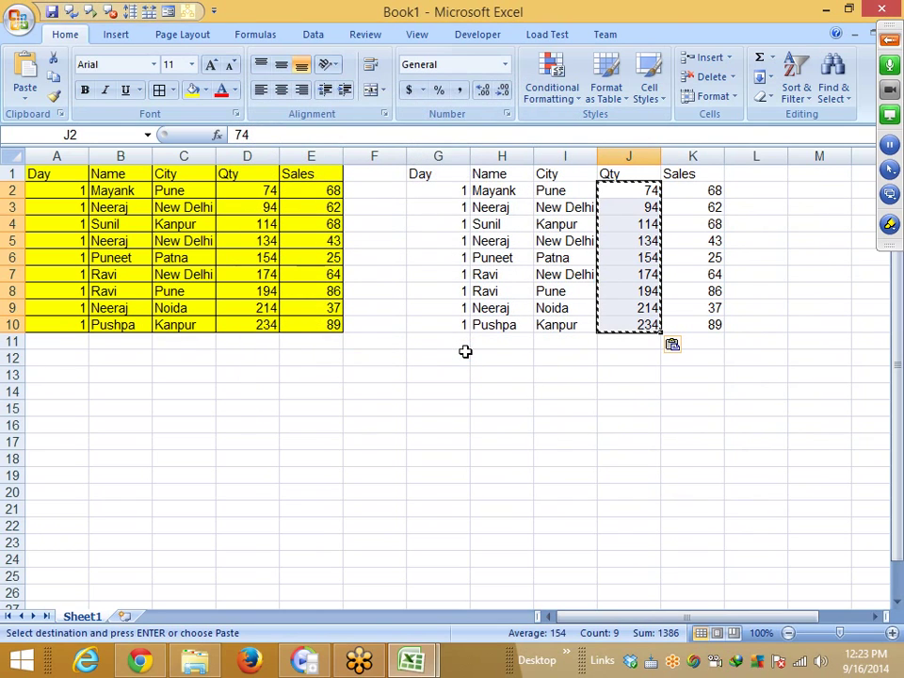
key("Escape")
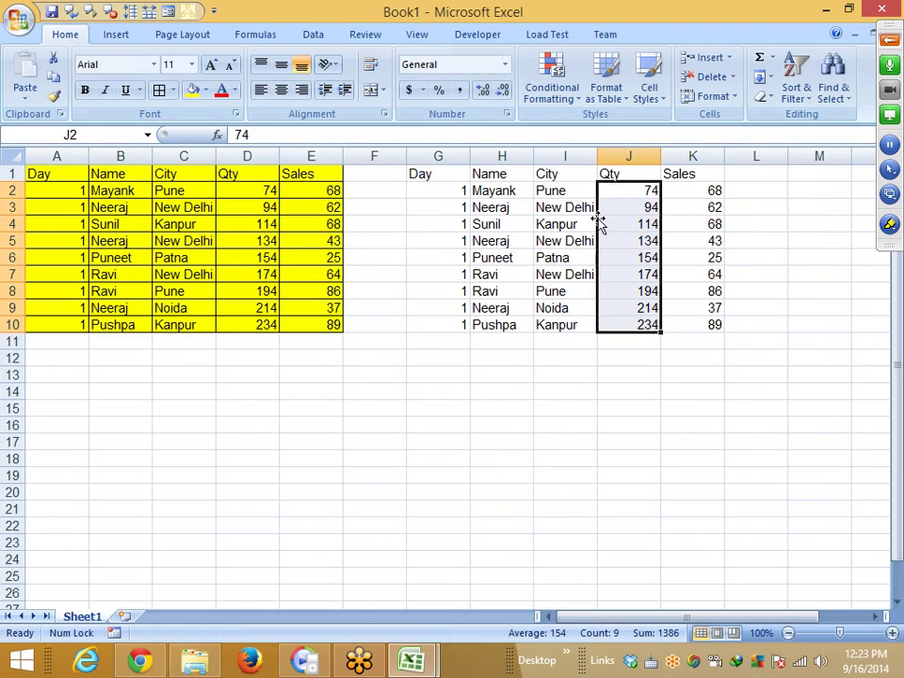
left_click(621, 226)
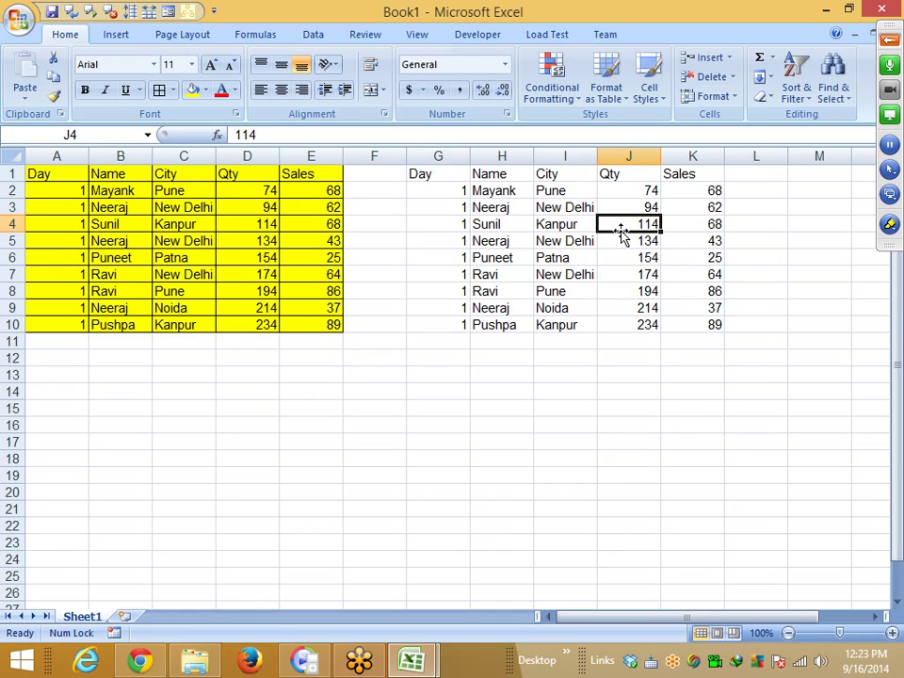
key("Down")
key("Down")
key("Down")
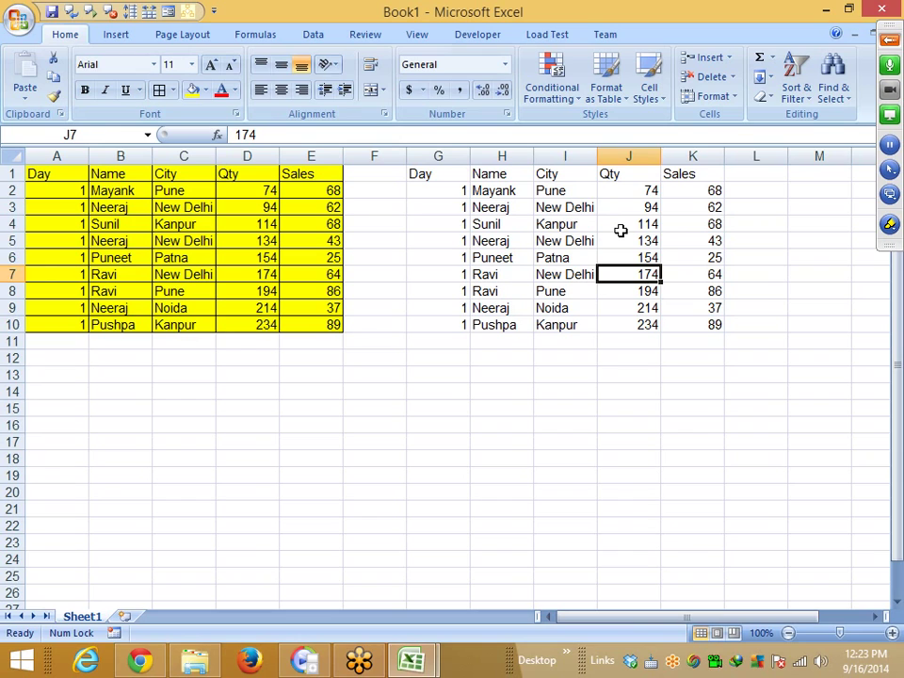
Clear the contents of the table copy in G1:K10.
key("ctrl+Up")
key("ctrl+Left")
key("ctrl+shift+Right")
key("ctrl+shift+Down")
key("Delete")
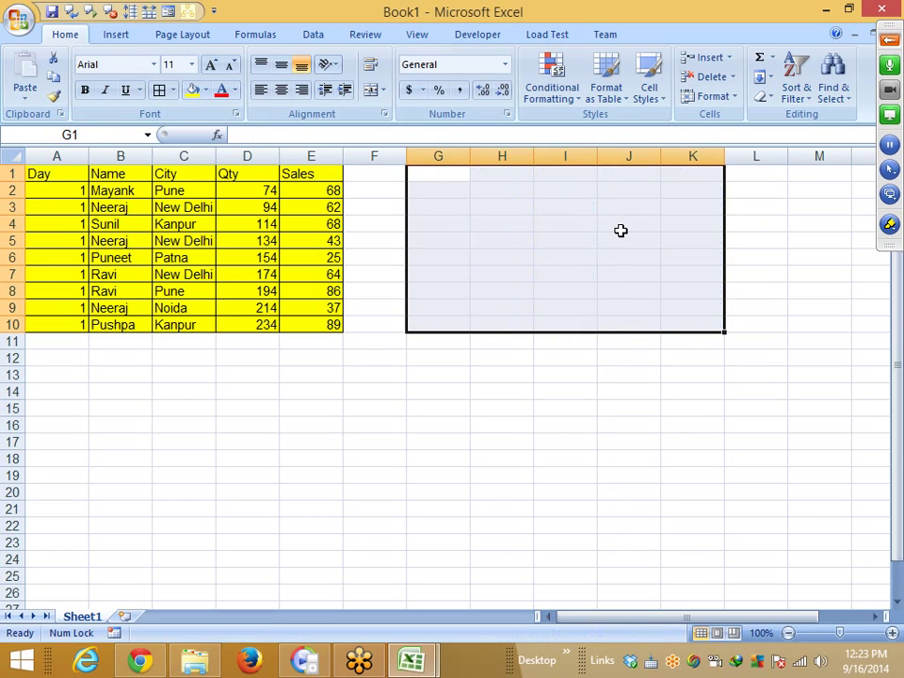
Copy the source table in A1:E10.
key("Left")
key("Left")
key("Left")
key("Left")
key("Left")
key("Left")
key("ctrl+shift+Right")
key("ctrl+shift+Down")
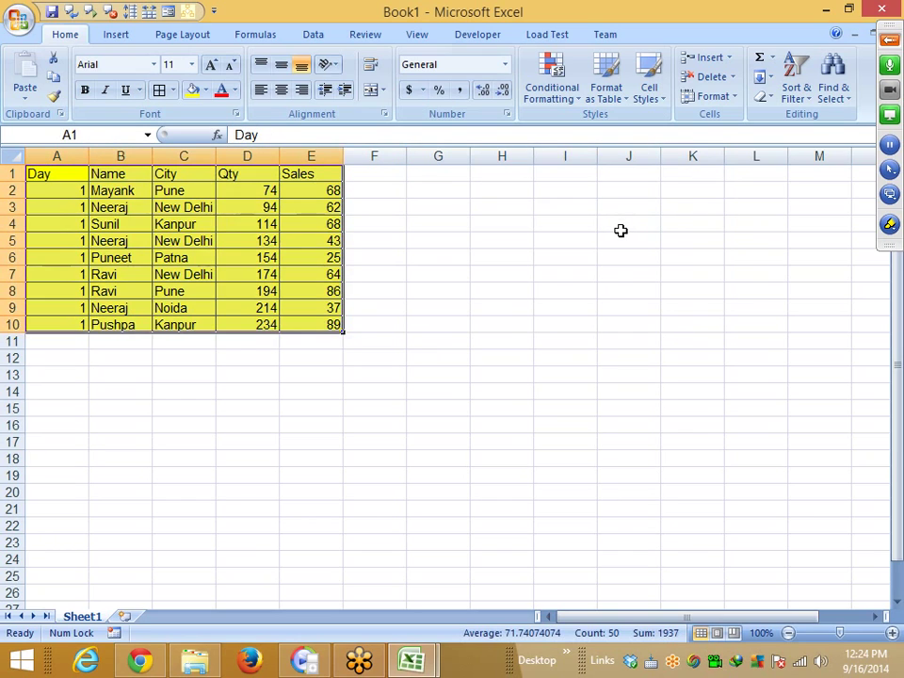
key("ctrl+c")
left_click(513, 207)
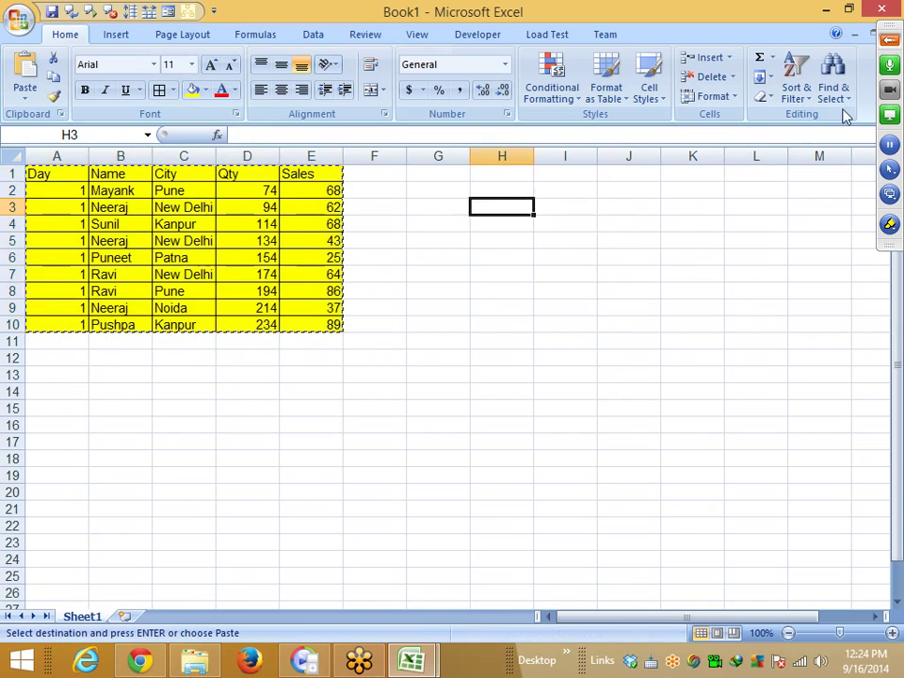
left_click(890, 43)
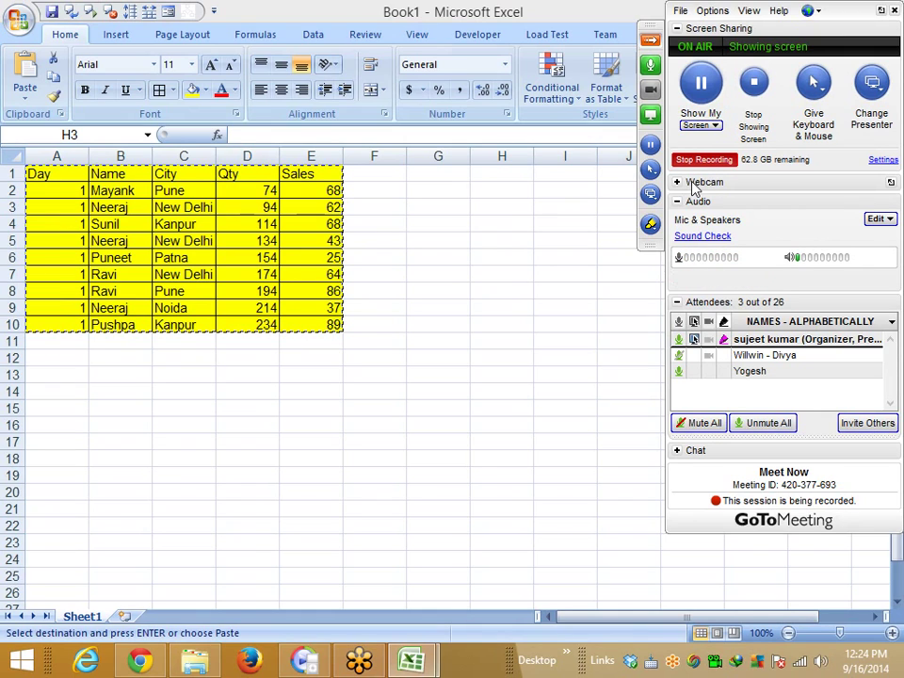
left_click(69, 397)
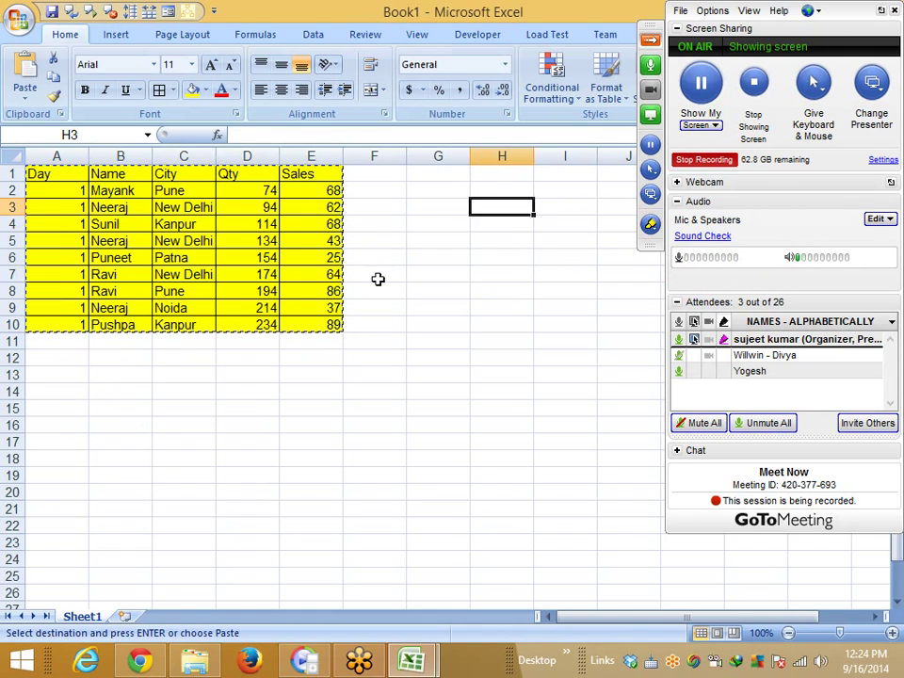
Paste only the formats of the copied source table at G1 using Paste Special.
left_click(454, 186)
left_click(451, 175)
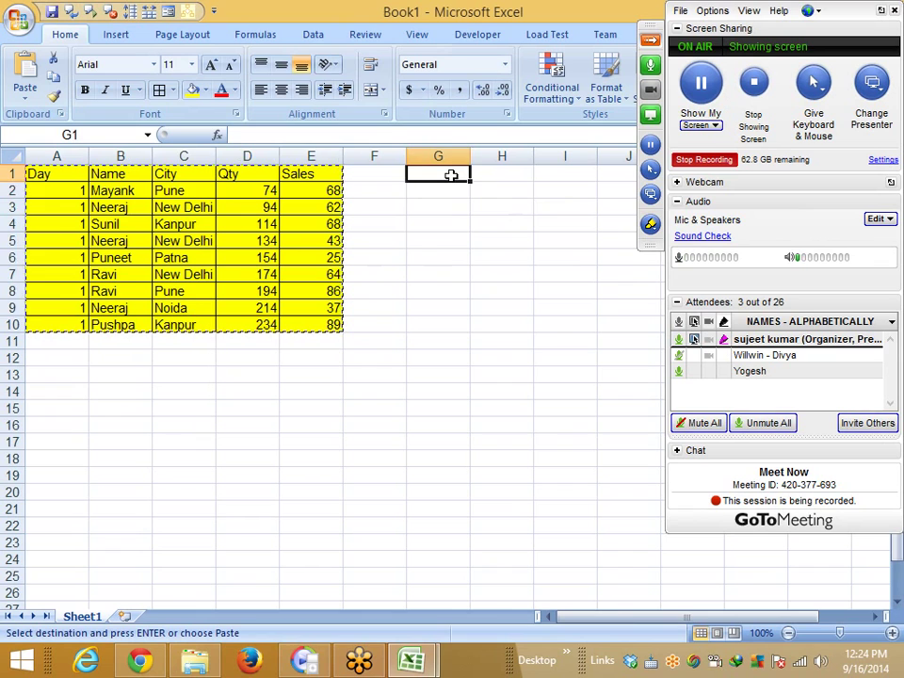
right_click(452, 177)
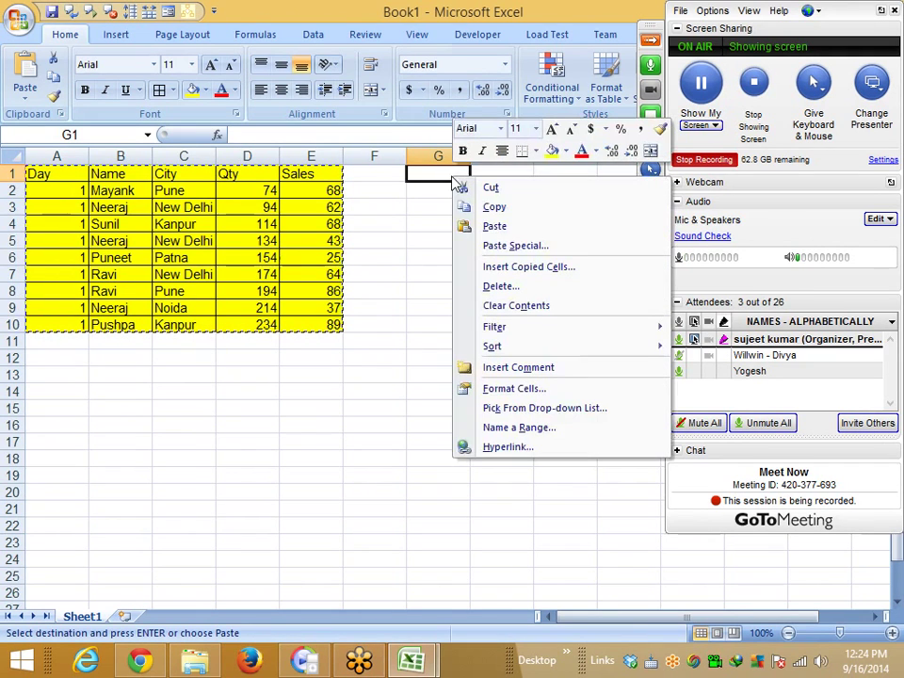
left_click(496, 246)
left_click_drag(446, 114, 227, 102)
left_click(143, 184)
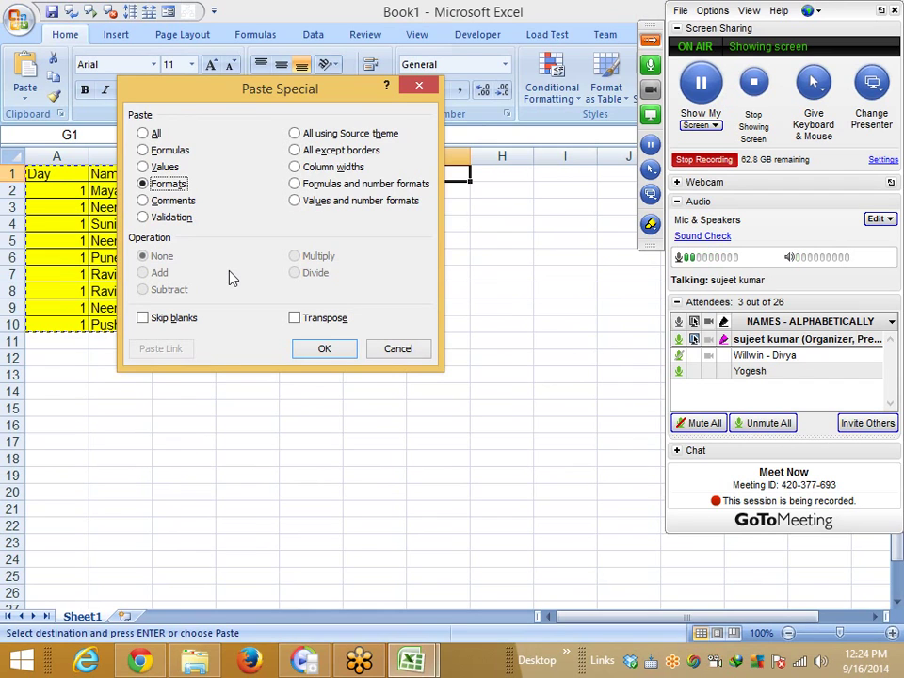
left_click(317, 349)
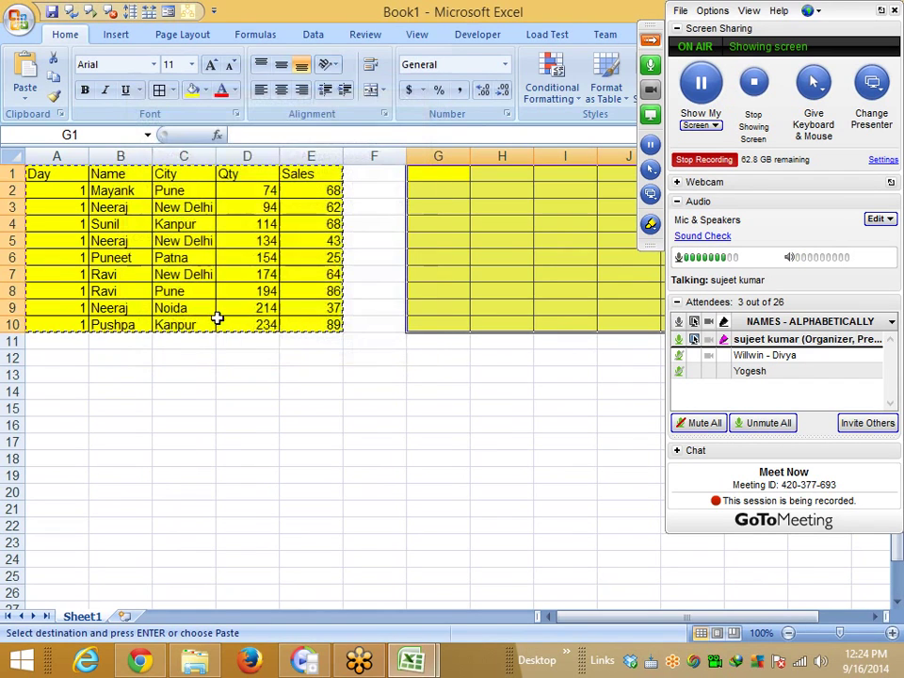
Undo the formats paste in G1:K10 and cancel the copy selection.
left_click(419, 213)
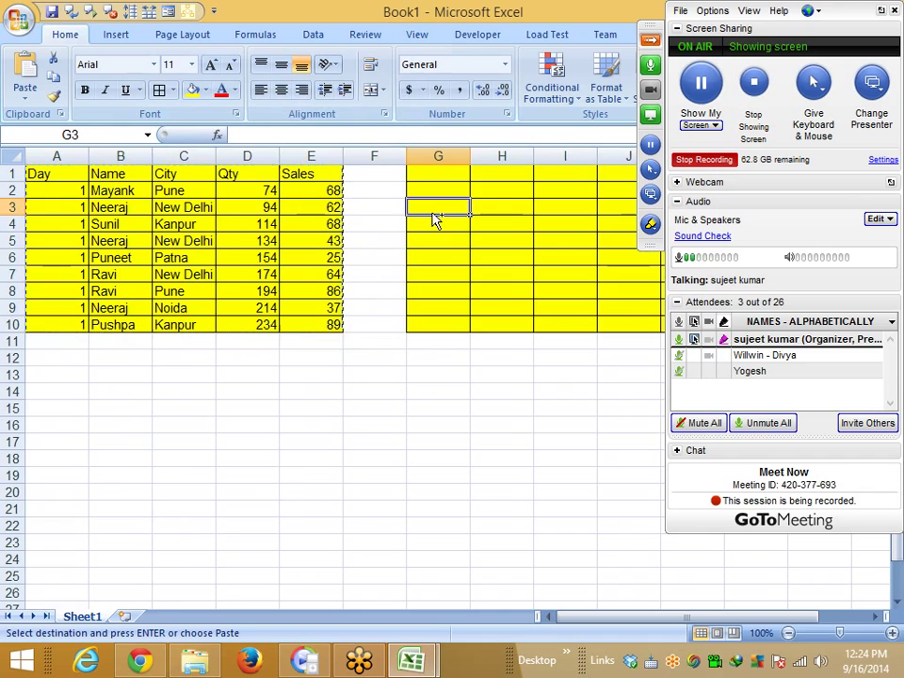
key("ctrl+z")
left_click(240, 362)
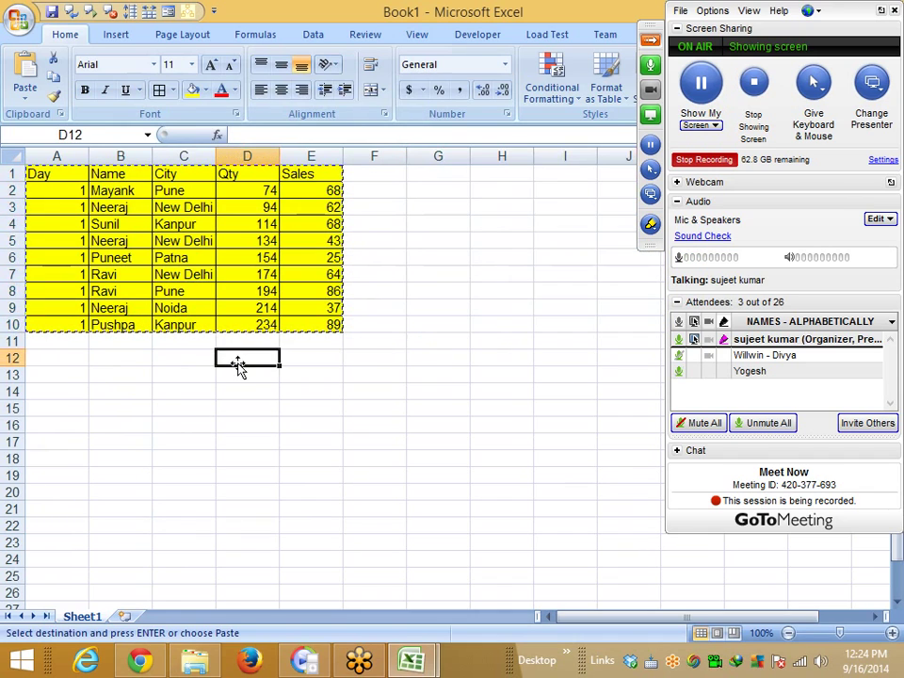
key("Escape")
Copy the source table A1:E10 and paste only its formats at G1 using Paste Special.
left_click_drag(57, 176, 295, 323)
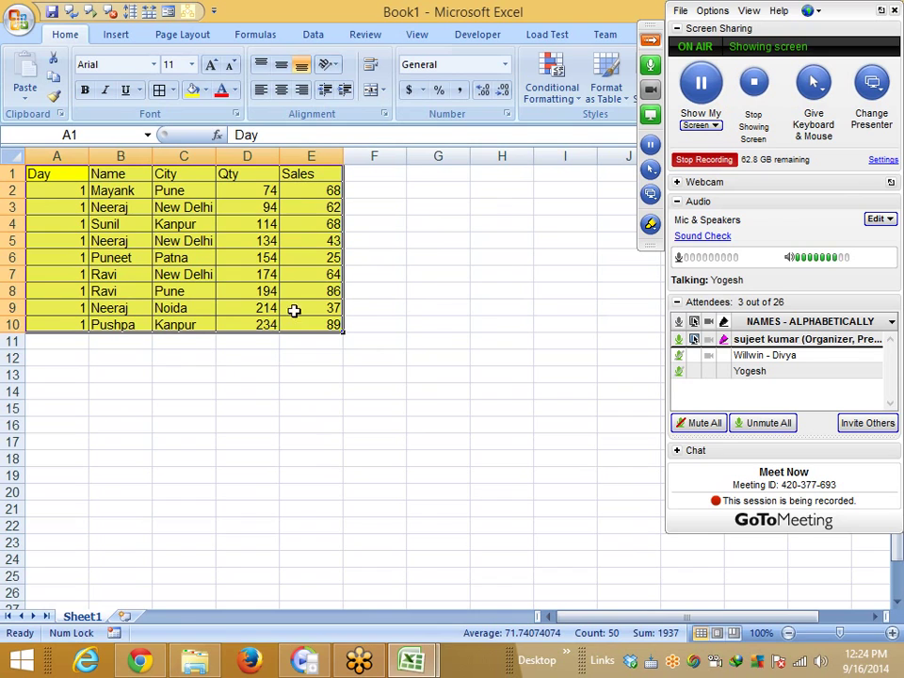
key("ctrl+c")
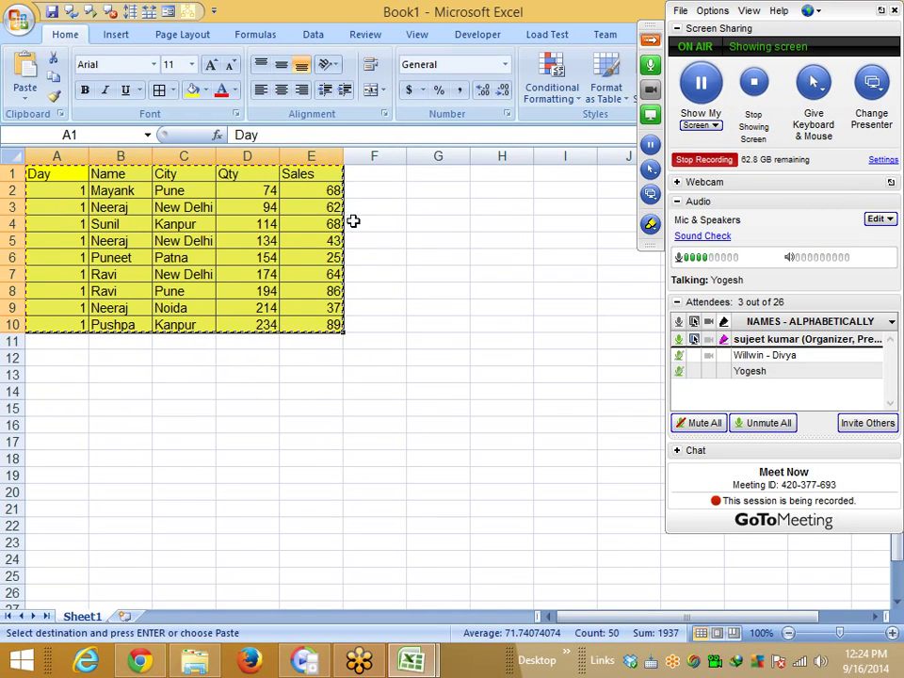
right_click(432, 177)
left_click(477, 247)
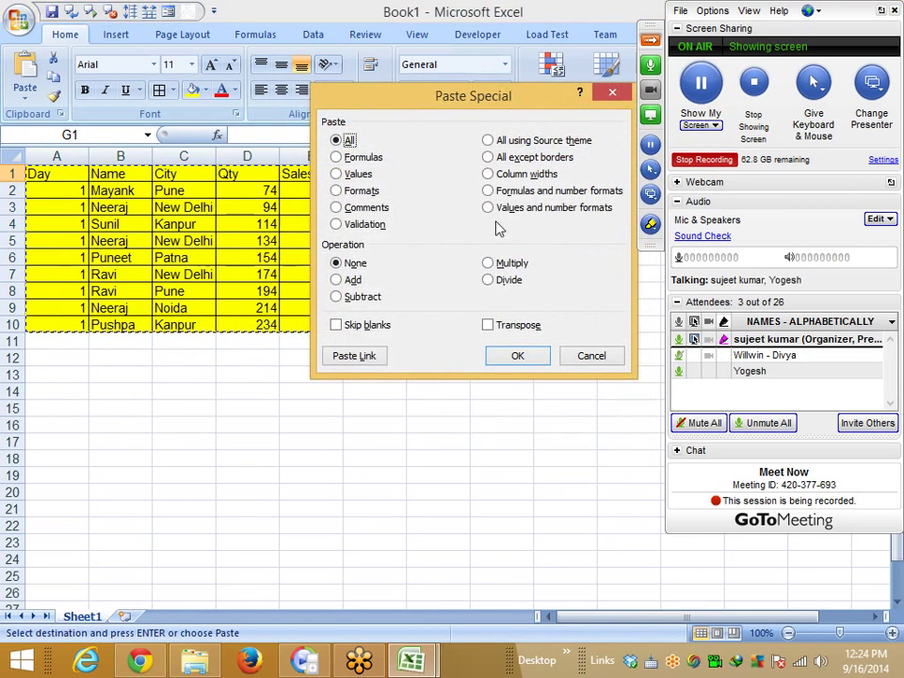
left_click(357, 191)
left_click(517, 356)
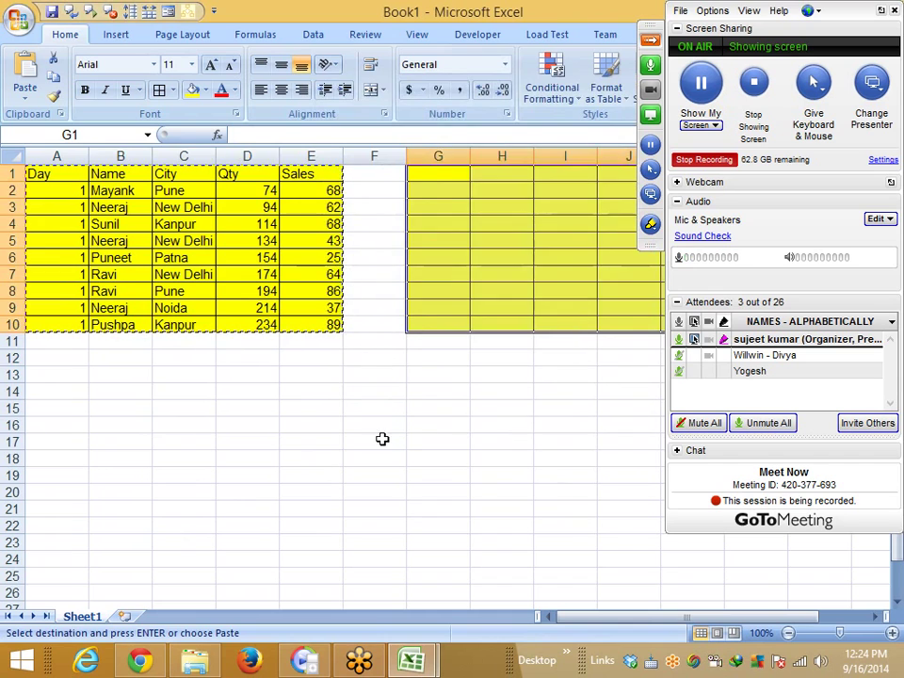
left_click(374, 438)
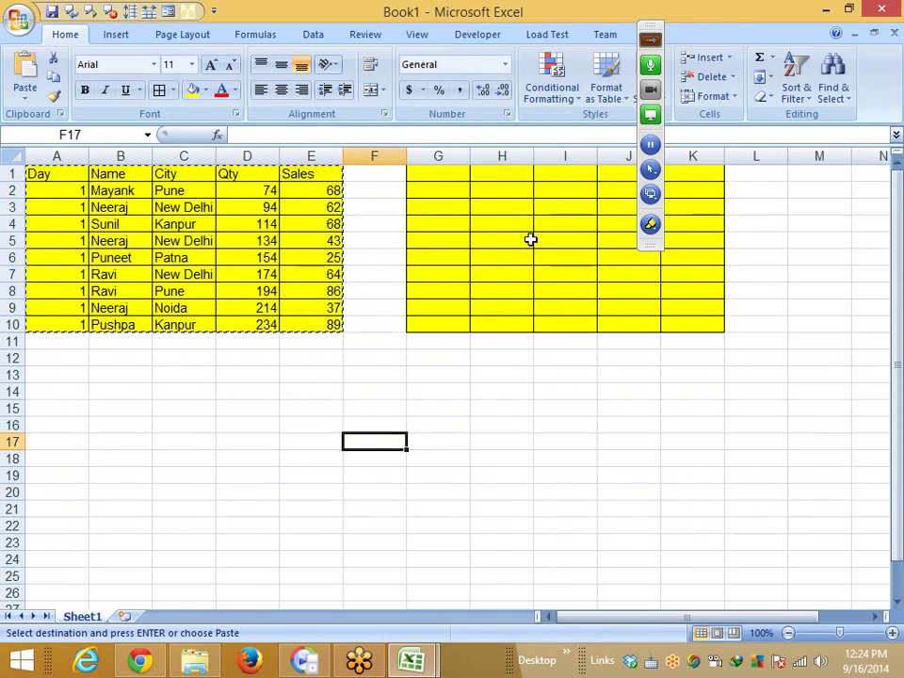
left_click(540, 272)
Insert a 2-D clustered column chart of City and Qty from C1:D10 and place it below the source table, around rows 16 to 31.
left_click(115, 225)
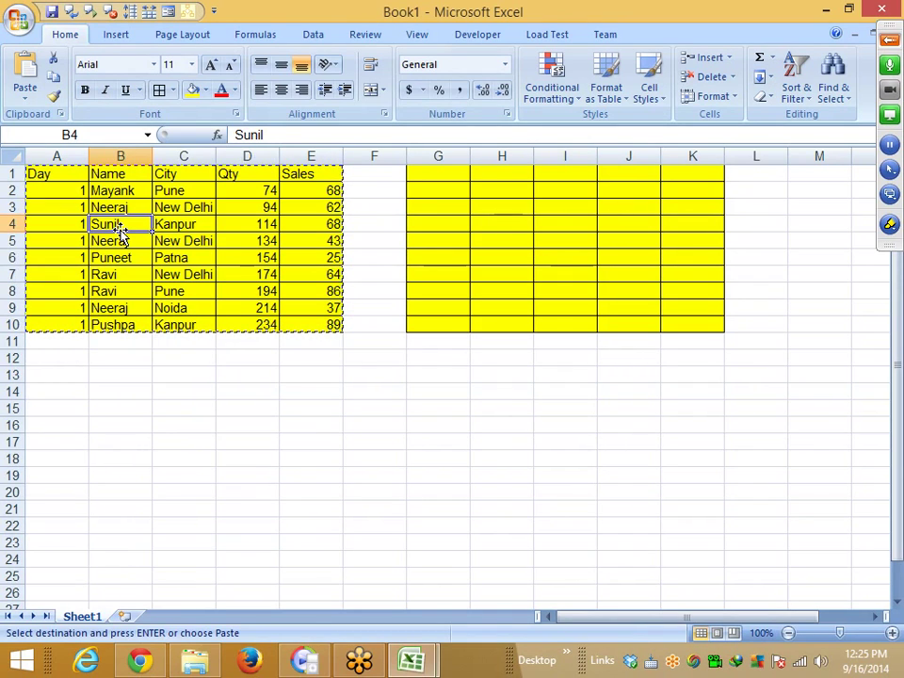
left_click_drag(158, 177, 240, 321)
left_click(116, 34)
left_click(287, 83)
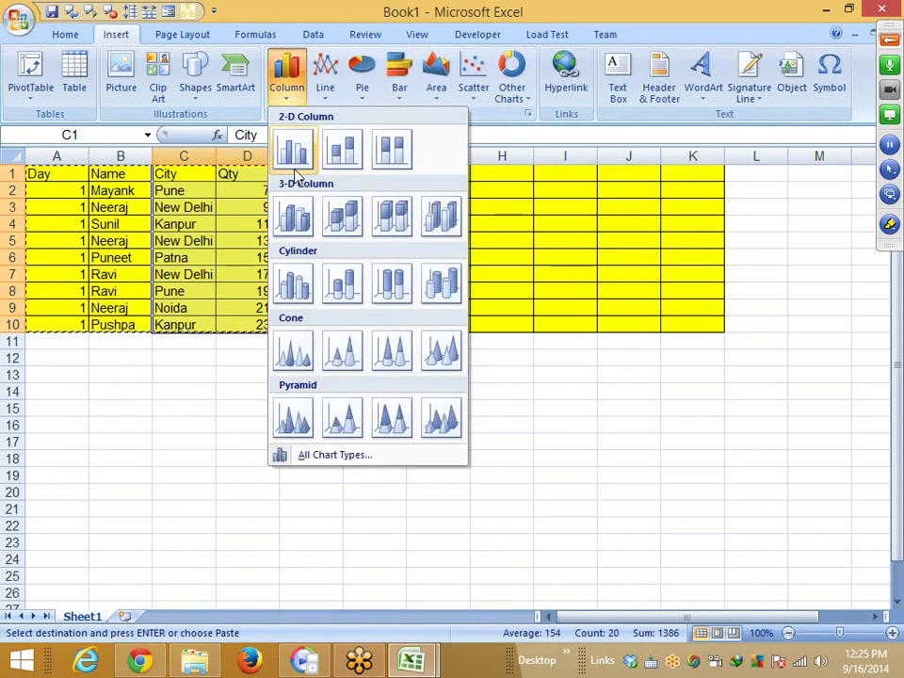
left_click(293, 164)
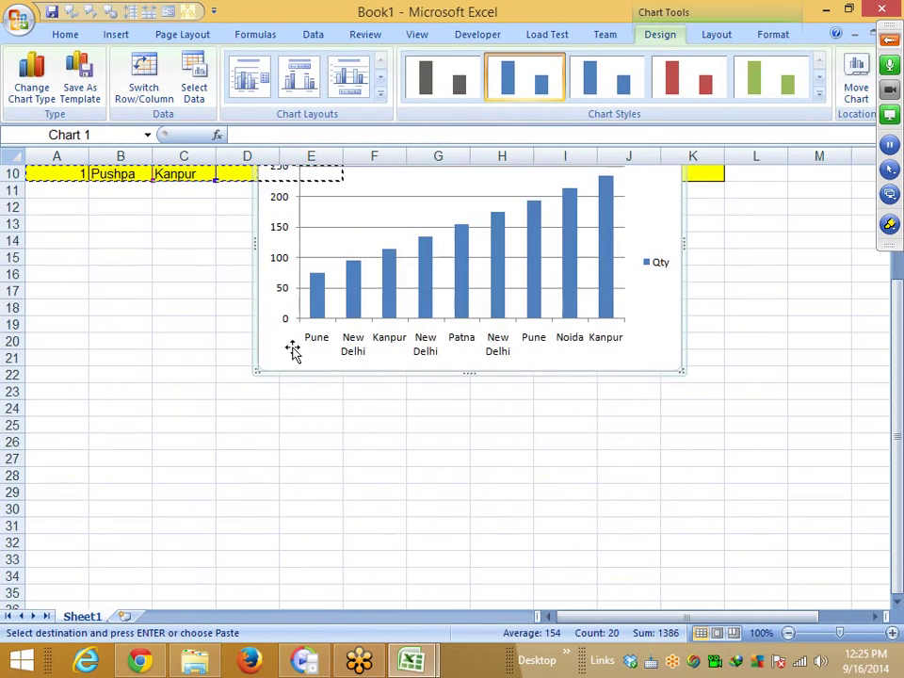
left_click_drag(292, 349, 68, 506)
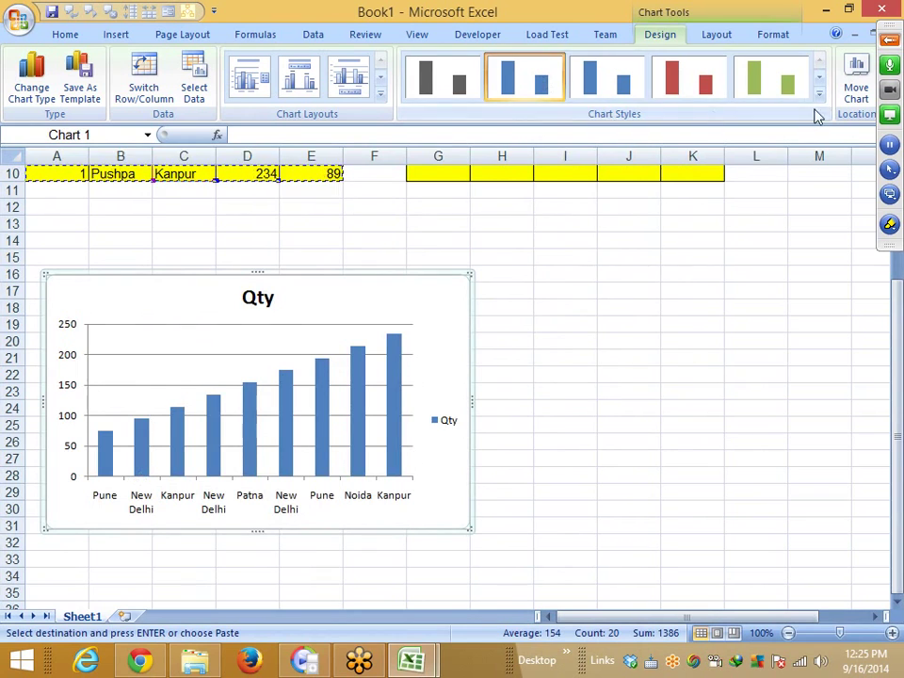
Apply the chart style with red columns on a black background to the City chart and cancel the pending copy selection.
left_click(819, 95)
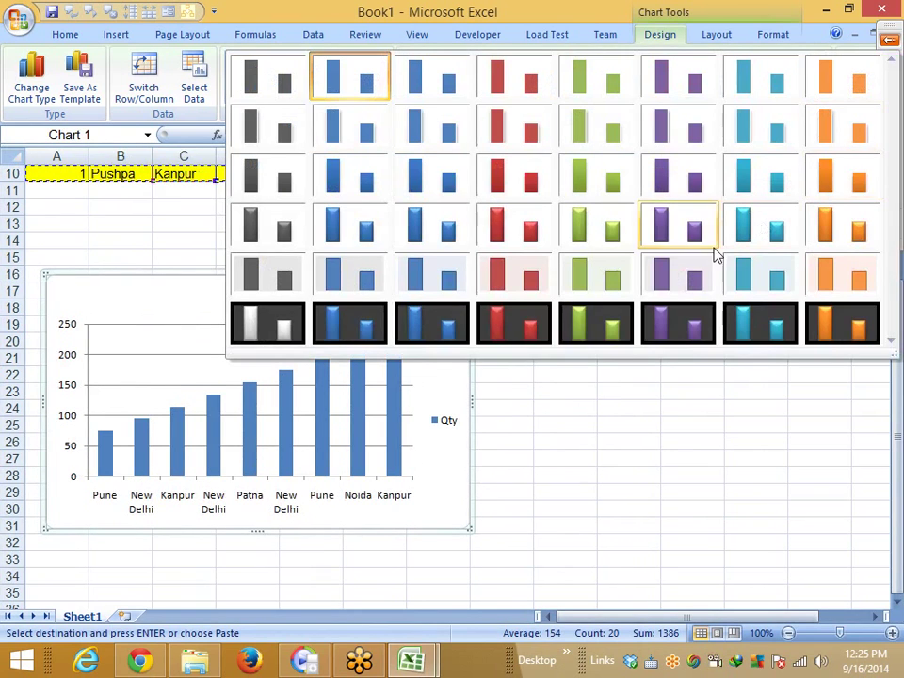
left_click(513, 335)
left_click(557, 402)
scroll(554, 396, "up", 3)
key("Escape")
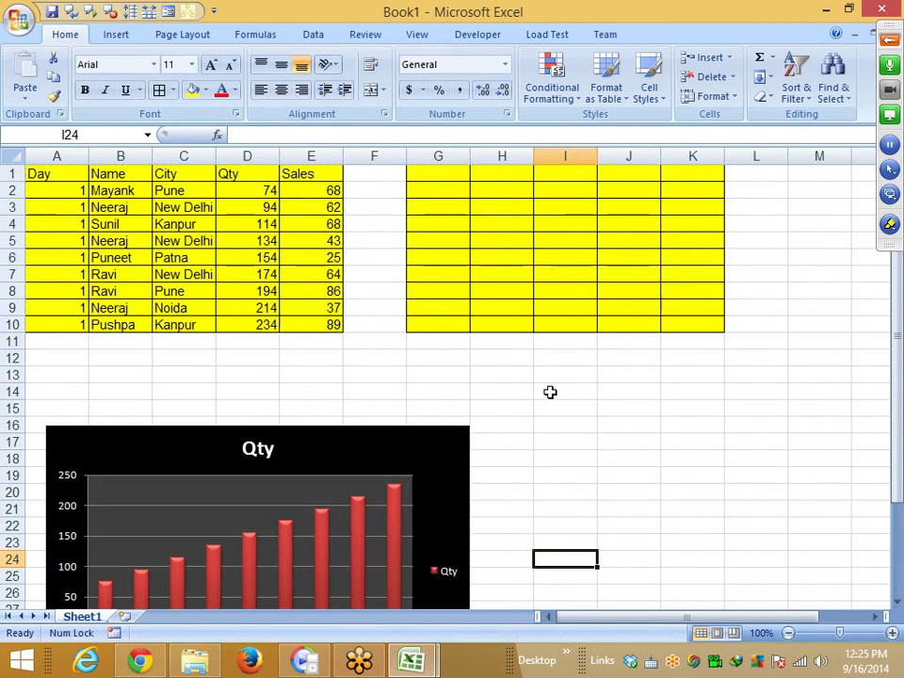
Insert a second 2-D clustered column chart from the Name and Qty columns, B1:B10 and D1:D10.
left_click(246, 236)
left_click_drag(116, 175, 122, 323)
left_click_drag(262, 175, 260, 320)
left_click(116, 35)
left_click(287, 77)
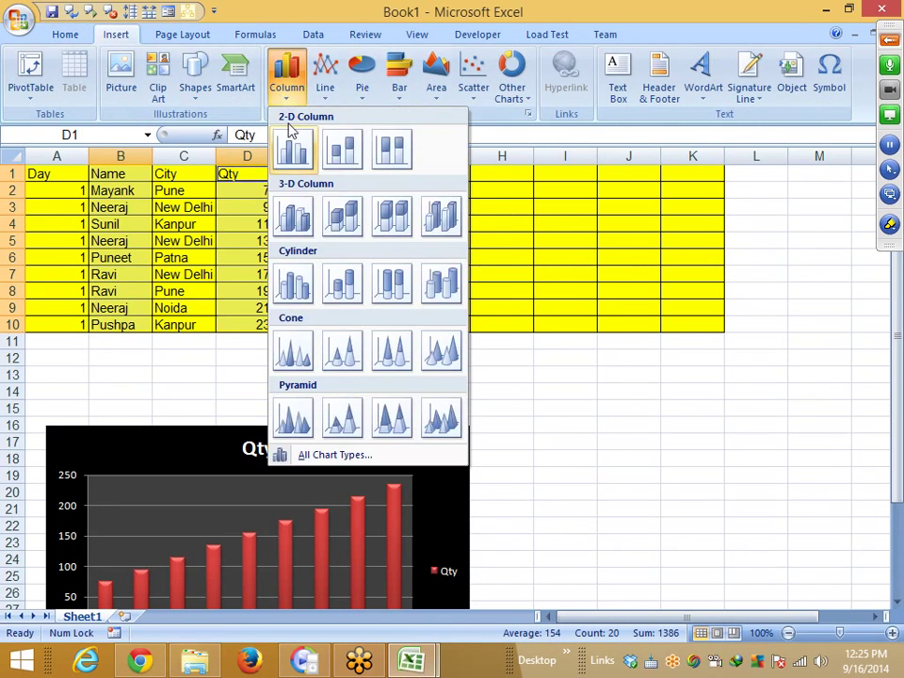
left_click(294, 140)
scroll(315, 174, "down", 3)
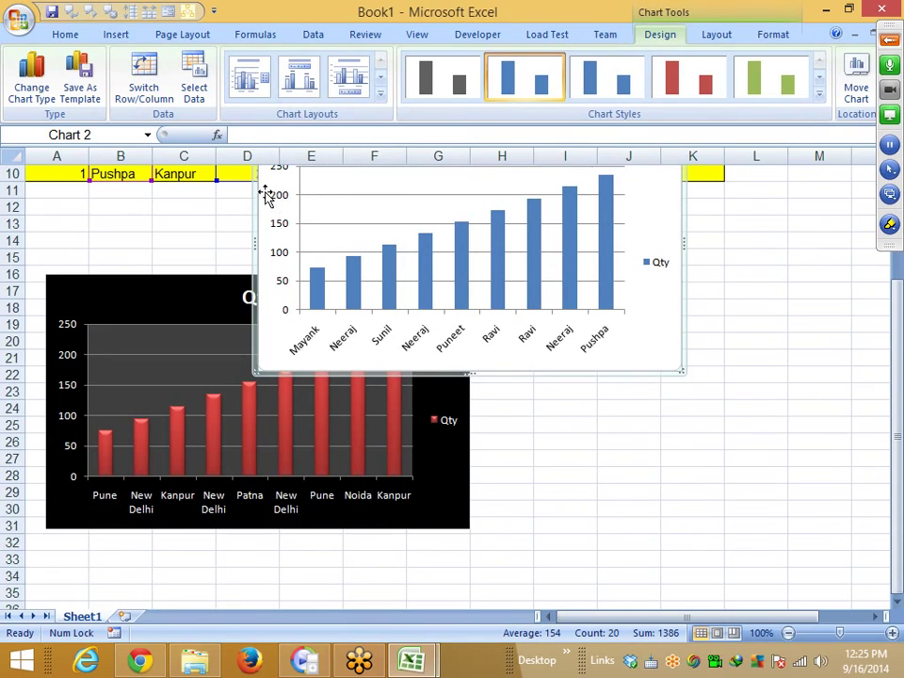
Place the Name and Qty column chart beside the City chart, starting at column H around rows 16 to 31.
left_click_drag(263, 226, 480, 384)
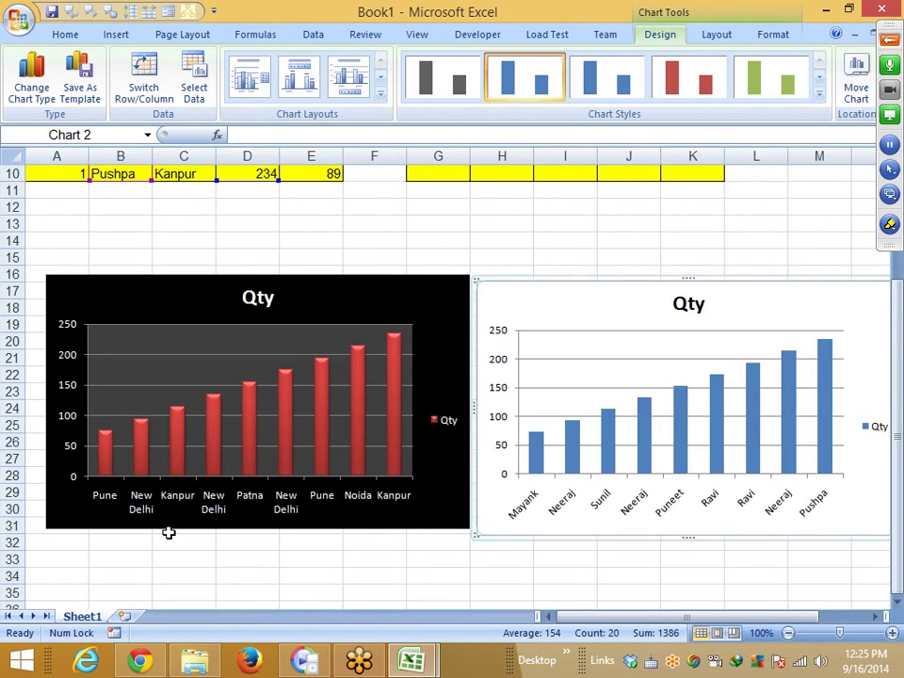
left_click(166, 557)
left_click(161, 528)
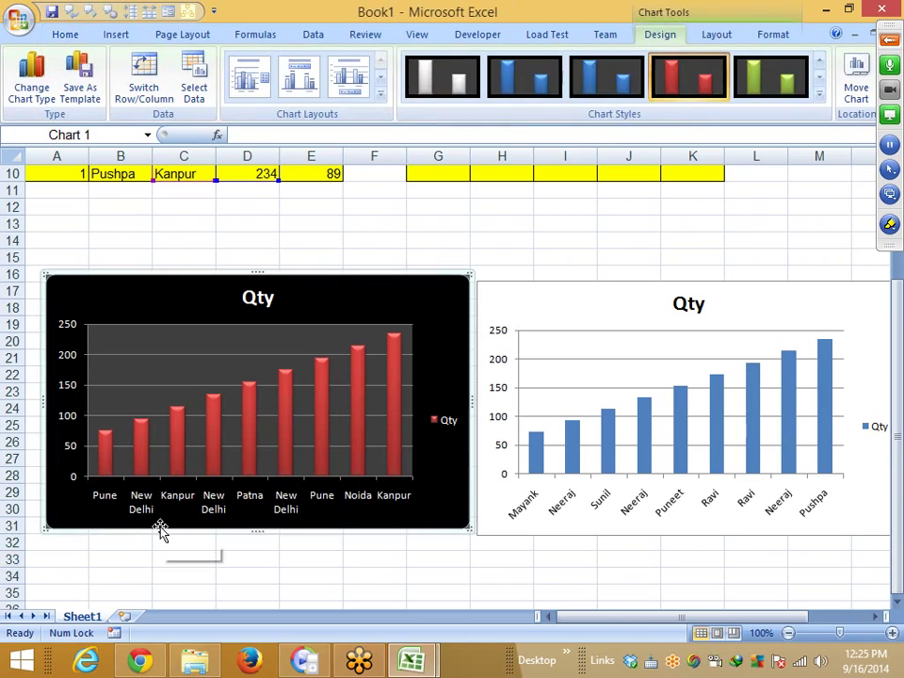
left_click(484, 520)
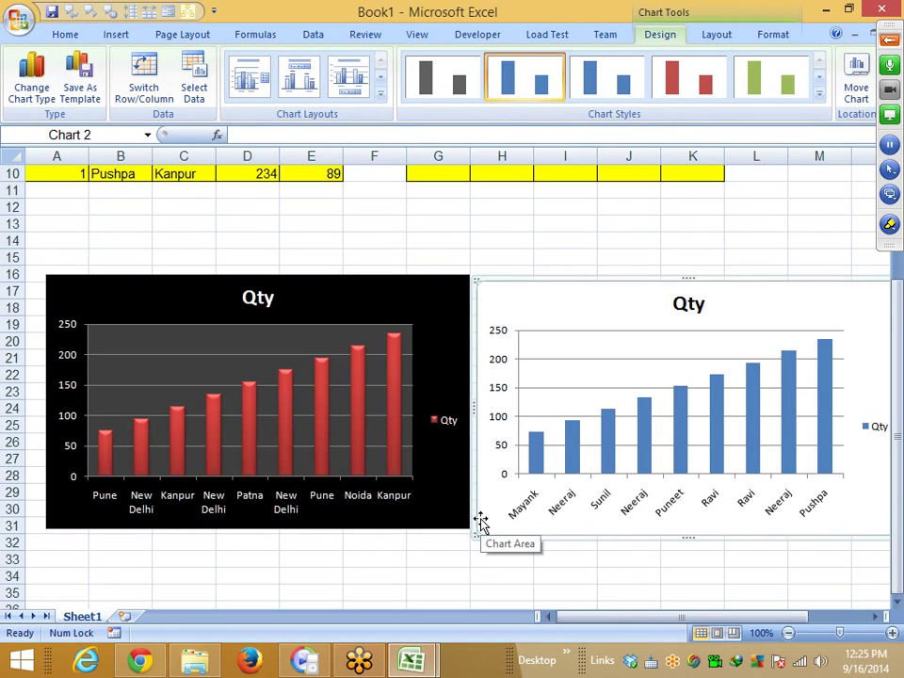
left_click(410, 557)
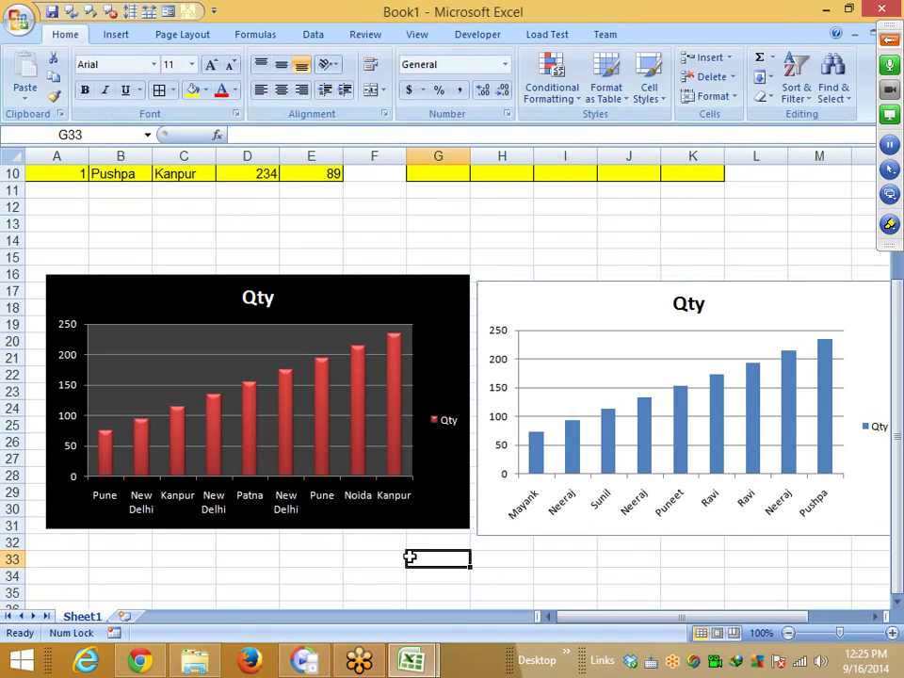
Copy the black-and-red City chart and paste only its formats onto the Name chart using Paste Special.
left_click(459, 488)
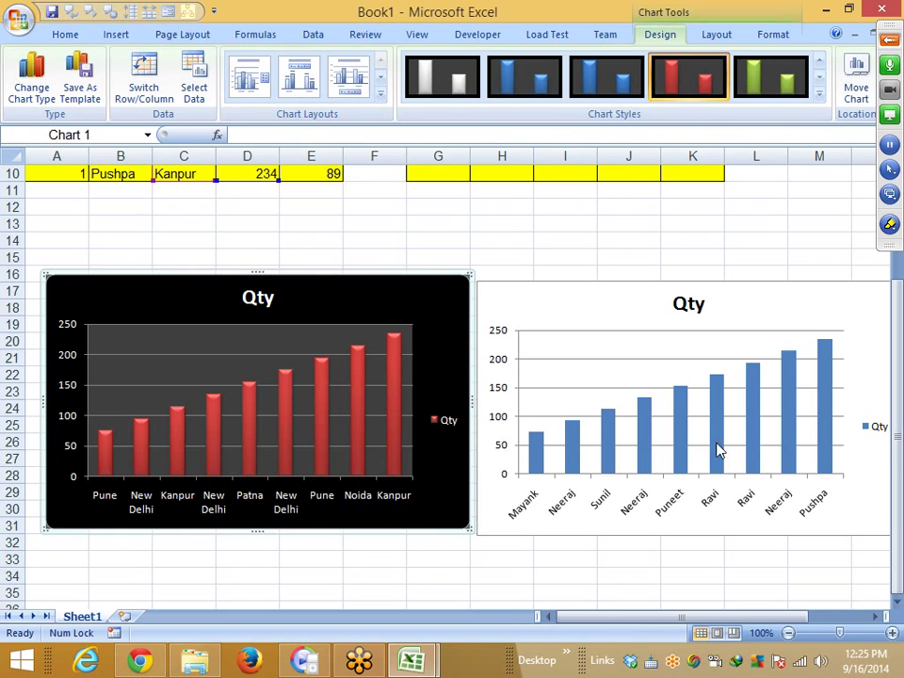
scroll(655, 439, "up", 2)
left_click(504, 330)
left_click(439, 421)
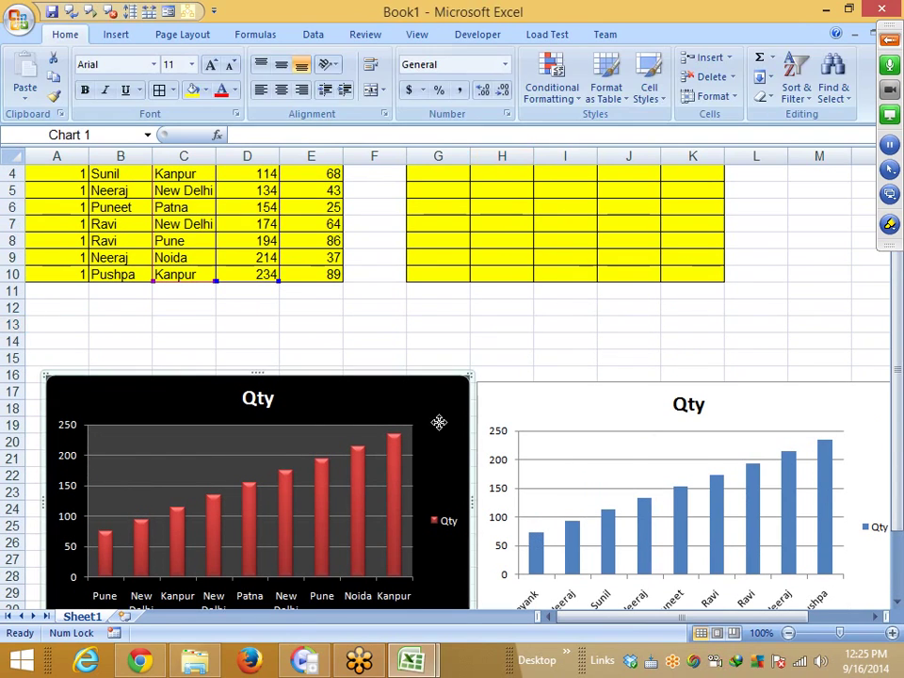
left_click(549, 395)
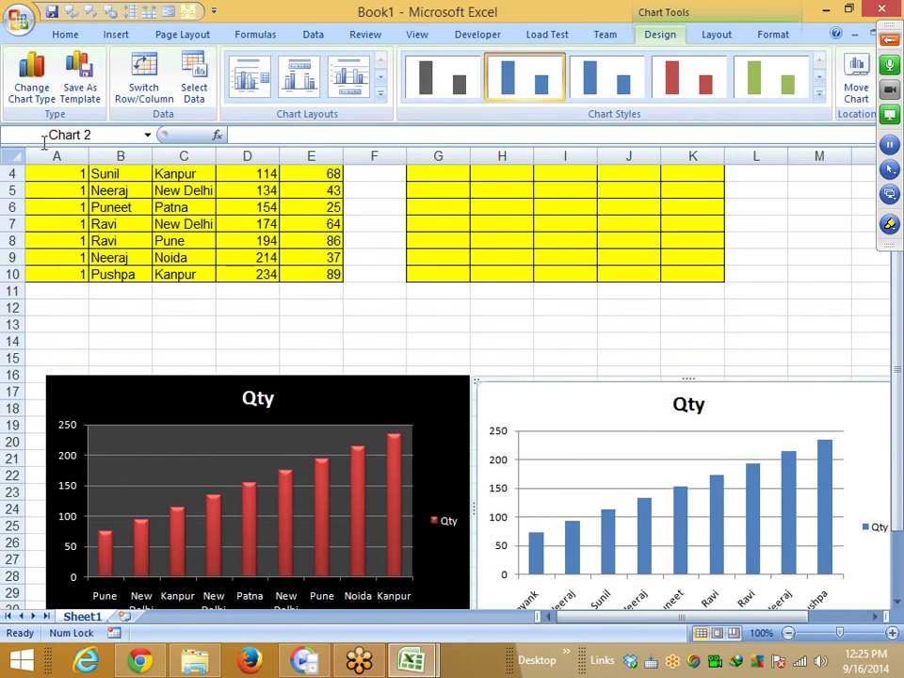
left_click(65, 34)
left_click(24, 94)
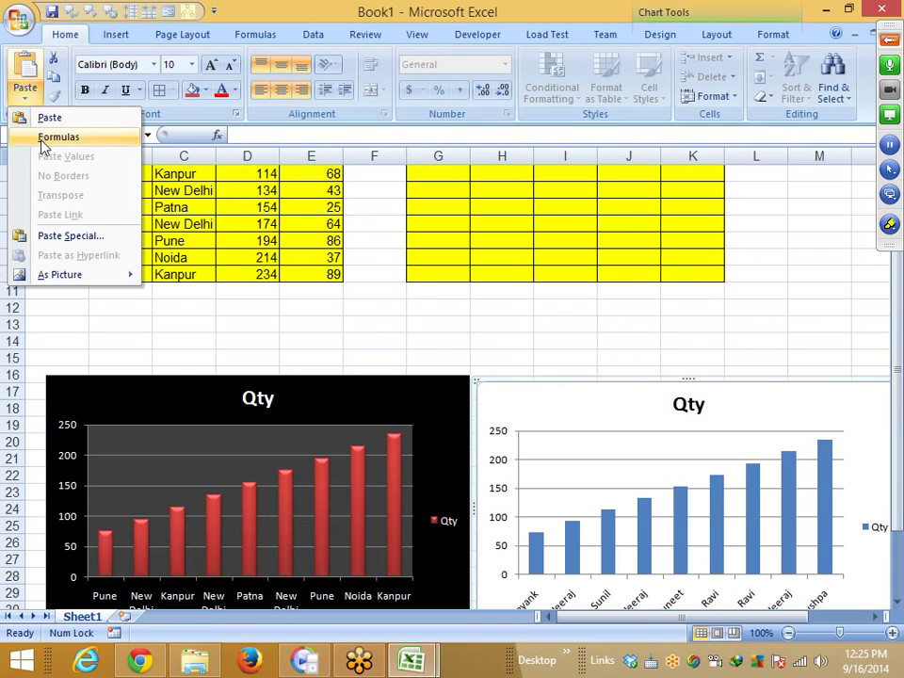
left_click(51, 237)
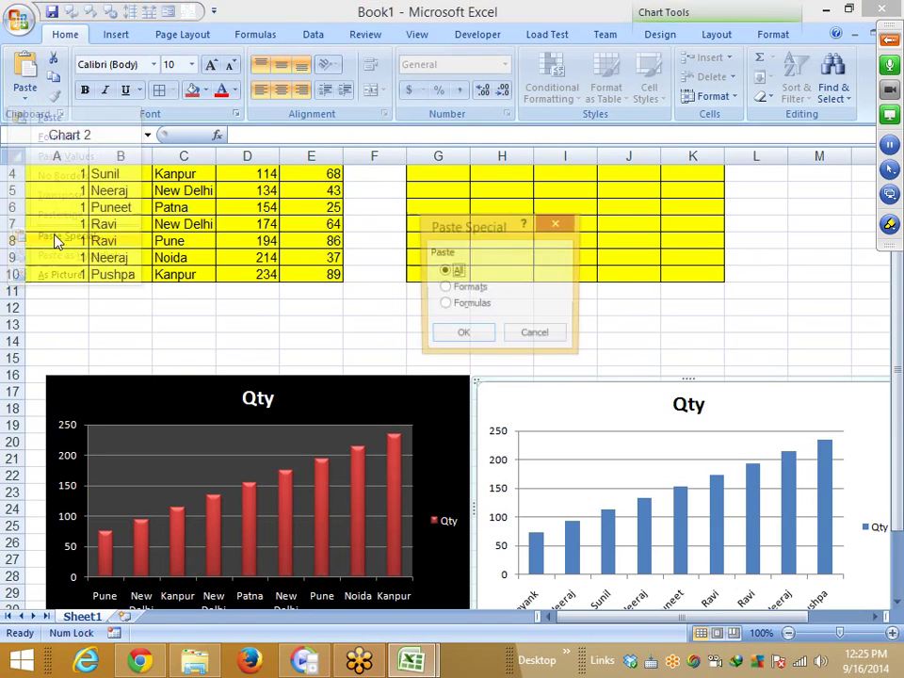
left_click(444, 288)
left_click(462, 335)
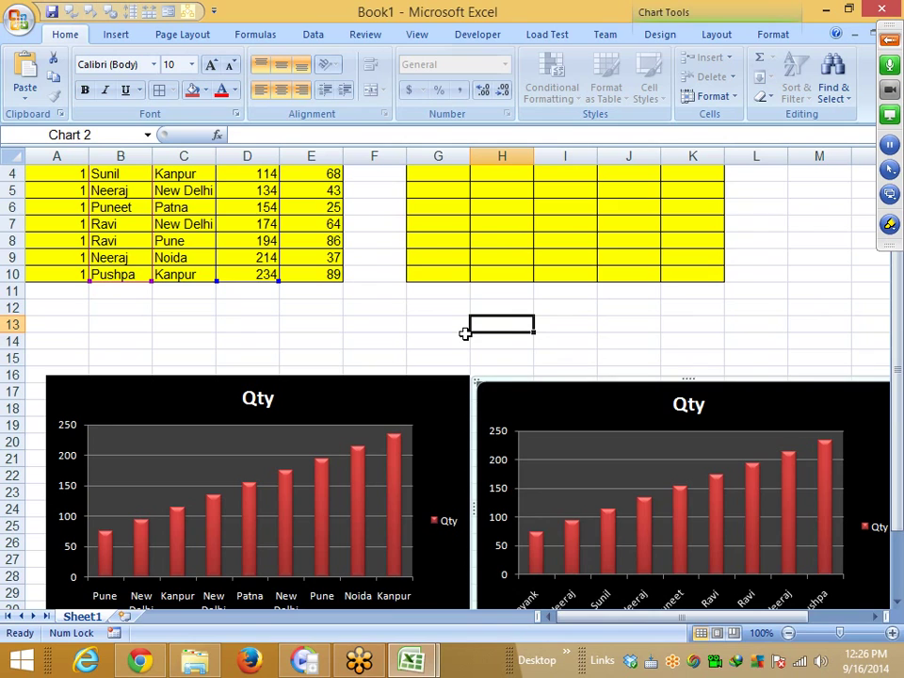
Delete both Qty column charts below the source table.
key("Delete")
left_click(451, 383)
key("Delete")
scroll(450, 371, "up", 1)
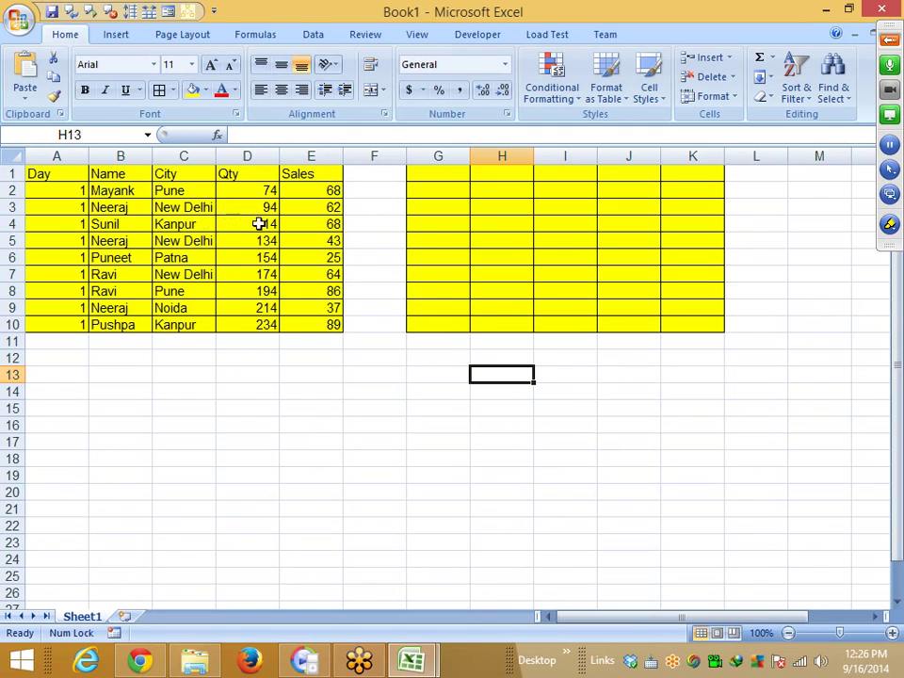
left_click(193, 207)
left_click_drag(193, 207, 177, 222)
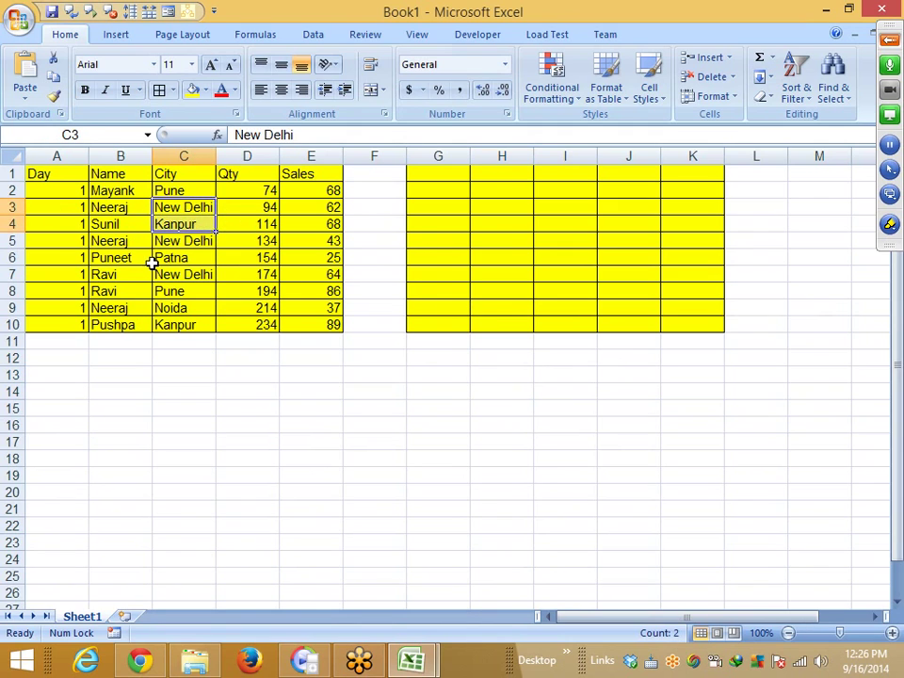
key("alt+F1")
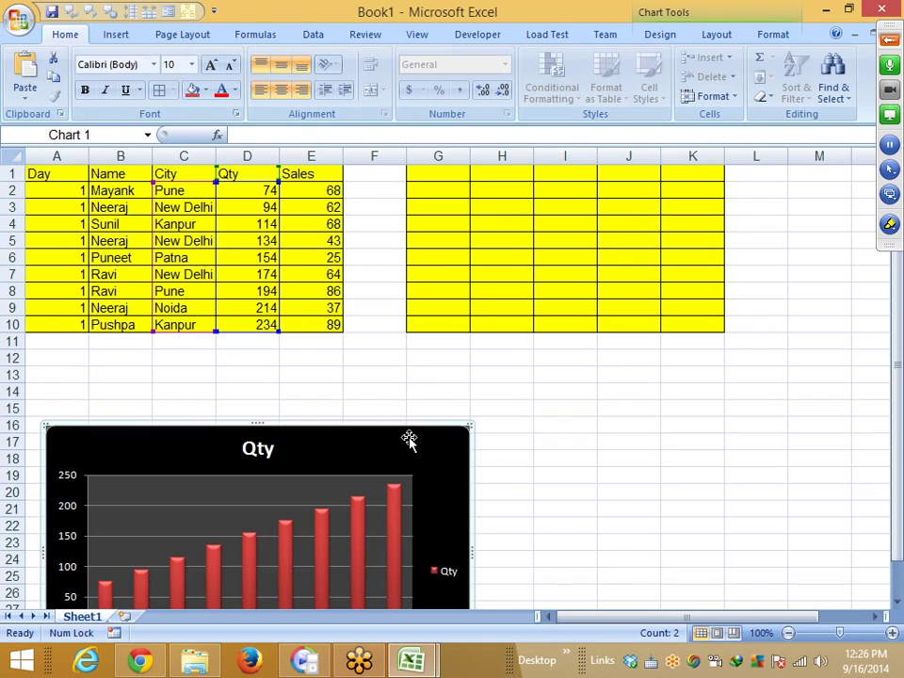
key("Delete")
Delete the formatted columns G:K beside the source table.
left_click(438, 373)
left_click_drag(435, 155, 688, 155)
right_click(688, 155)
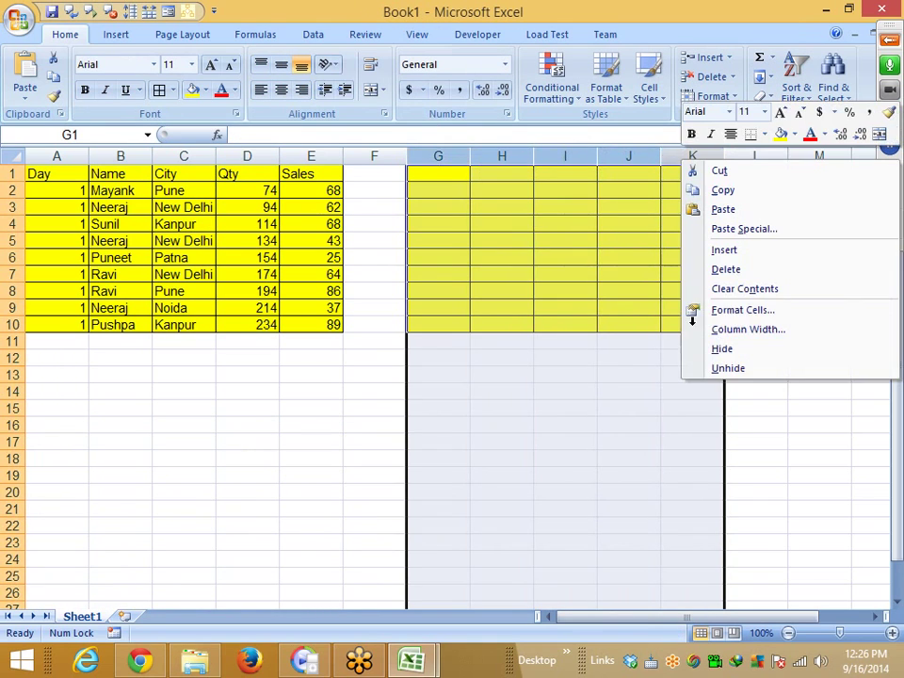
left_click(727, 271)
left_click(565, 374)
Copy the formatting of A1:E10 to the range starting at H1 with Format Painter.
left_click_drag(41, 175, 300, 320)
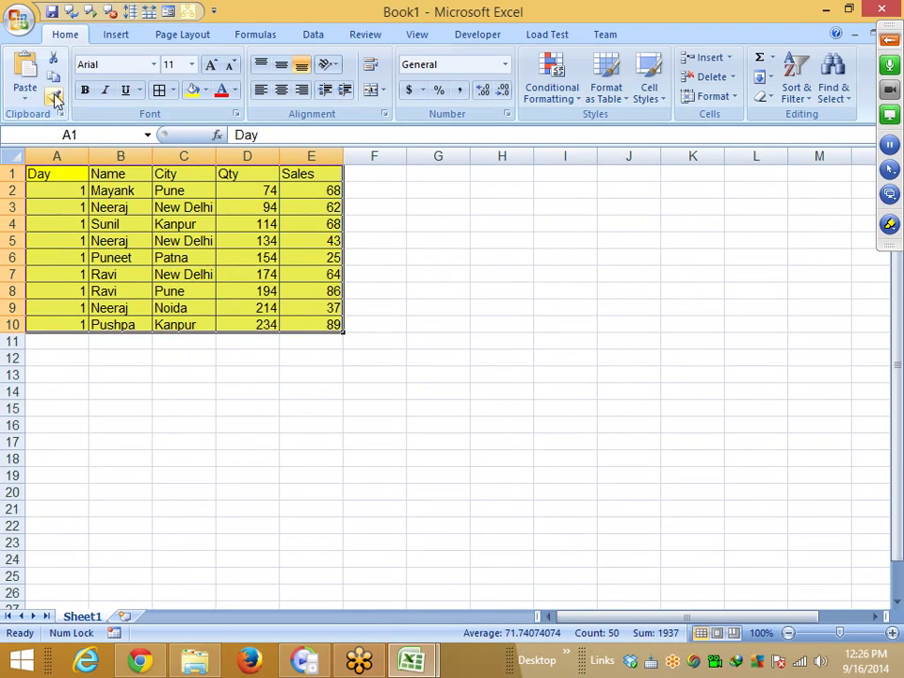
left_click(54, 98)
left_click(503, 175)
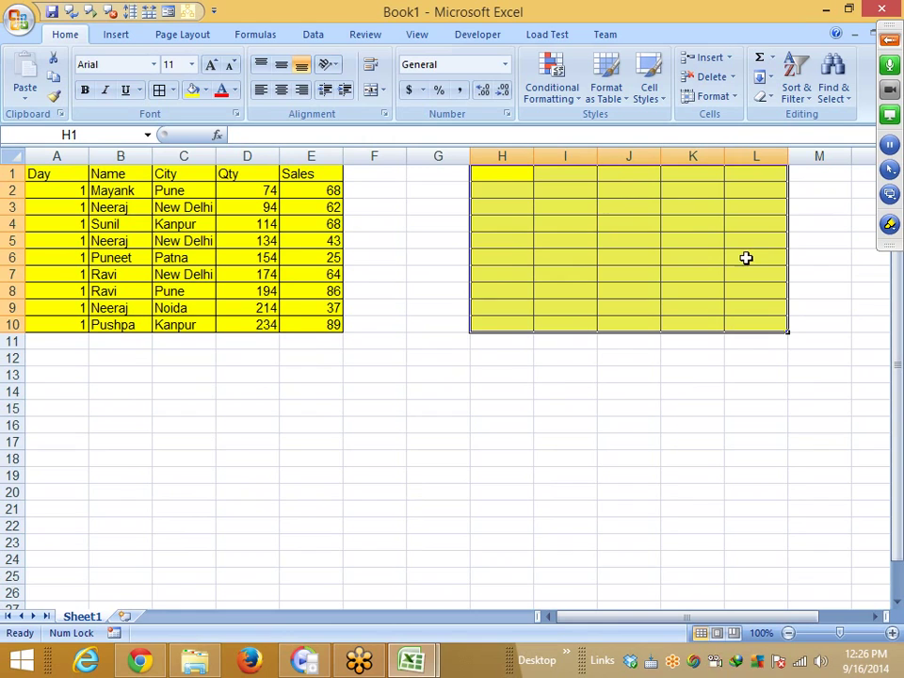
Switch to the GoToMeeting control panel, stop the session recording and collapse the panel again.
left_click(888, 40)
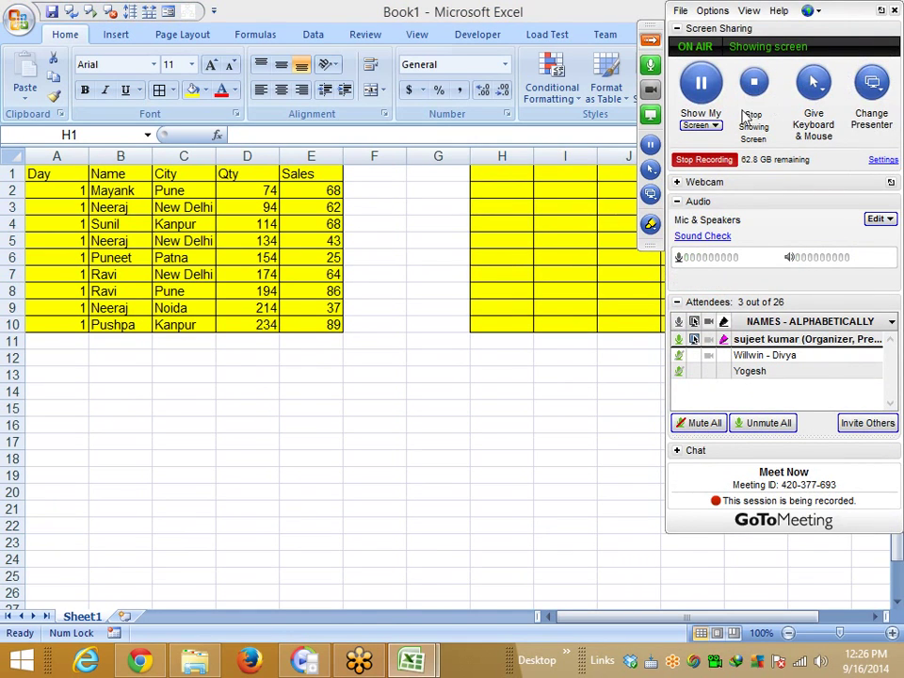
left_click(706, 85)
left_click(706, 85)
left_click(702, 160)
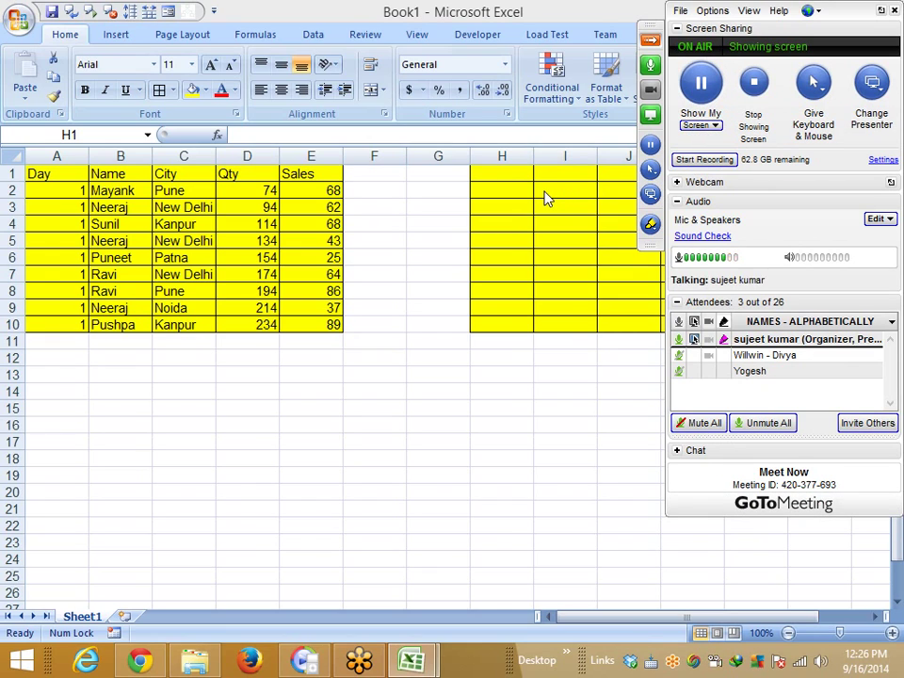
left_click(435, 225)
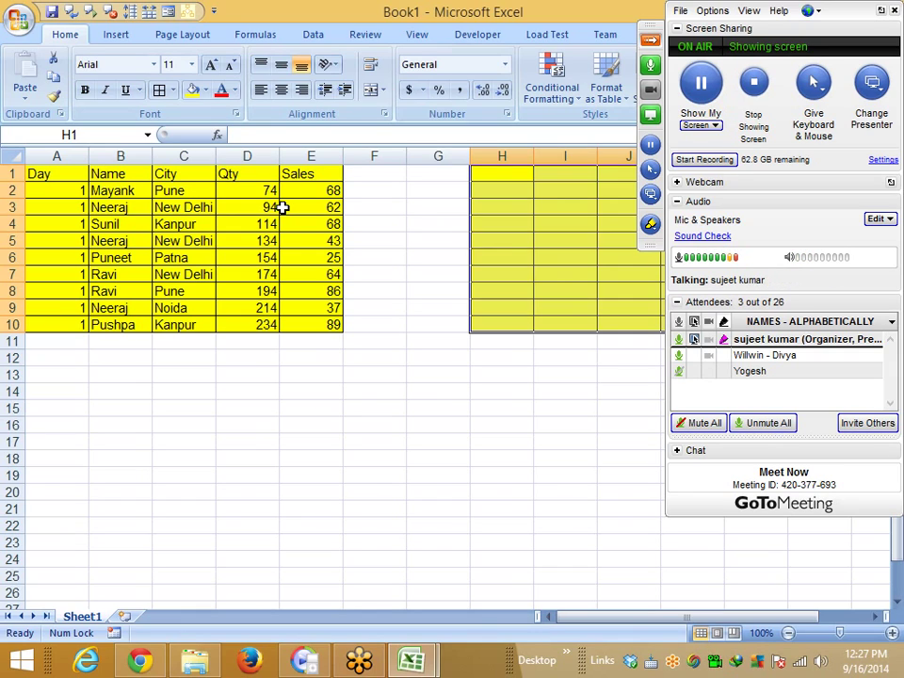
left_click(79, 192)
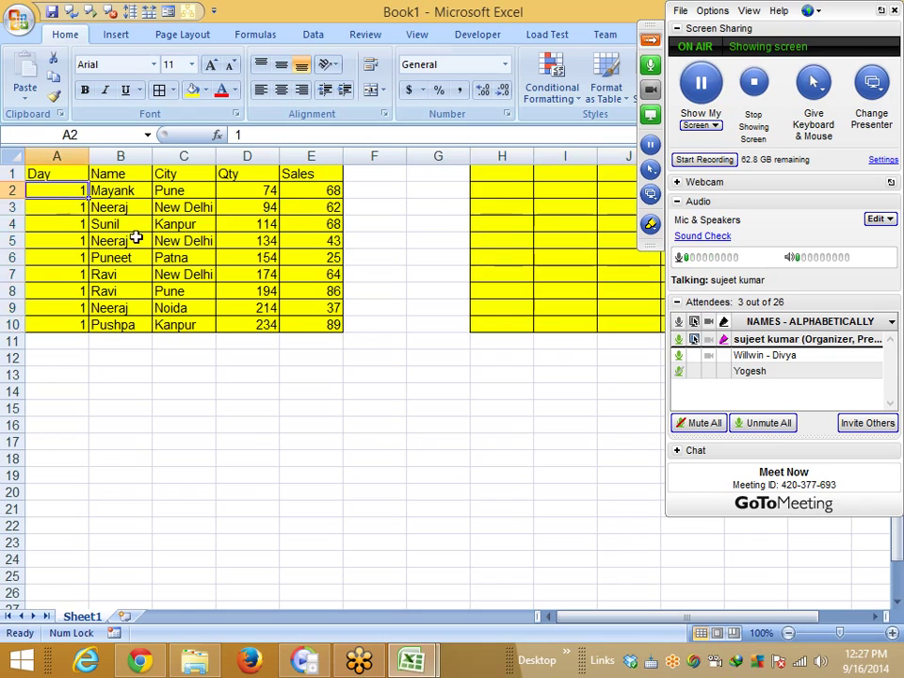
left_click(651, 40)
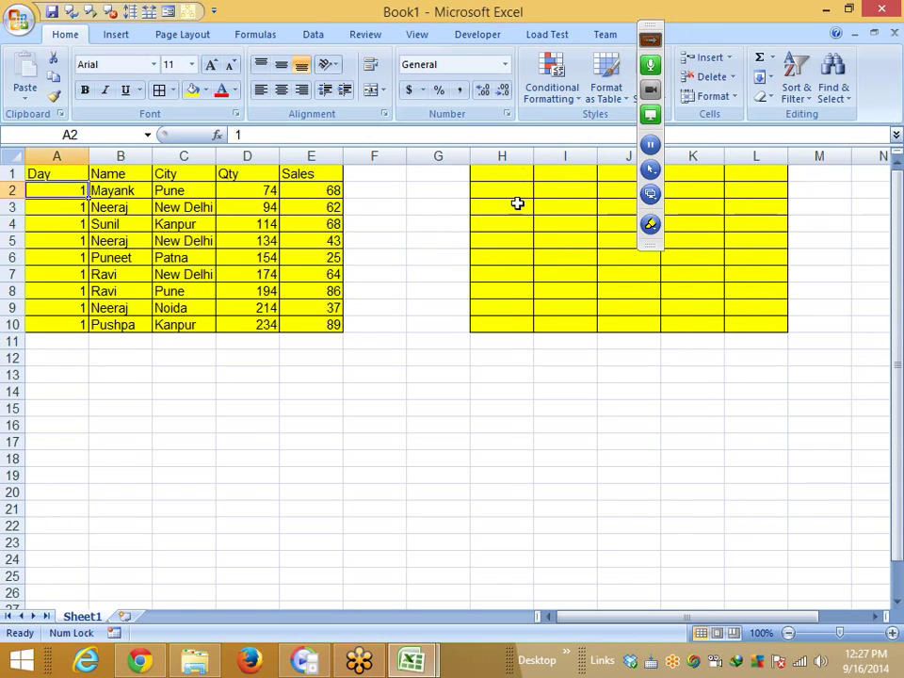
Delete columns H:L to remove the painted formatting.
left_click(519, 201)
left_click_drag(503, 157, 740, 156)
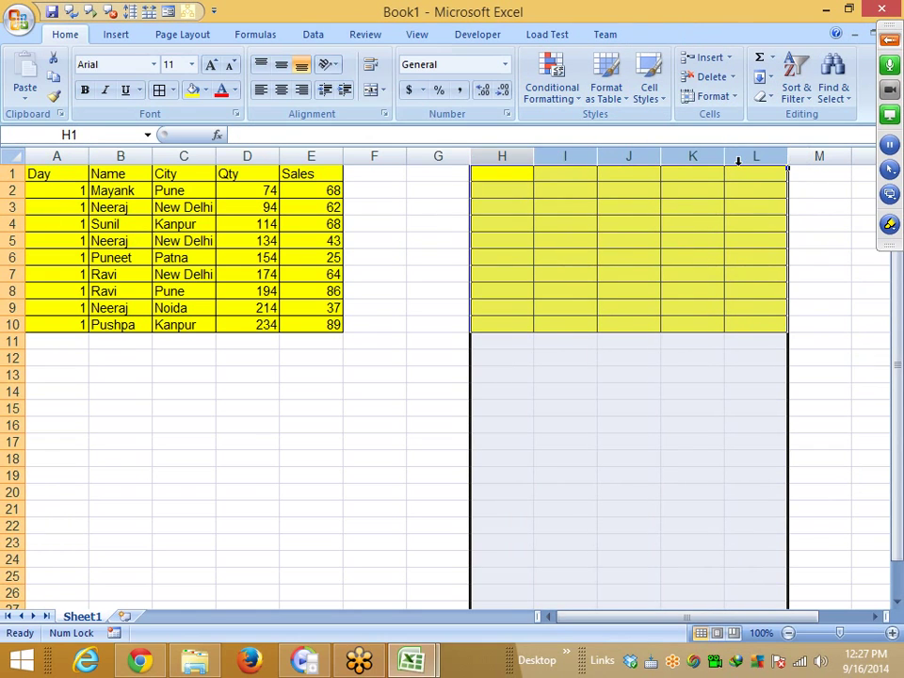
key("ctrl+z")
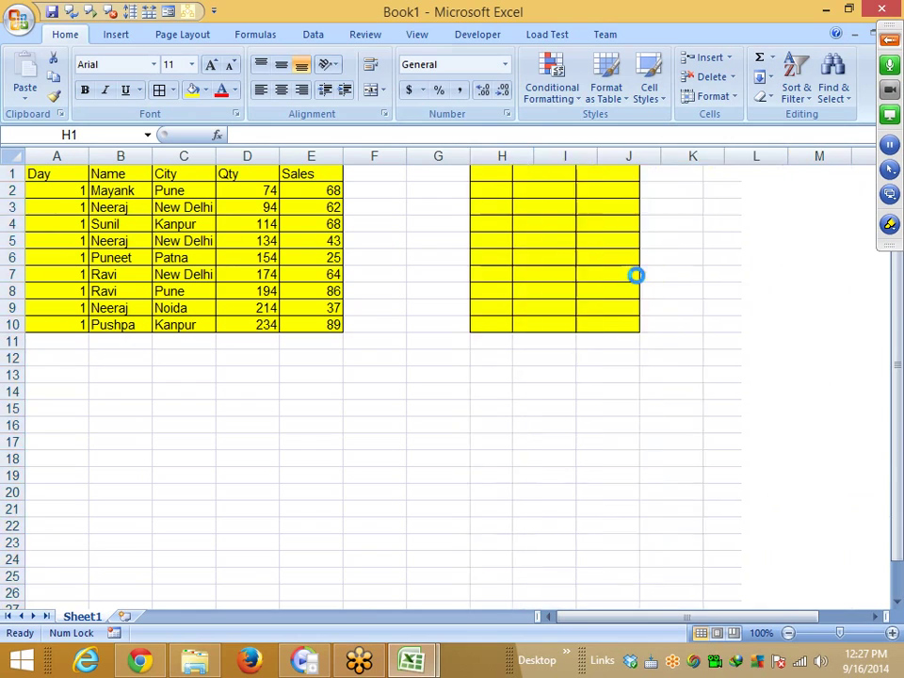
Apply the formatting of A1:E10 to the range starting at H2 with Format Painter.
left_click_drag(52, 175, 310, 319)
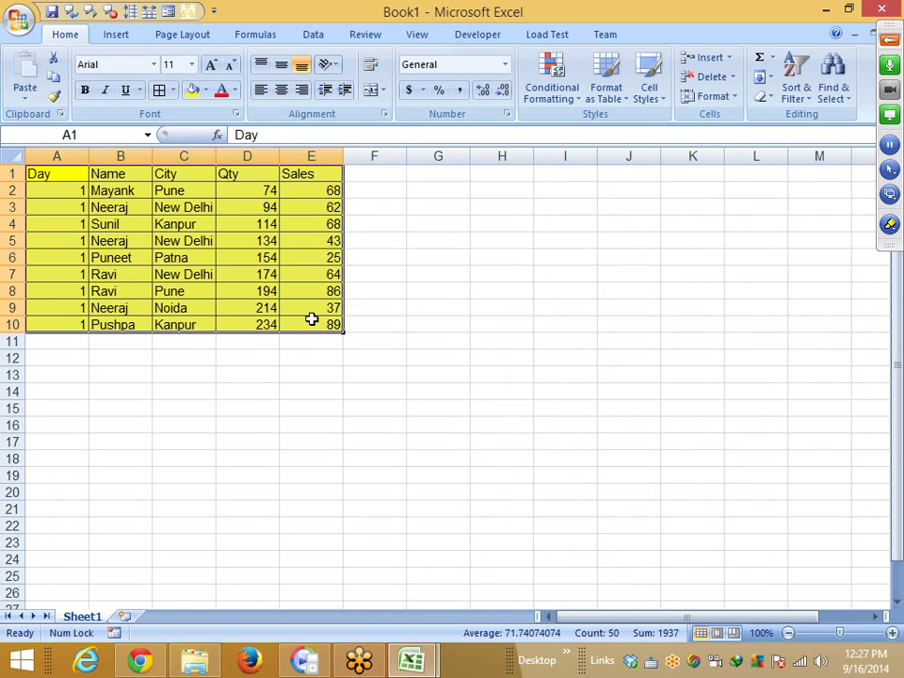
left_click(55, 97)
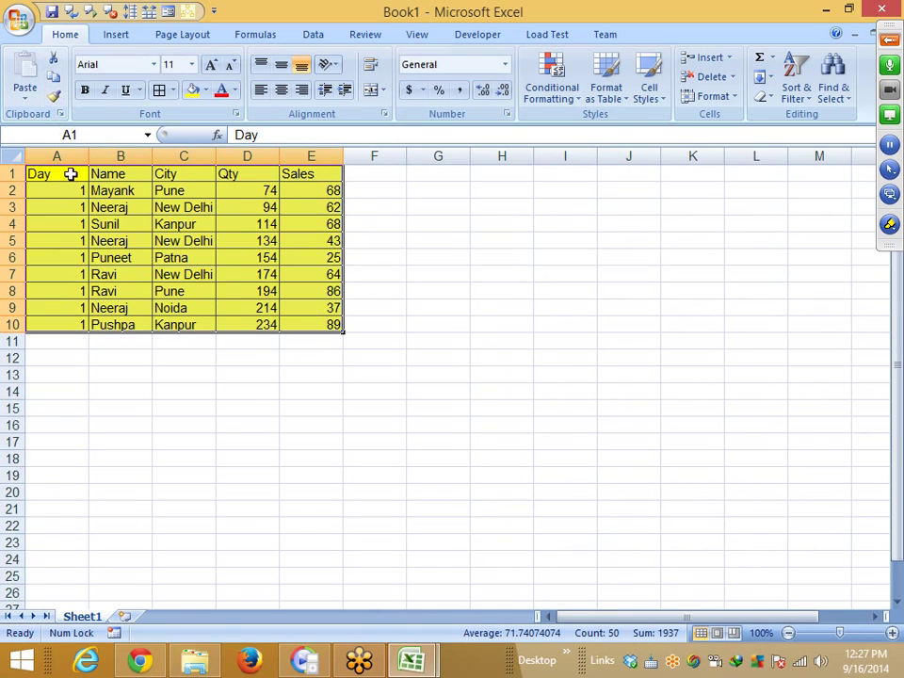
left_click(55, 97)
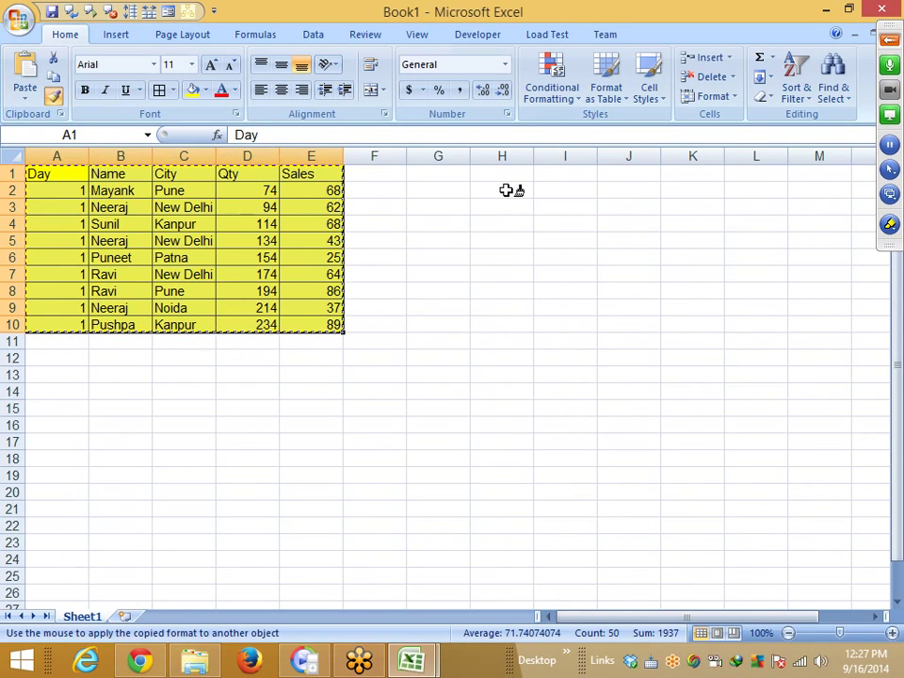
left_click(506, 190)
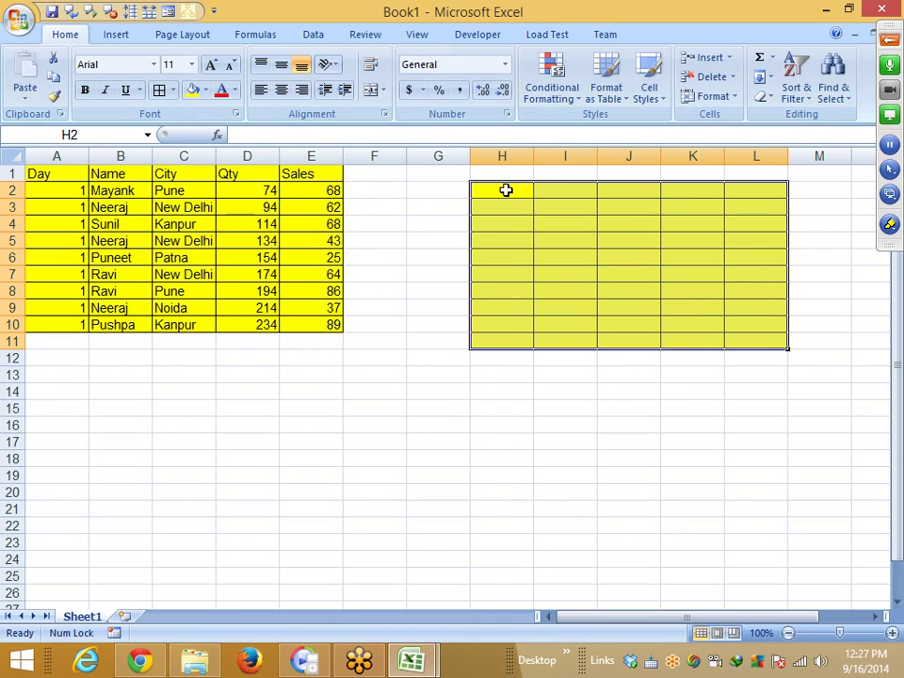
Switch to the GoToMeeting control panel and dismiss the last attendee in the list from the meeting.
left_click(889, 39)
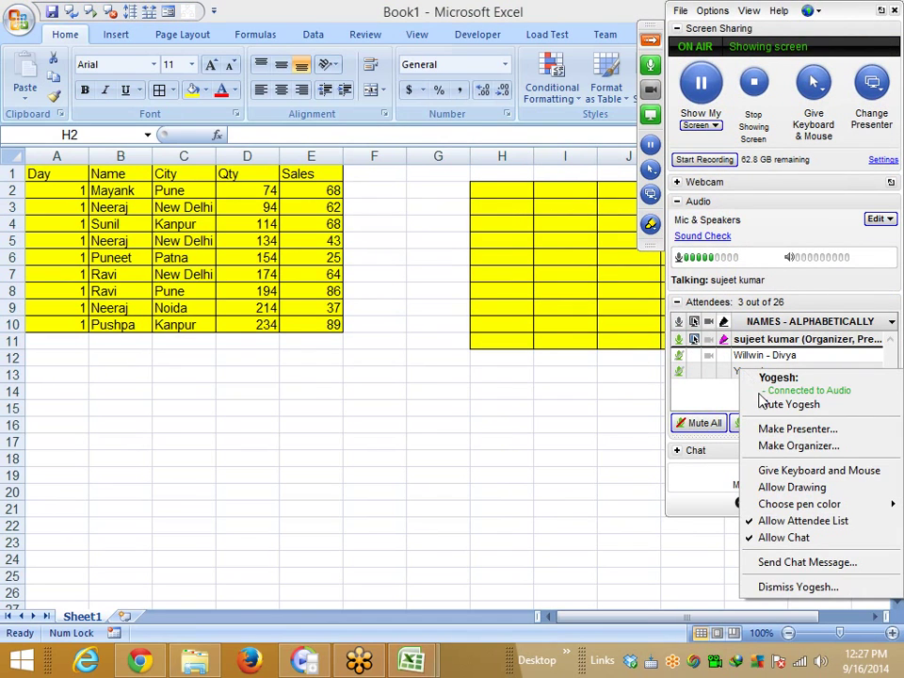
left_click(798, 587)
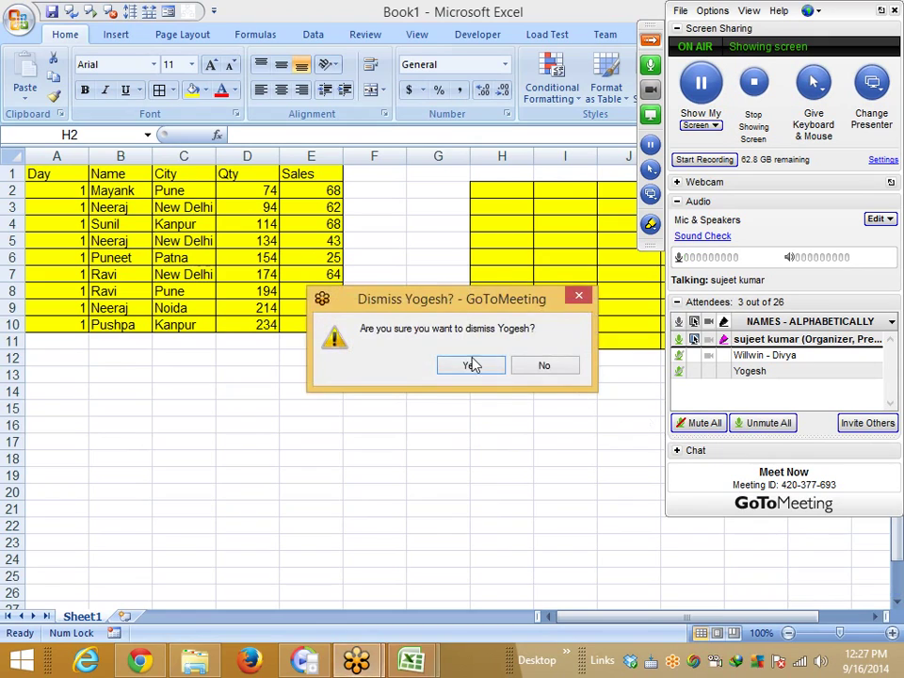
left_click(470, 366)
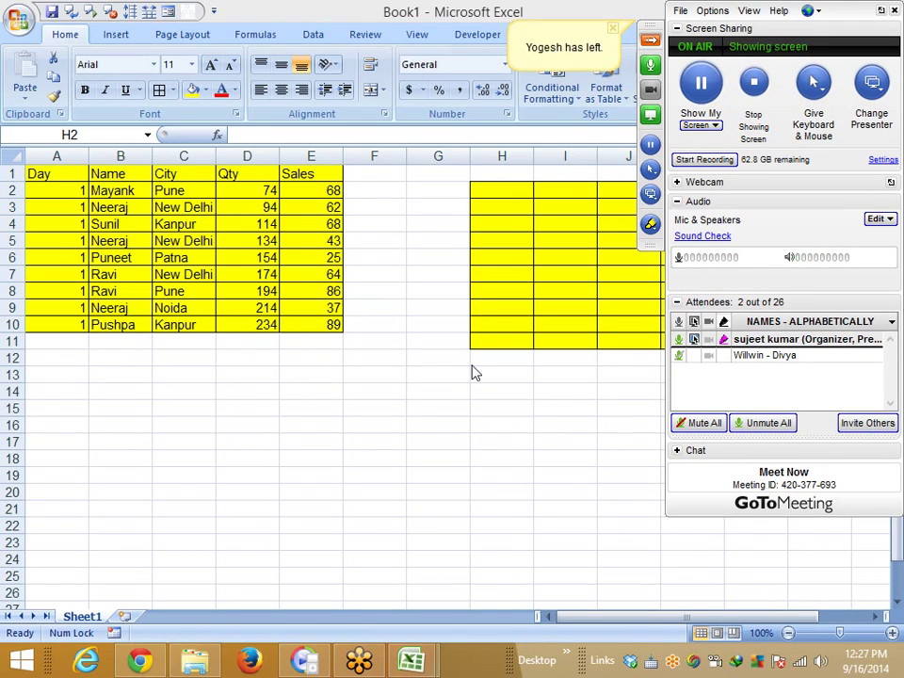
Undo the Format Painter formatting applied at H2.
left_click(524, 297)
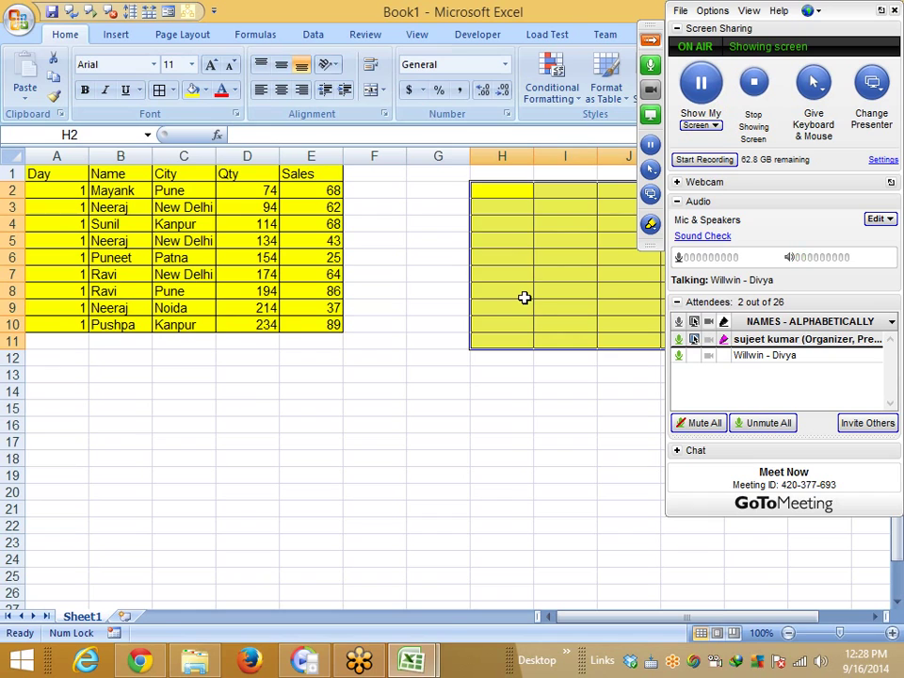
key("ctrl+z")
left_click(375, 373)
key("Escape")
Insert a 2-D clustered column chart of City and Qty from C1:D10 and place it below the source table, starting around row 15.
left_click(106, 224)
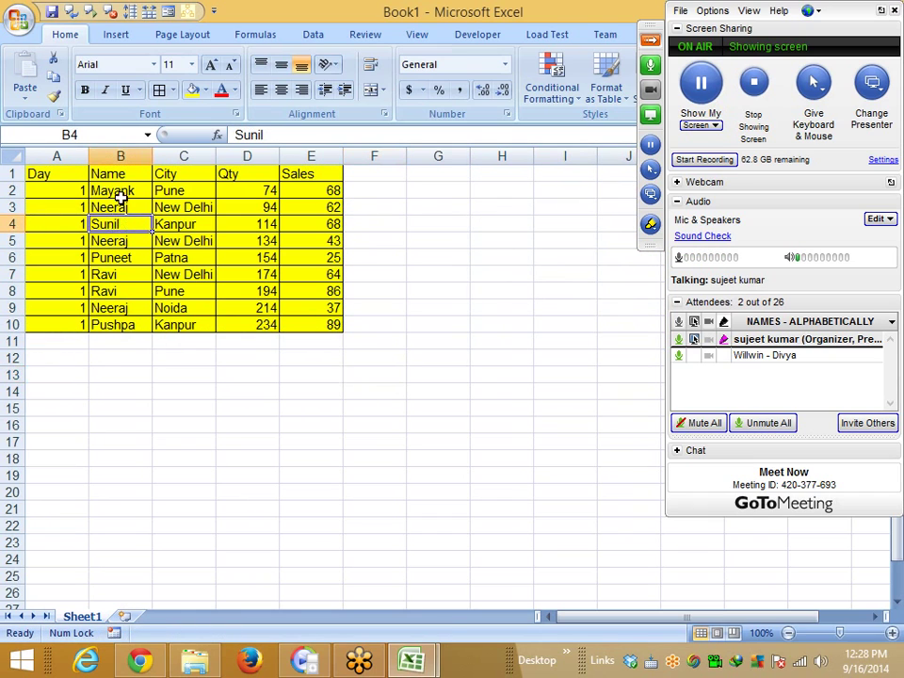
left_click_drag(157, 174, 240, 325)
left_click(125, 37)
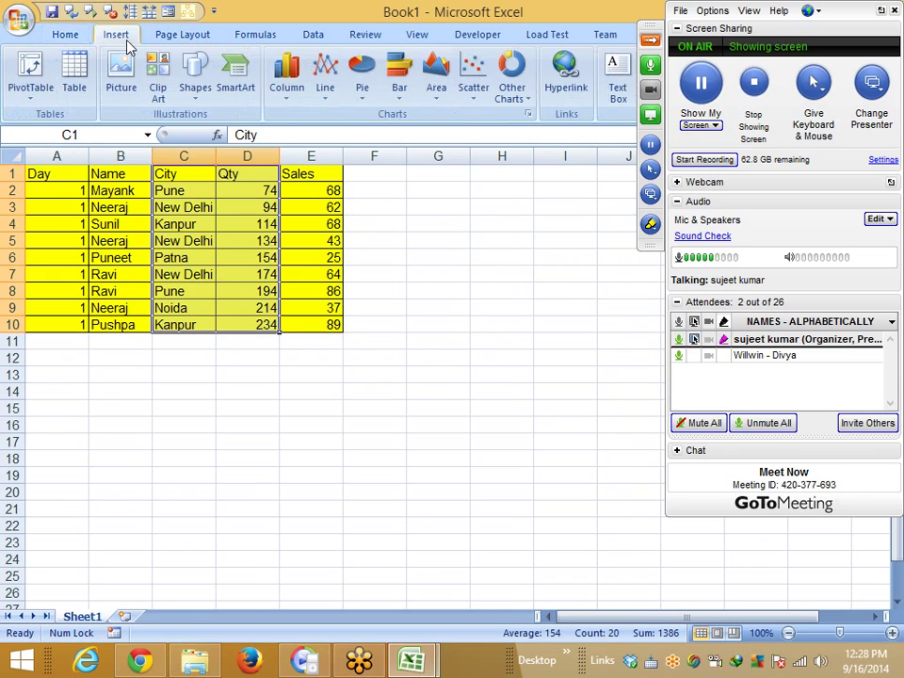
left_click(286, 83)
left_click(314, 165)
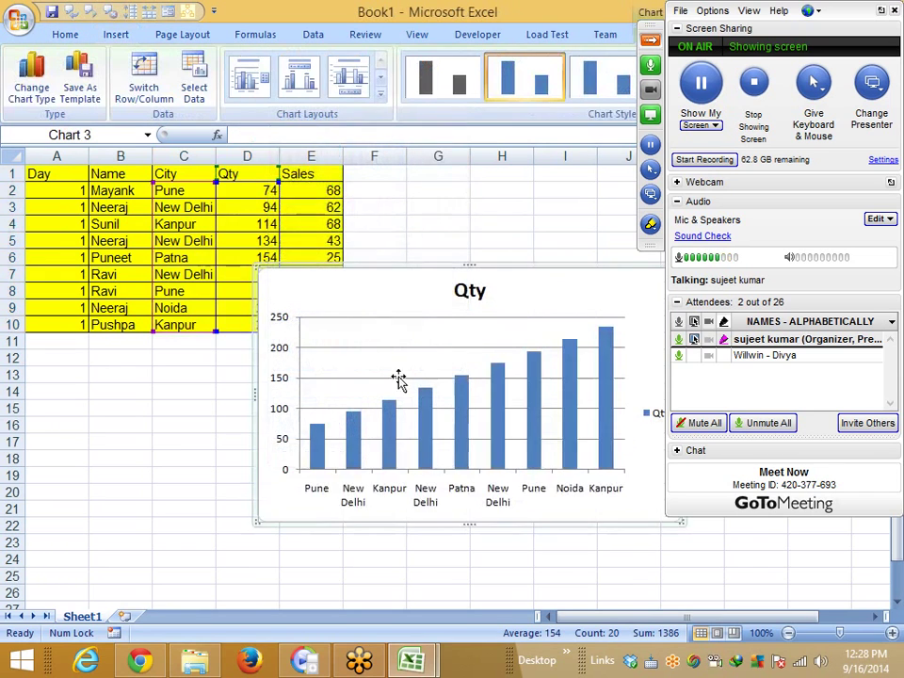
scroll(312, 398, "down", 1)
left_click_drag(260, 415, 66, 555)
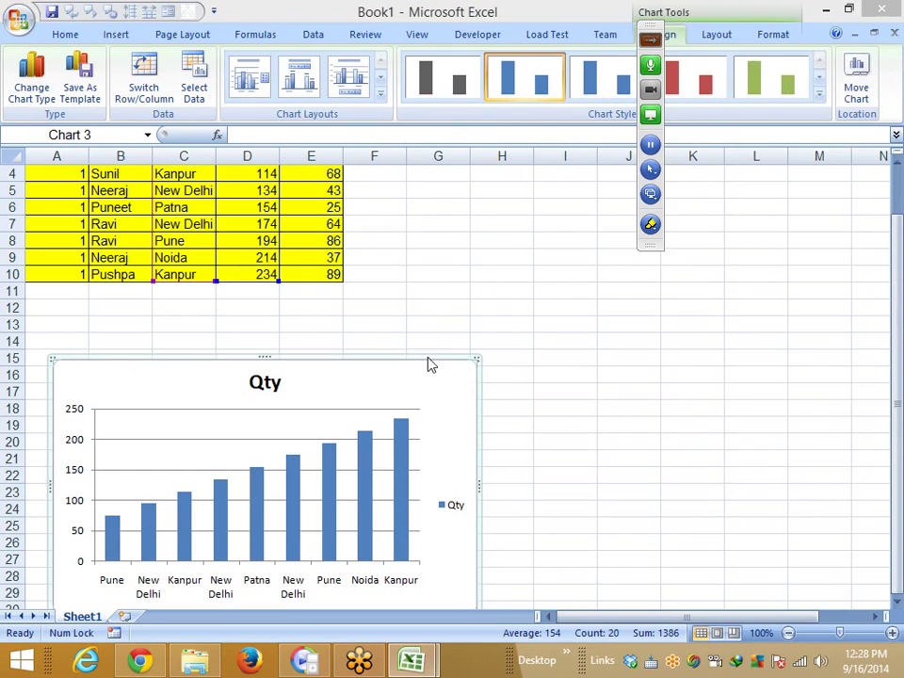
Apply the chart style with orange columns on a black background to the City and Qty chart.
left_click(821, 100)
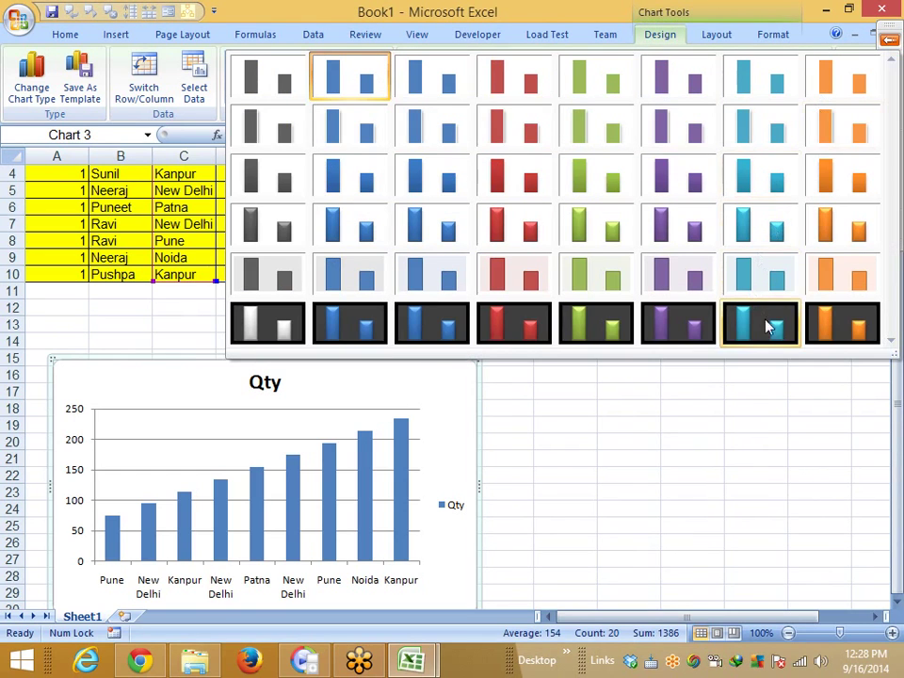
left_click(811, 323)
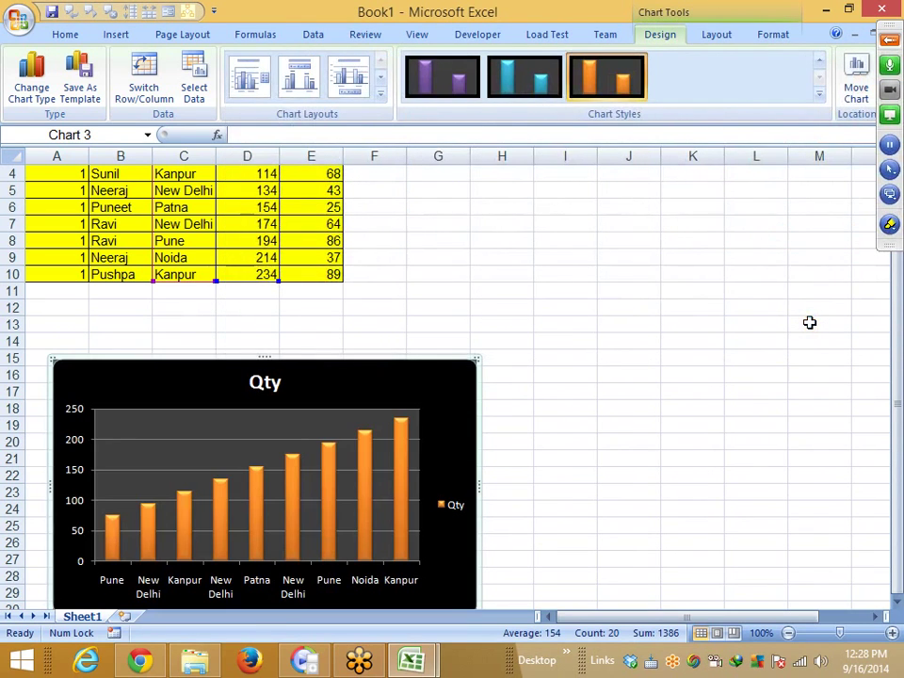
left_click(759, 306)
Insert a 2-D clustered column chart of Name and Qty from B1:B10 and D1:D10, placing it beside the first chart around row 15.
scroll(434, 356, "up", 1)
left_click(125, 178)
left_click_drag(125, 178, 117, 323)
left_click_drag(246, 175, 249, 323, "ctrl")
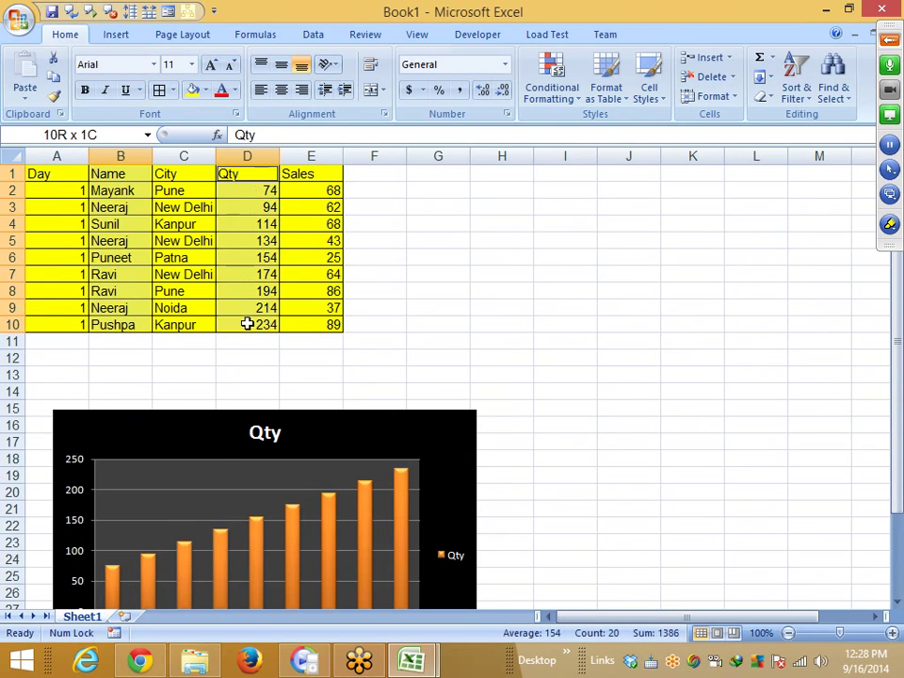
left_click(127, 35)
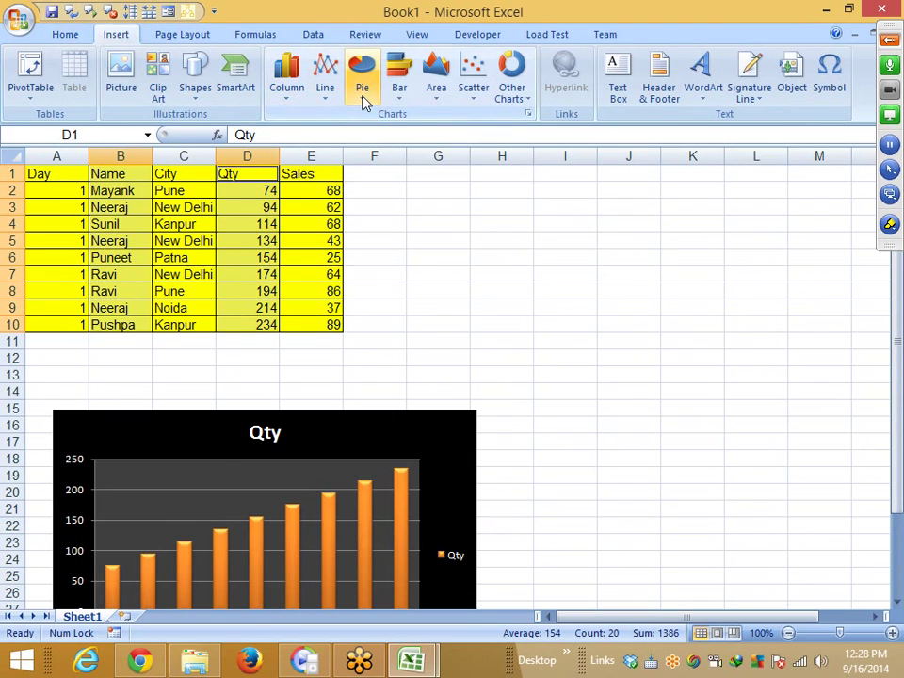
left_click(286, 77)
left_click(297, 146)
scroll(365, 173, "down", 4)
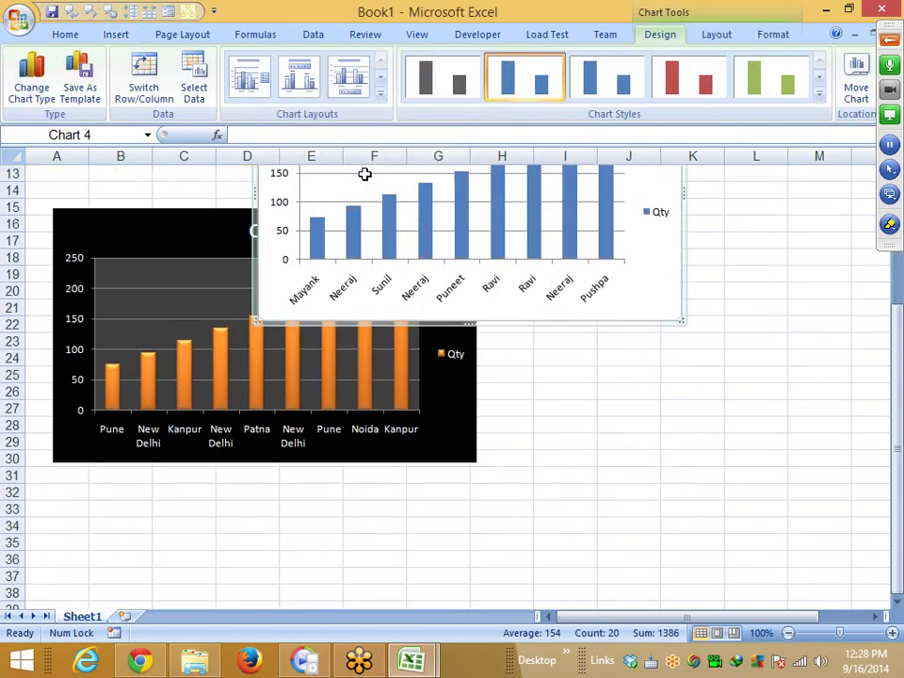
left_click_drag(256, 235, 501, 386)
left_click(452, 397)
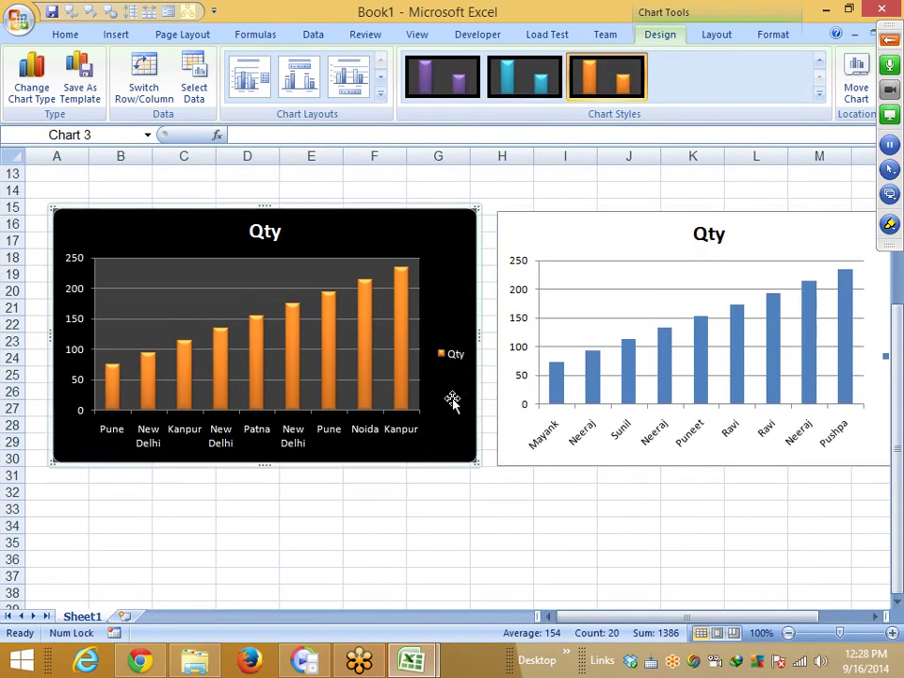
mouse_move(330, 322)
scroll(331, 322, "up", 1)
scroll(331, 323, "up", 1)
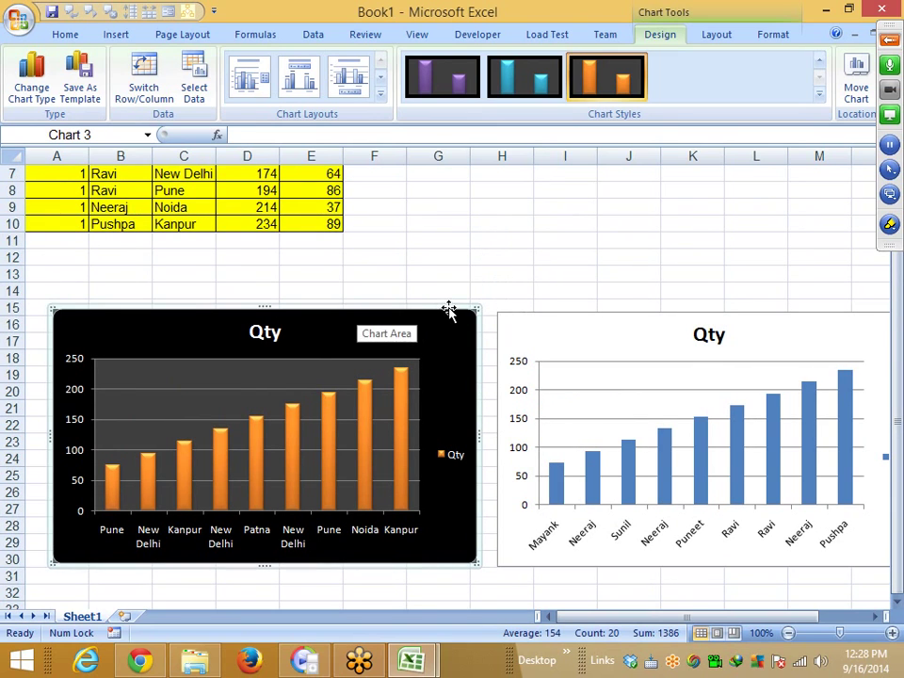
left_click(480, 263)
scroll(482, 268, "up", 2)
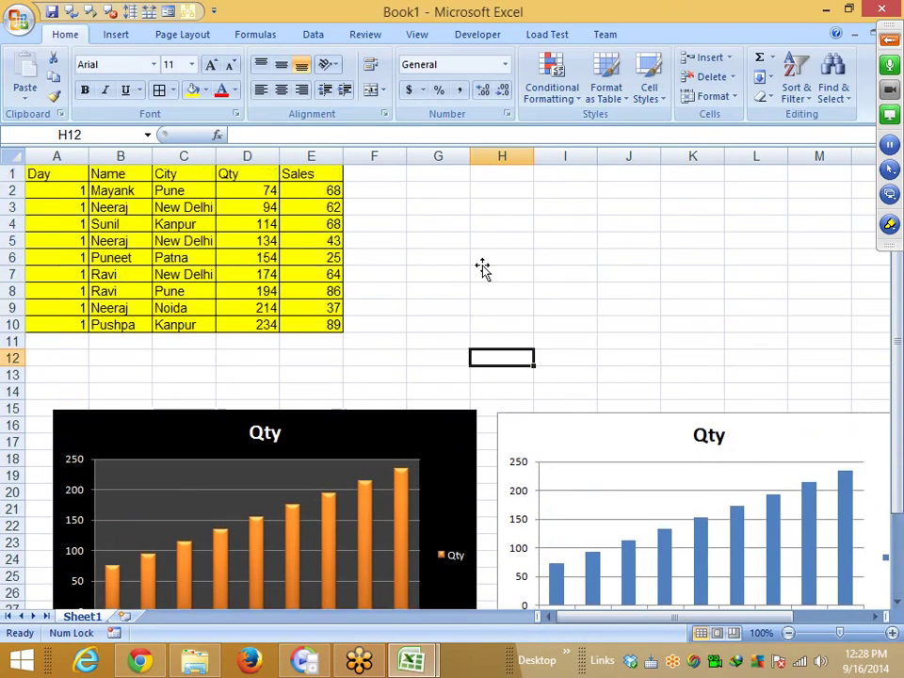
scroll(481, 266, "down", 3)
Copy the black-and-orange City chart and paste only its formats onto the Name and Qty chart with Paste Special.
left_click(469, 293)
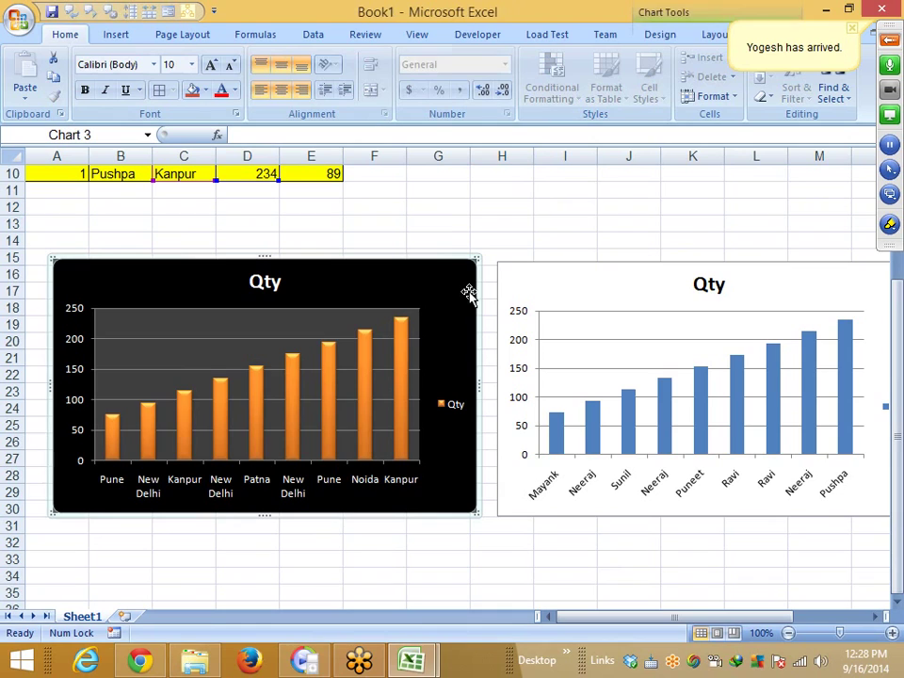
key("ctrl+c")
left_click(540, 291)
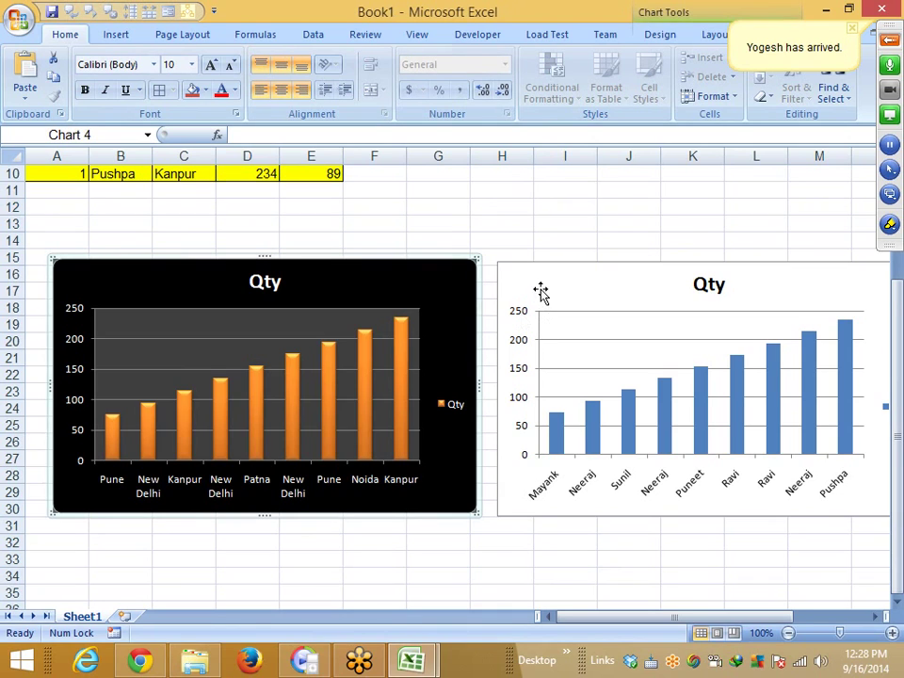
left_click(30, 101)
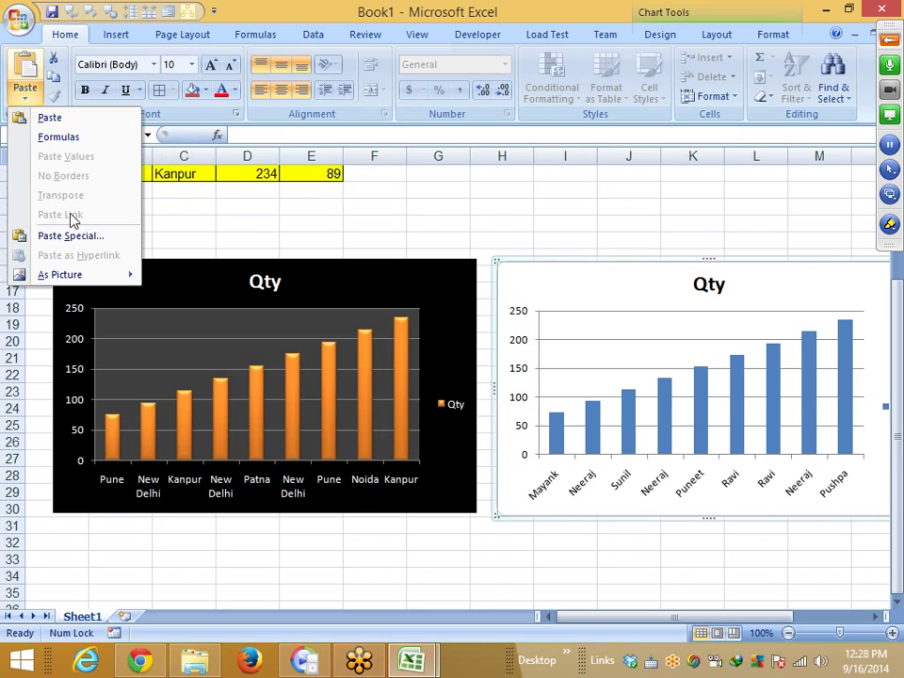
mouse_move(78, 270)
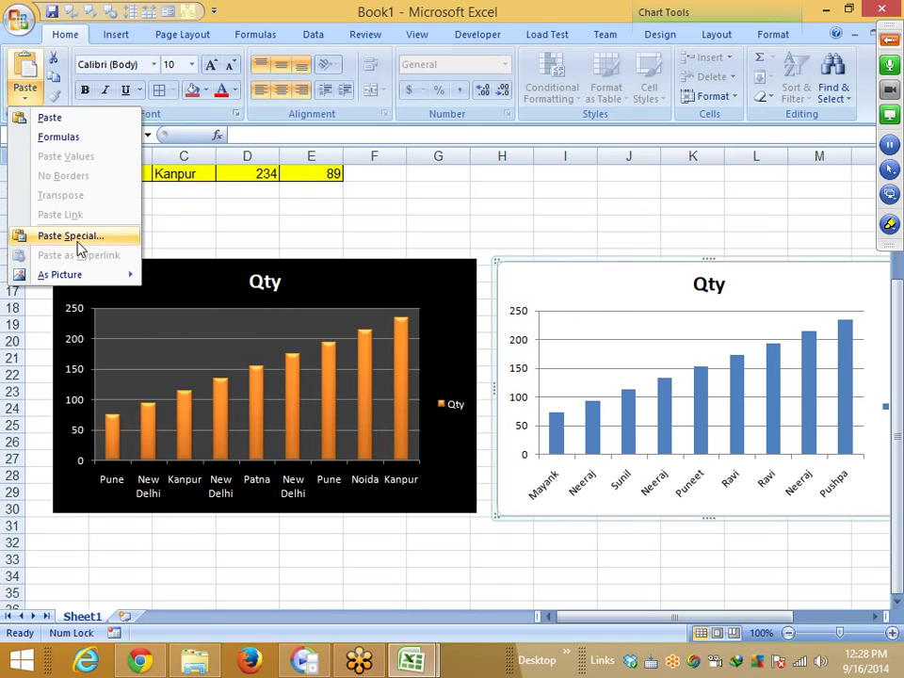
left_click(28, 236)
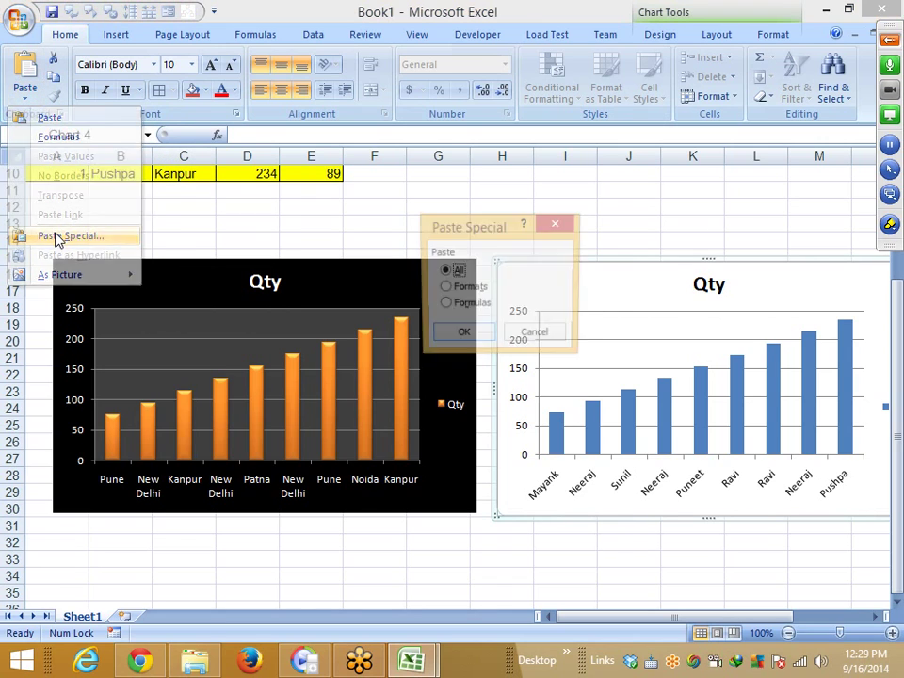
left_click(456, 289)
left_click(464, 337)
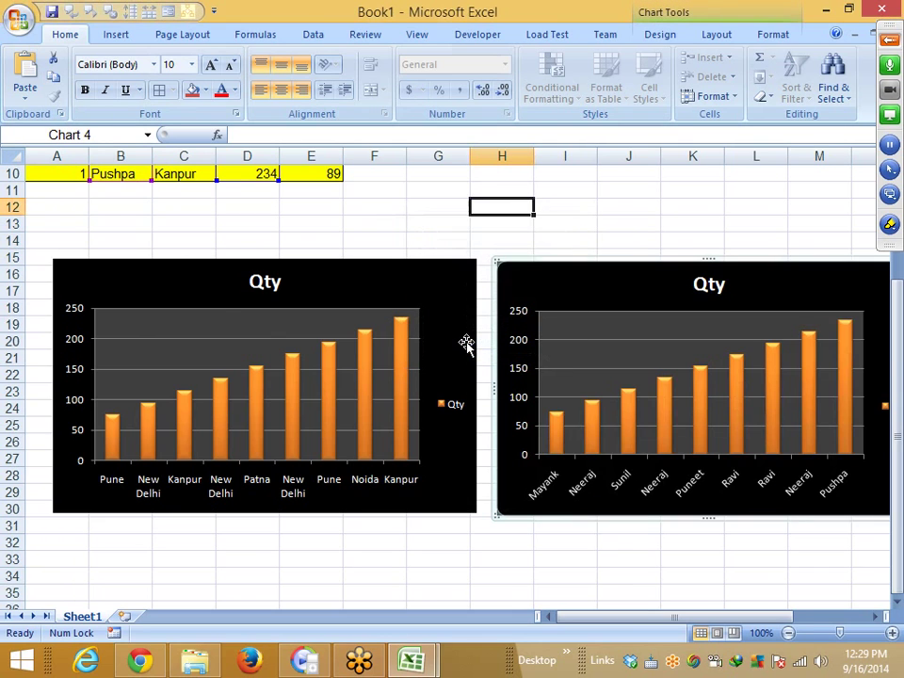
Delete both Qty column charts from the sheet and return to the source table.
scroll(461, 326, "up", 3)
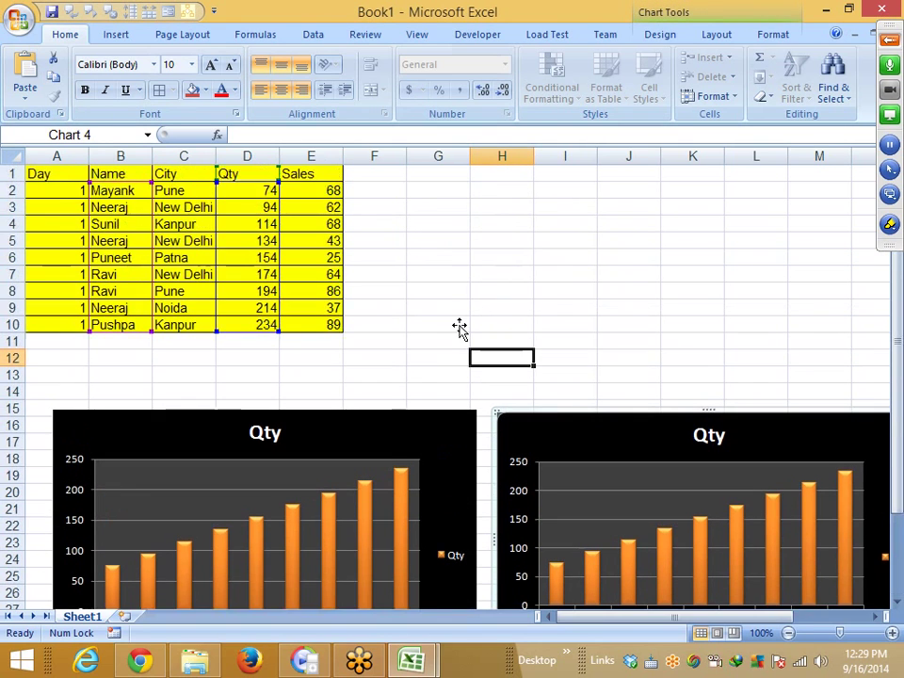
scroll(461, 327, "down", 1)
left_click(455, 381)
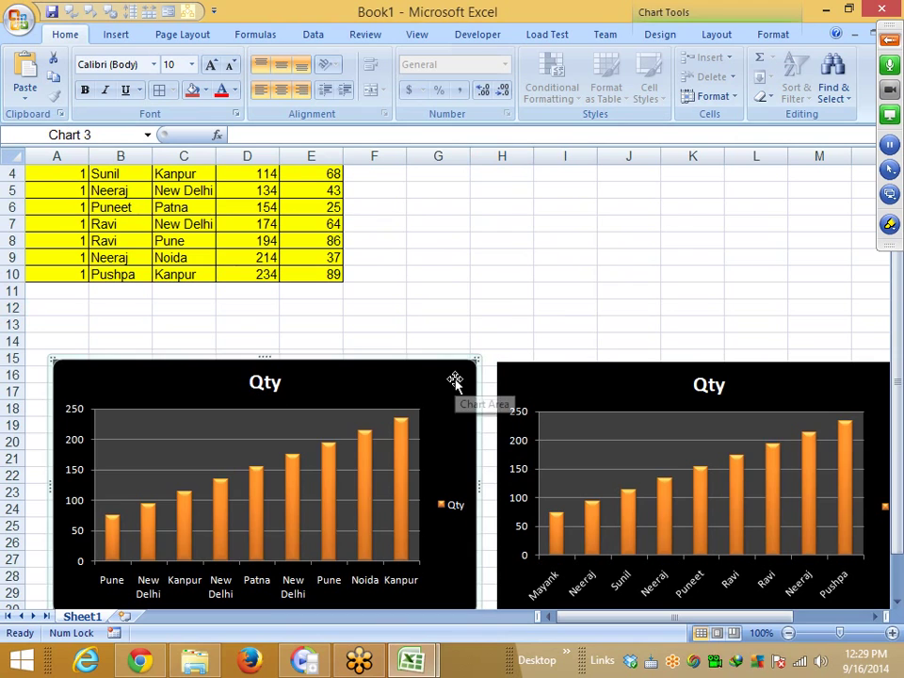
key("Delete")
left_click(554, 388)
key("Delete")
left_click(462, 316)
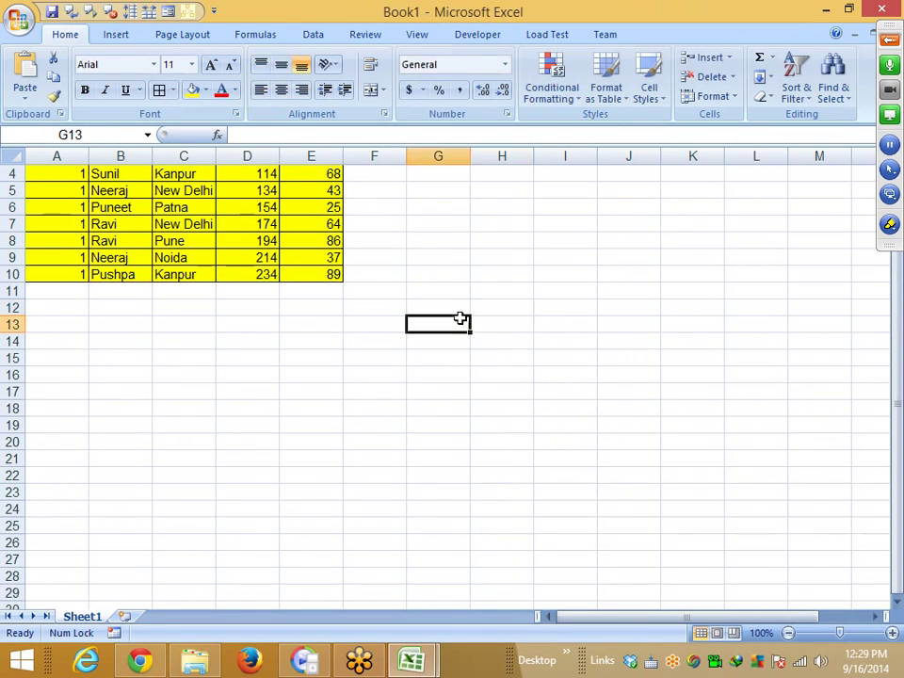
scroll(461, 319, "up", 1)
left_click(339, 243)
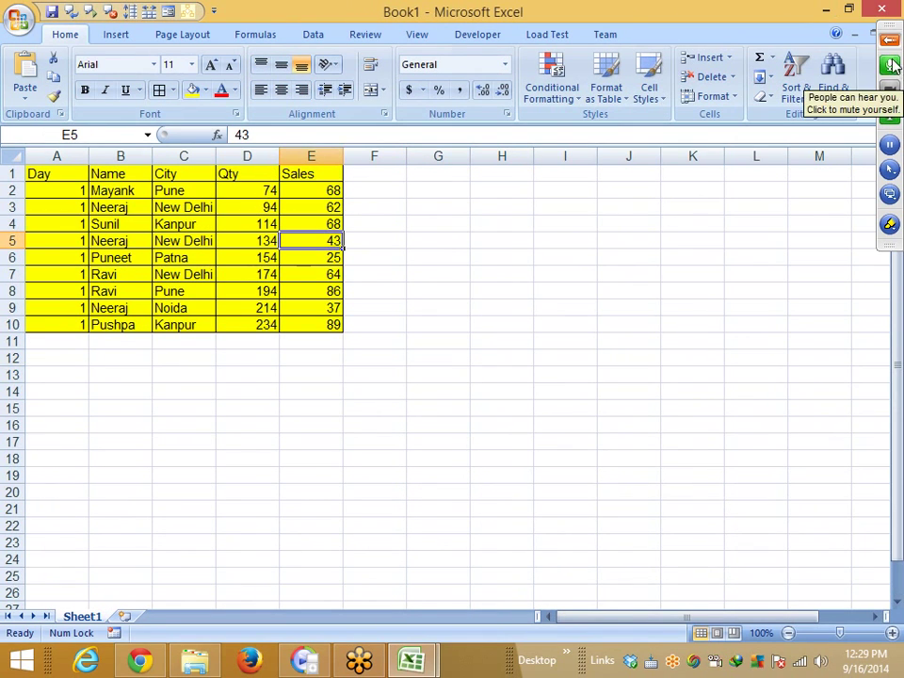
Expand the GoToMeeting control panel to check the attendees, and collapse it again.
left_click(888, 40)
left_click(383, 274)
left_click(293, 240)
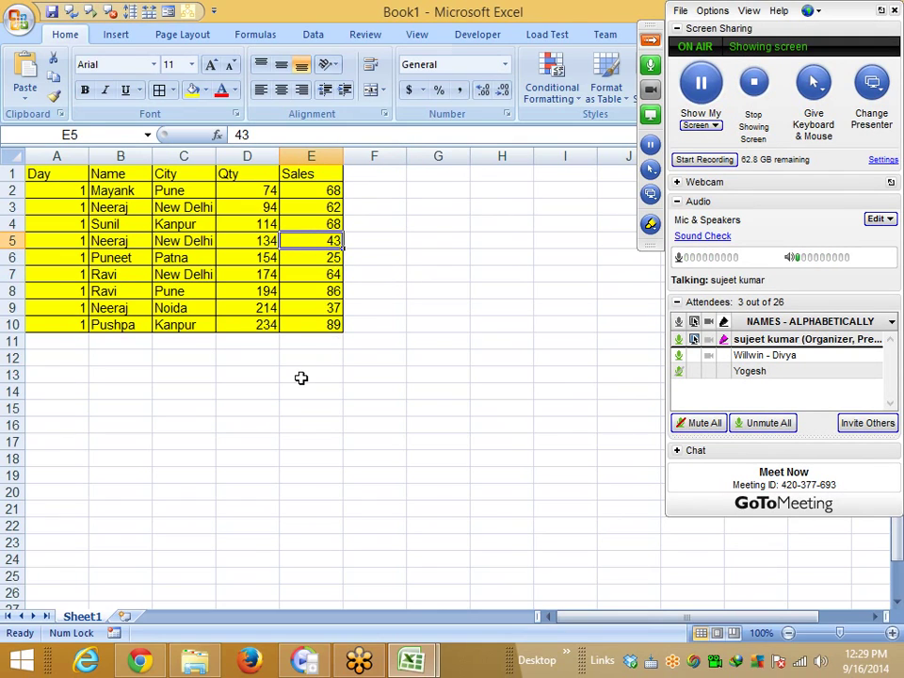
left_click(650, 40)
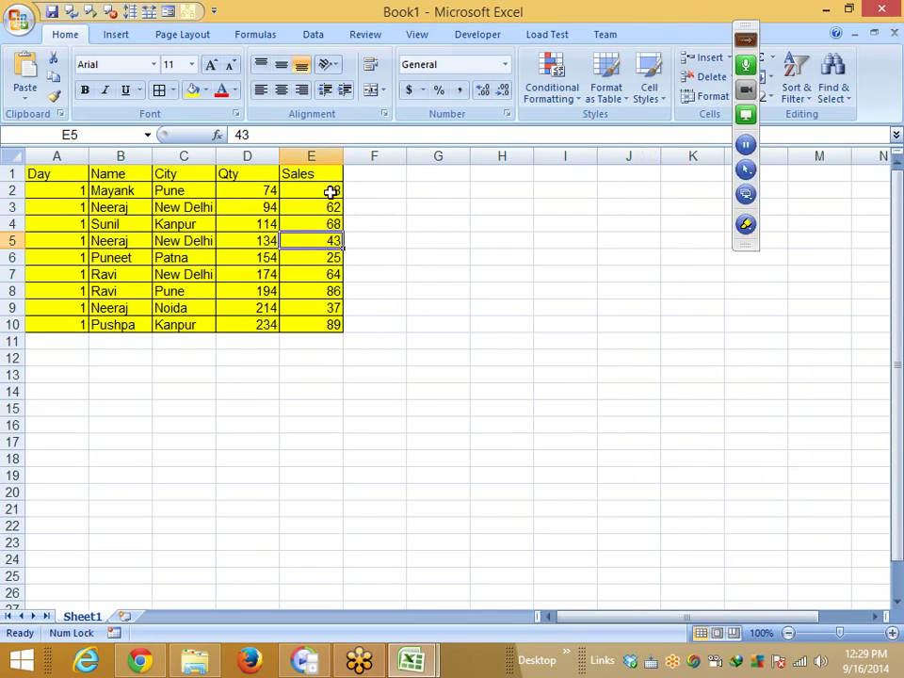
Insert a blank row above the header row of the sales table.
left_click(14, 173)
key("ctrl+shift+plus")
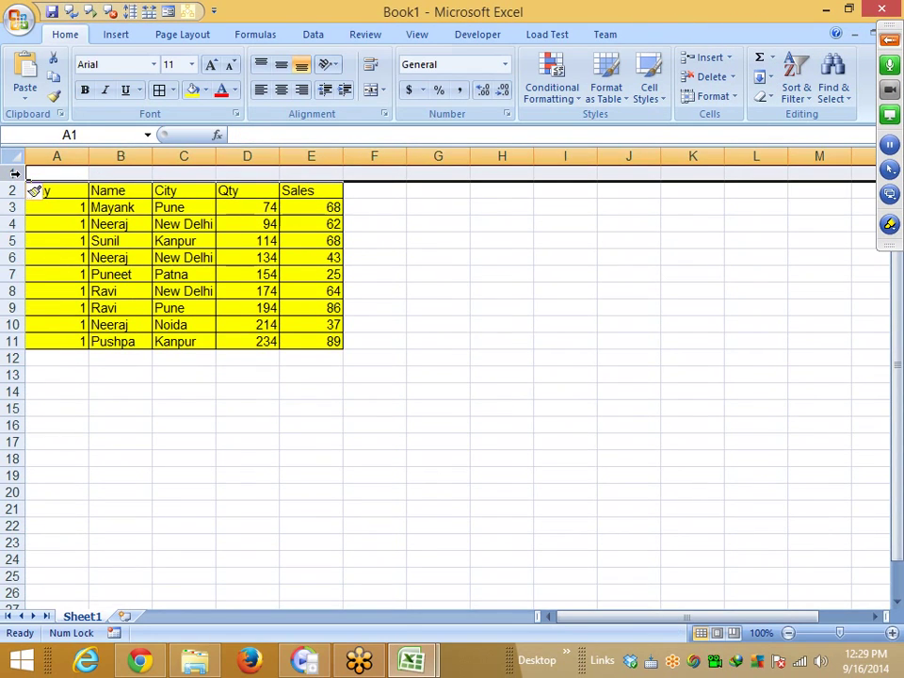
Add a comment to the Sales header in E2, replacing the default author name with "This is a Final Sales".
left_click(314, 192)
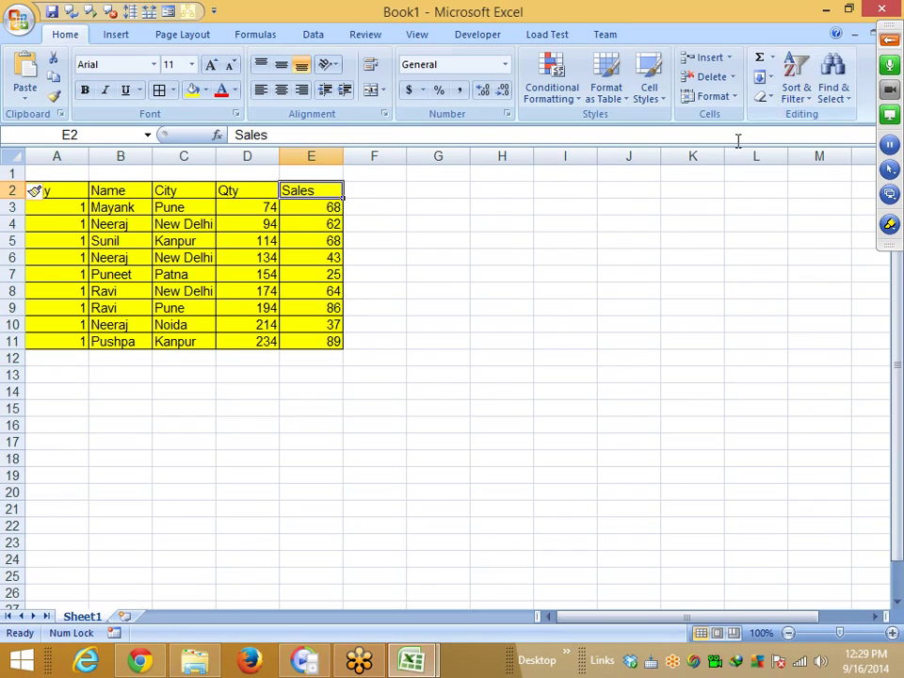
right_click(329, 196)
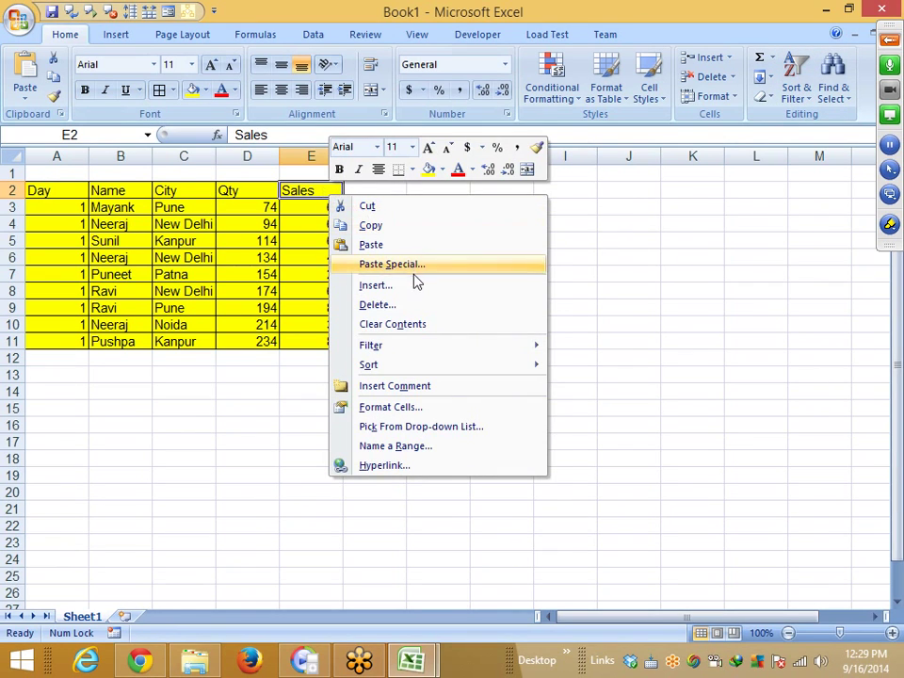
left_click(417, 394)
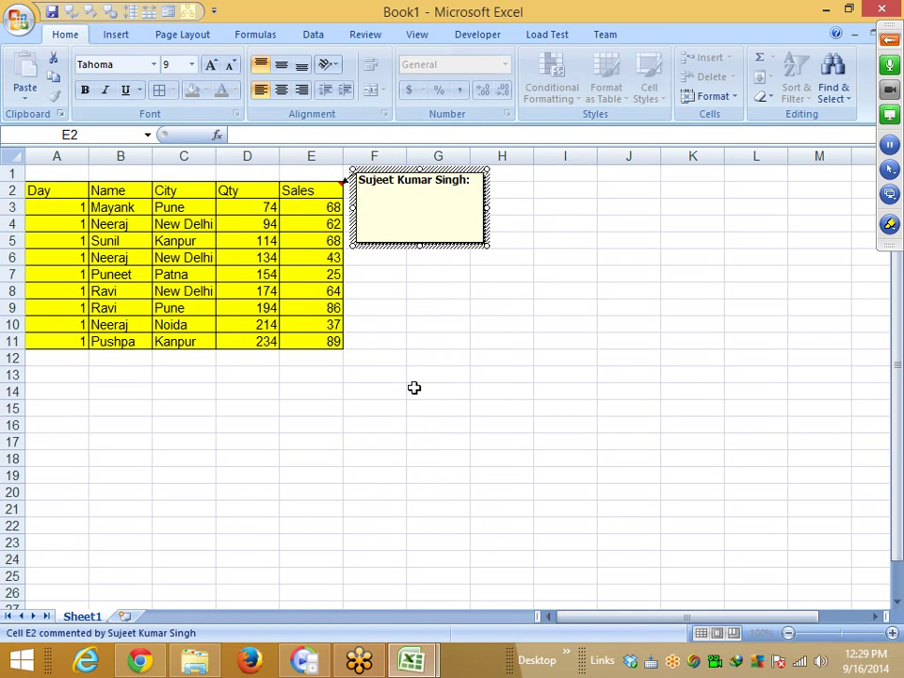
key("BackSpace")
key("BackSpace")
key("BackSpace")
key("BackSpace")
key("BackSpace")
key("BackSpace")
key("BackSpace")
key("BackSpace")
key("BackSpace")
key("BackSpace")
key("BackSpace")
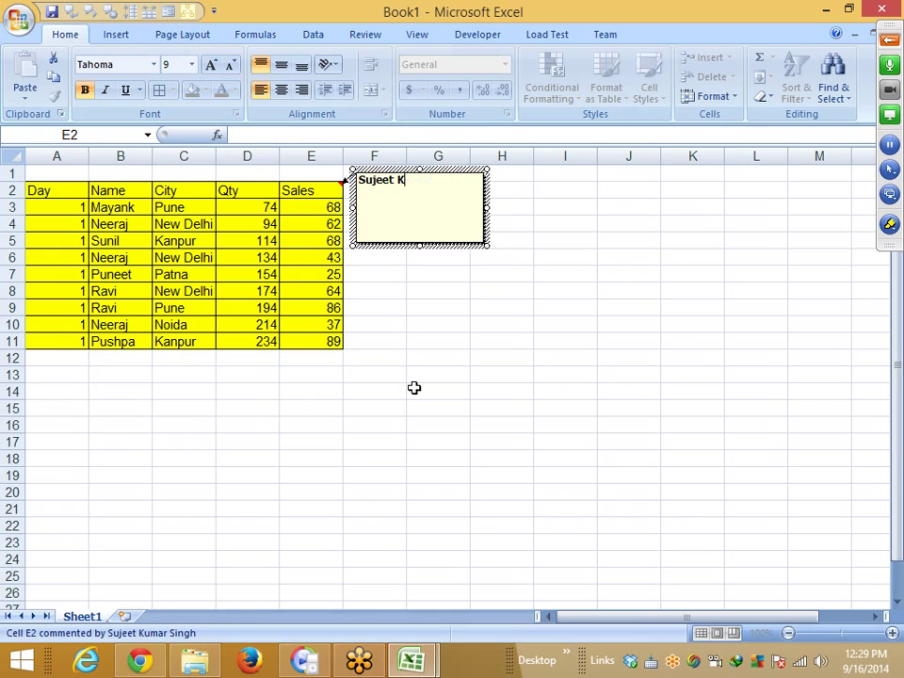
key("BackSpace")
key("BackSpace")
key("BackSpace")
key("BackSpace")
key("BackSpace")
key("BackSpace")
key("BackSpace")
key("BackSpace")
type("This is a Final Sales")
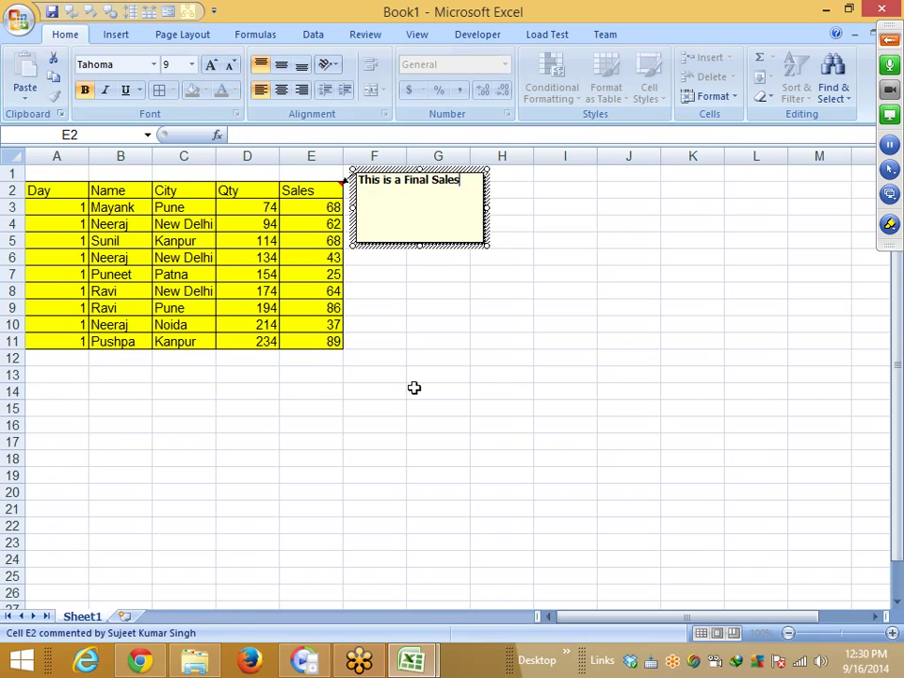
left_click(414, 388)
left_click(497, 308)
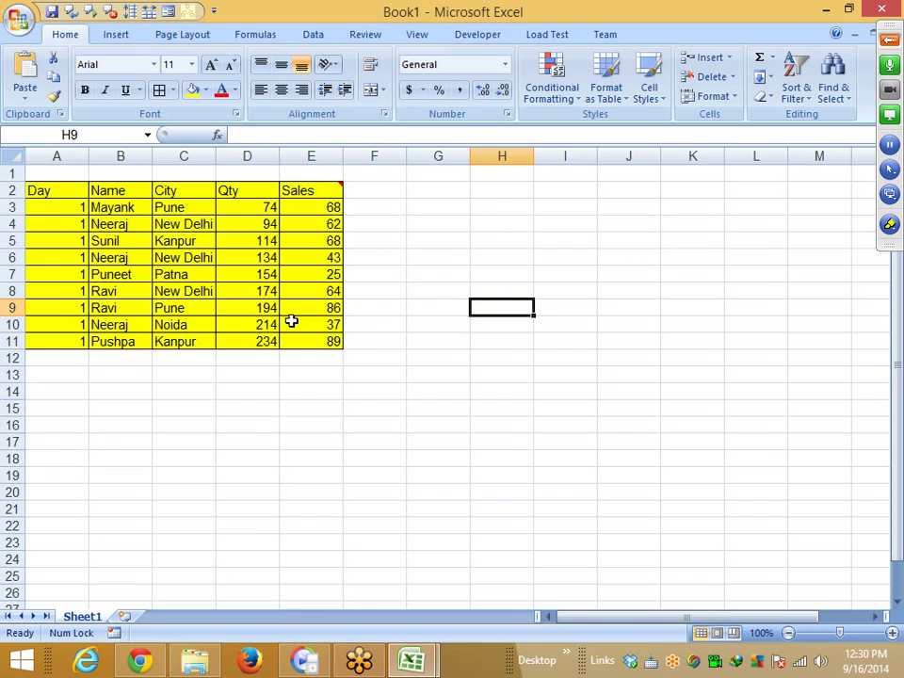
Check how the comment on the Sales header in E2 displays when the cell is selected and when it is pointed at.
mouse_move(314, 192)
key("Left")
key("Left")
key("Up")
key("Up")
key("Up")
key("Up")
key("Up")
key("Up")
key("Up")
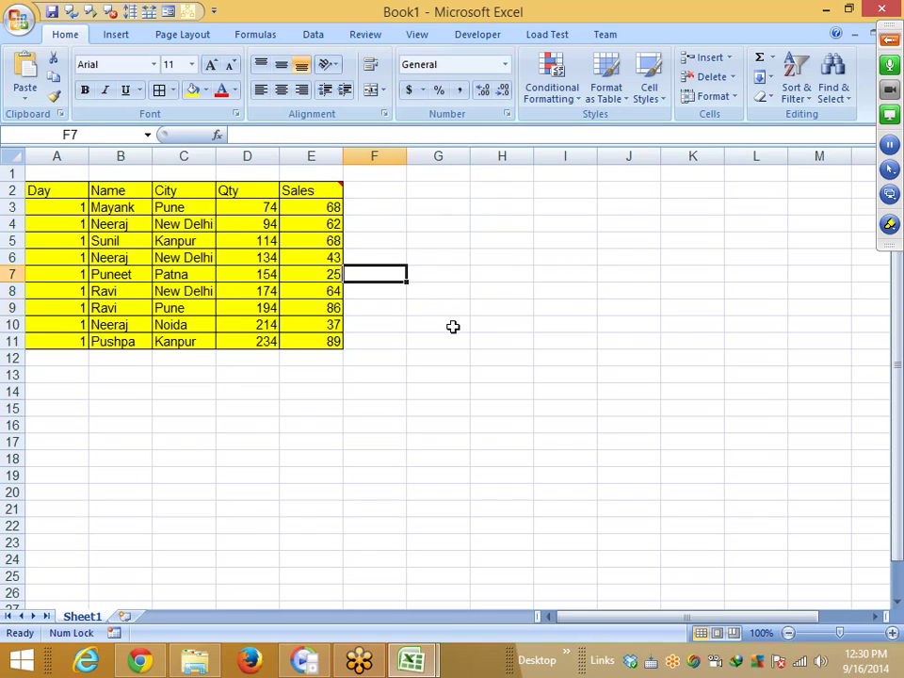
key("Left")
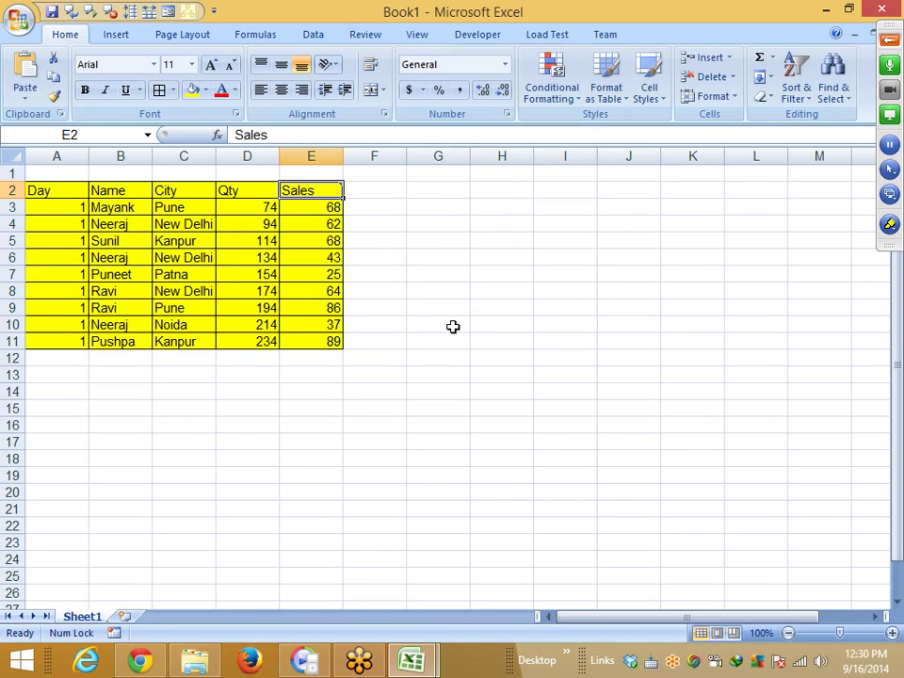
key("Right")
key("Right")
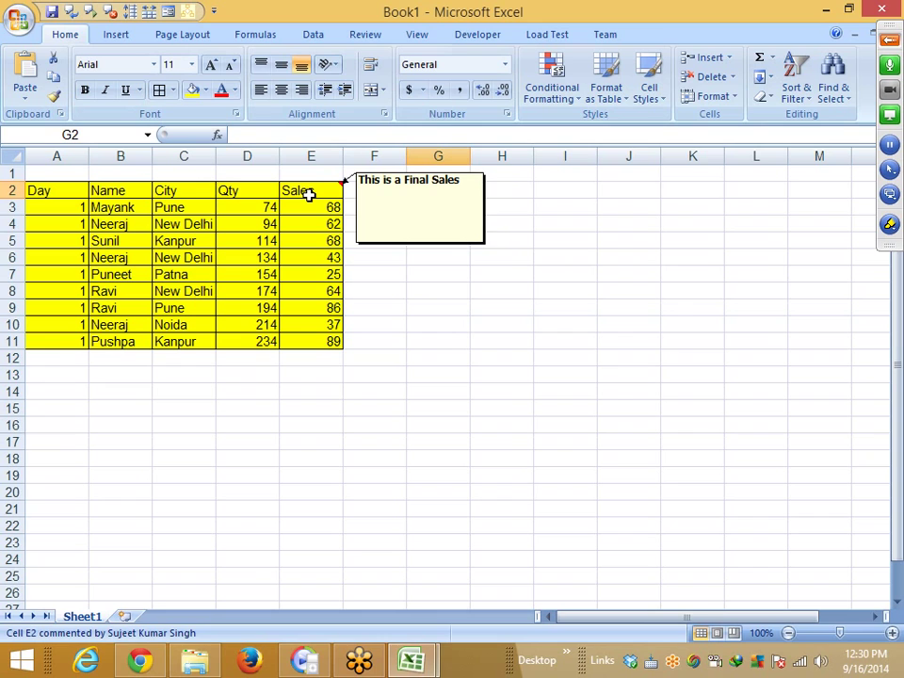
left_click(656, 288)
Copy the Sales header in E2 and paste only its comment into I3.
left_click(889, 39)
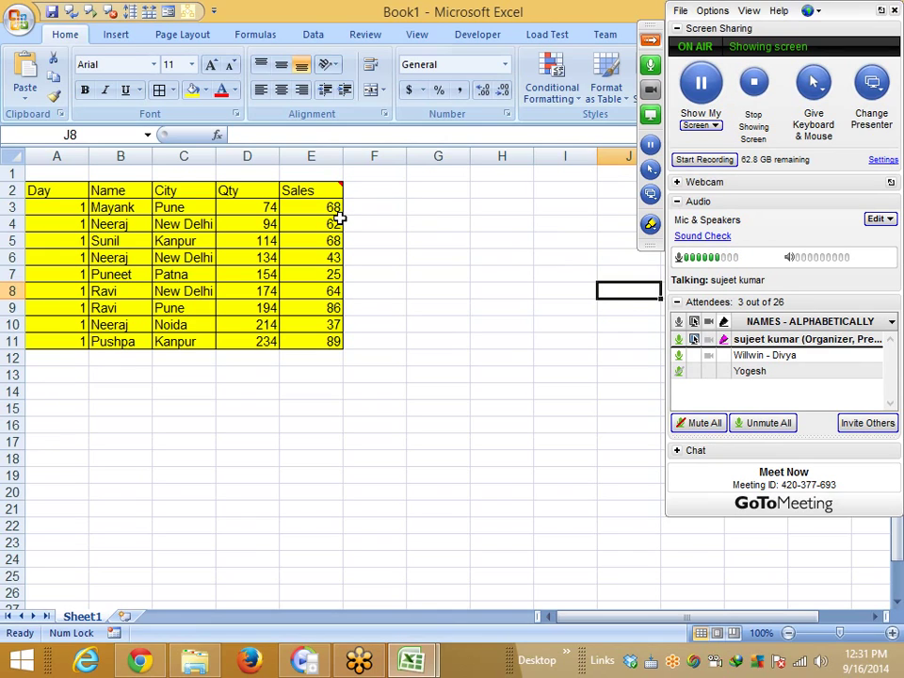
left_click(325, 193)
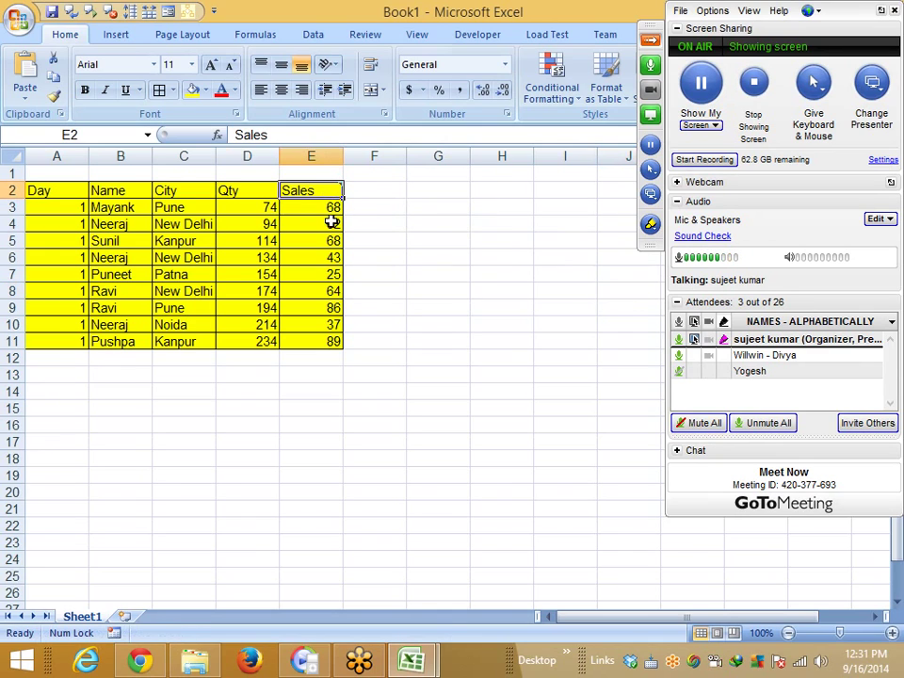
key("ctrl+c")
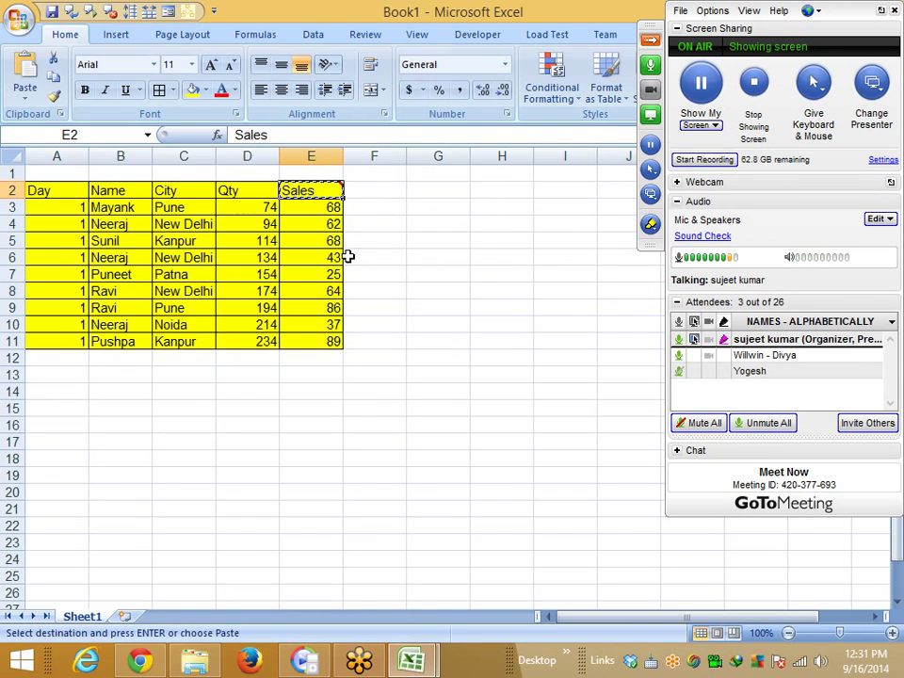
left_click(548, 203)
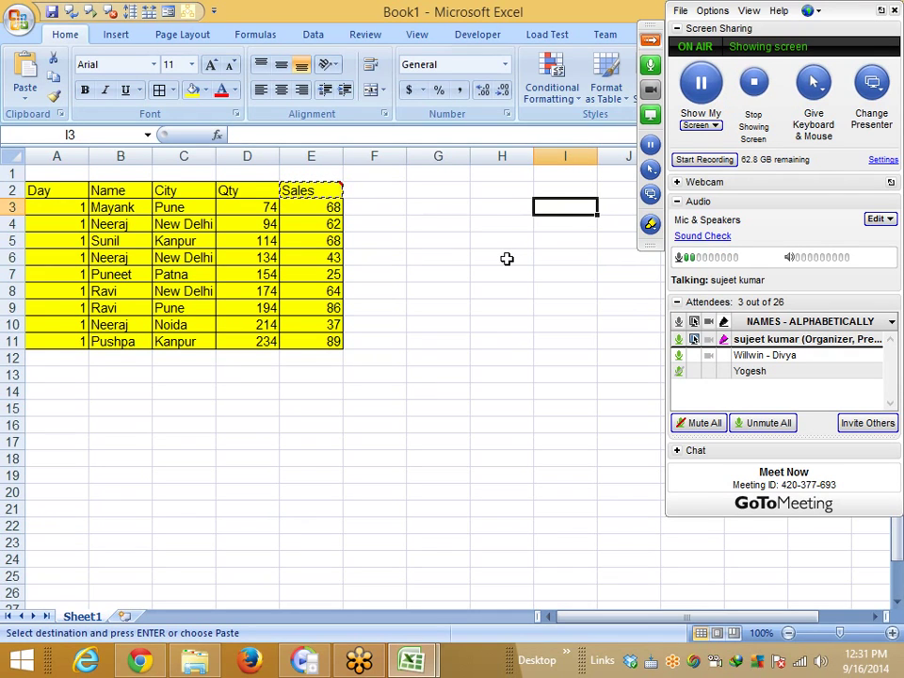
right_click(551, 208)
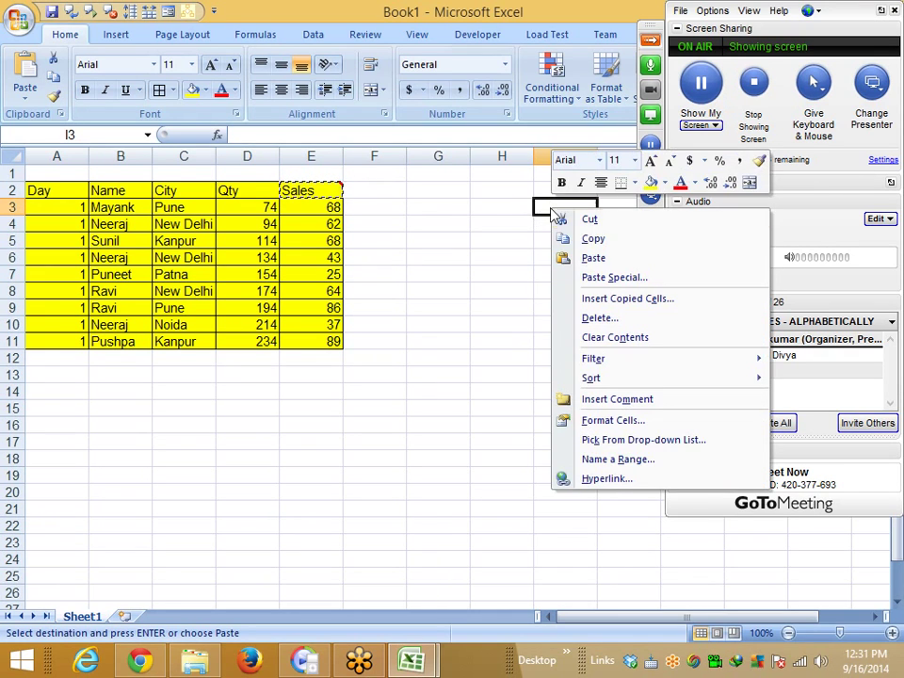
left_click(594, 278)
left_click_drag(535, 139, 483, 120)
left_click(447, 220)
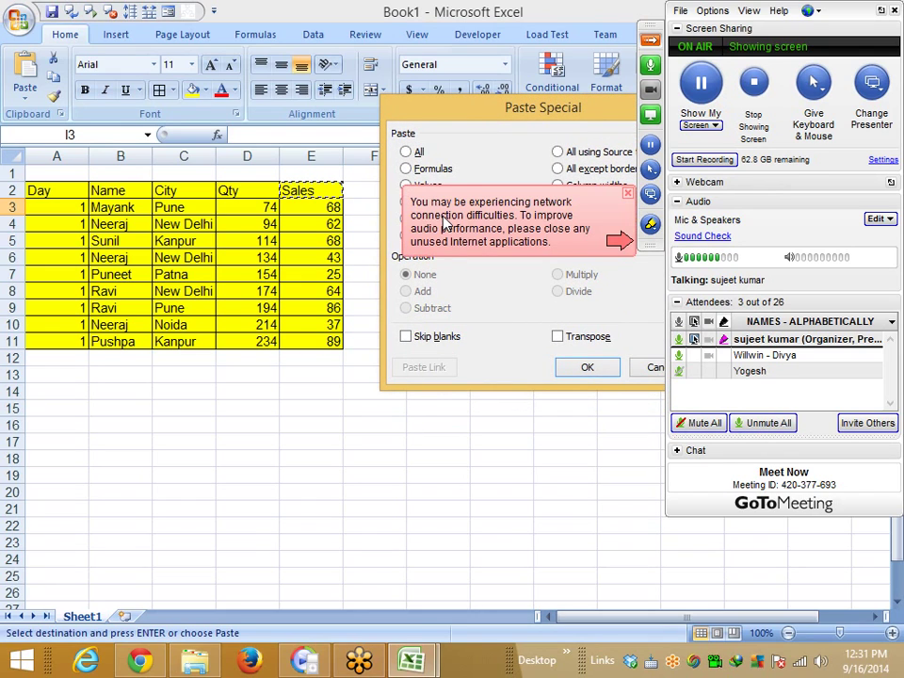
left_click(627, 193)
left_click(594, 366)
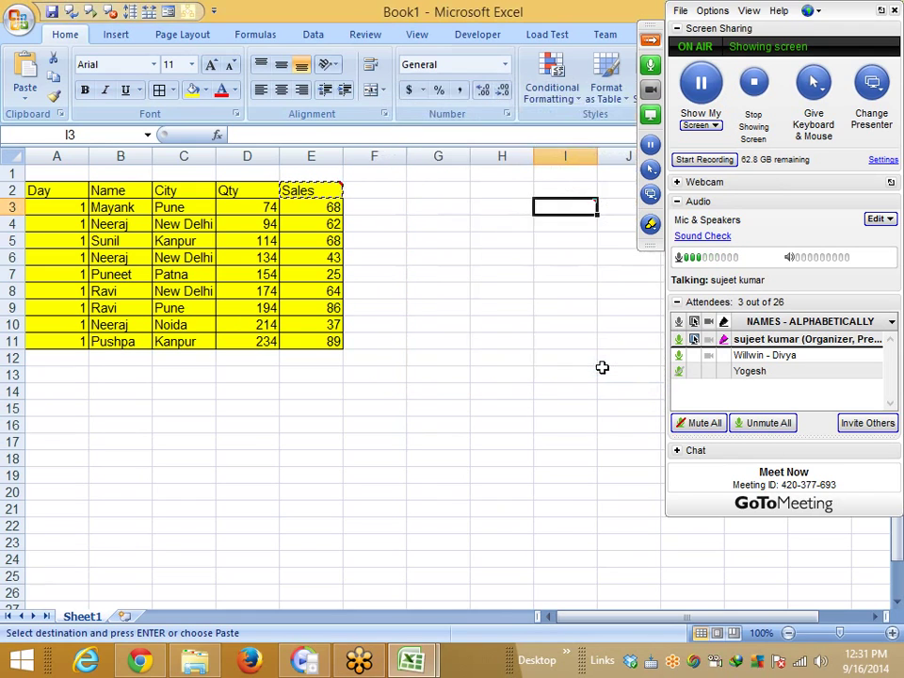
Check the comment pasted on cell I3.
left_click(581, 338)
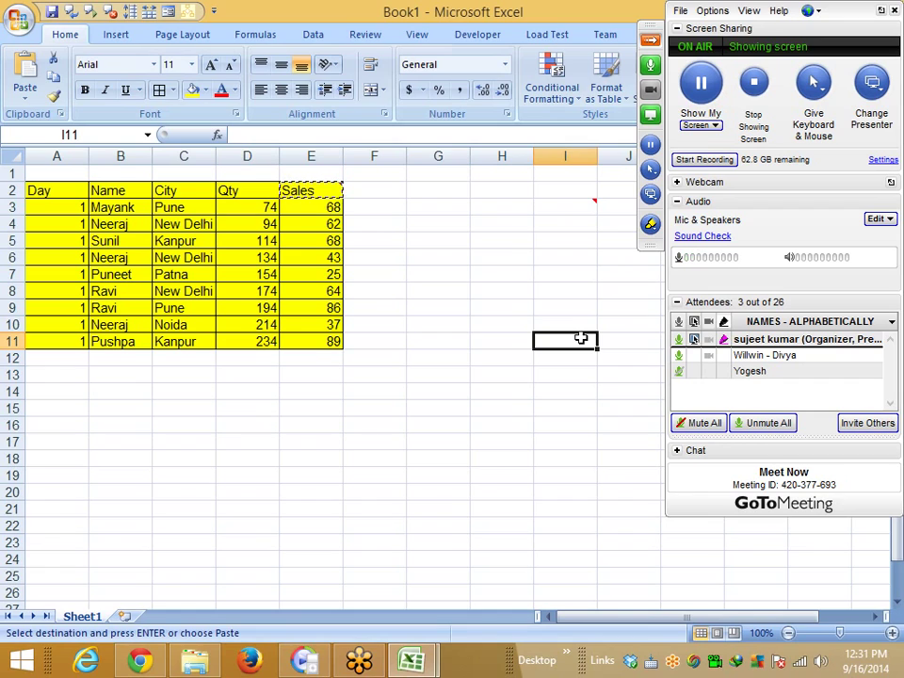
mouse_move(584, 206)
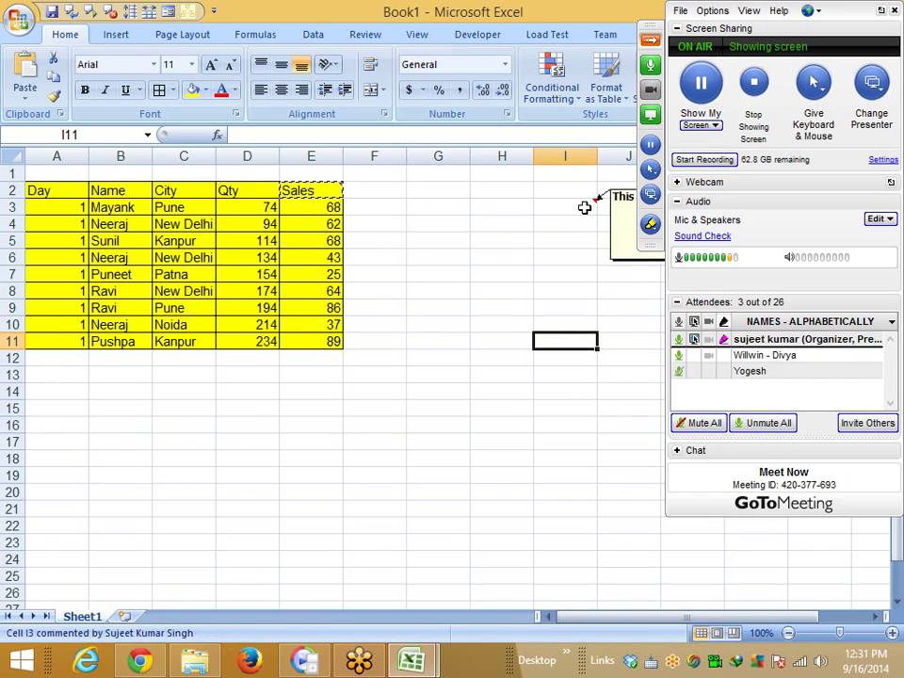
left_click(583, 240)
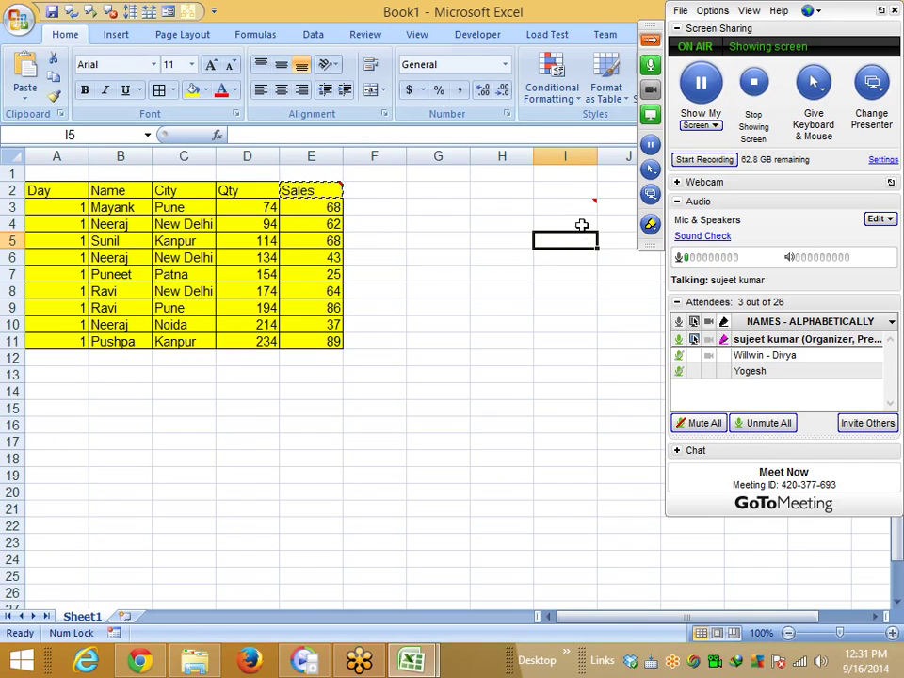
left_click(570, 188)
Copy the sales table A2:E11 and select B16 as the paste destination.
left_click_drag(33, 189, 310, 343)
key("ctrl+c")
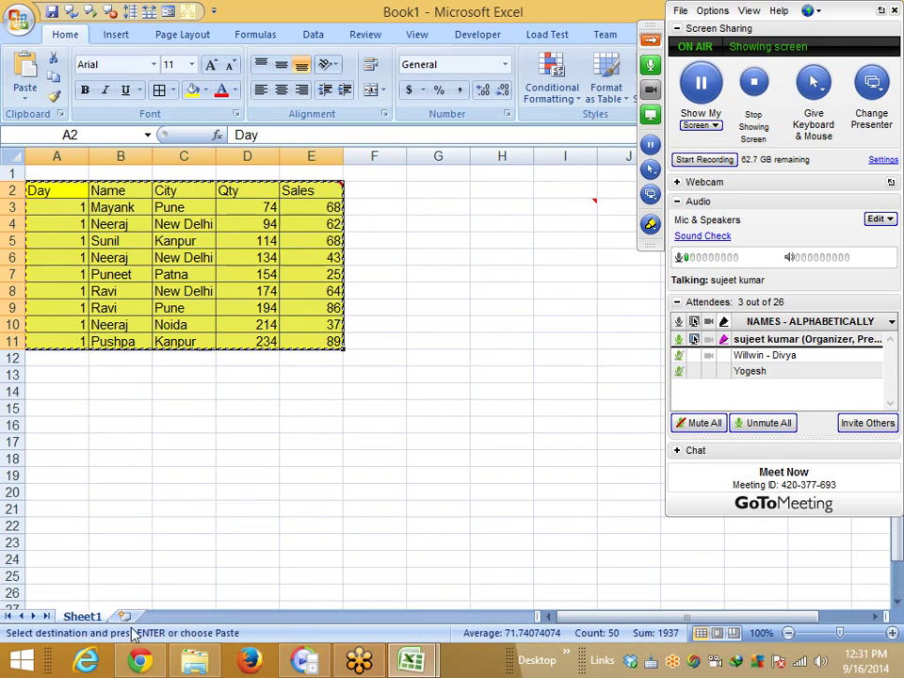
left_click(107, 472)
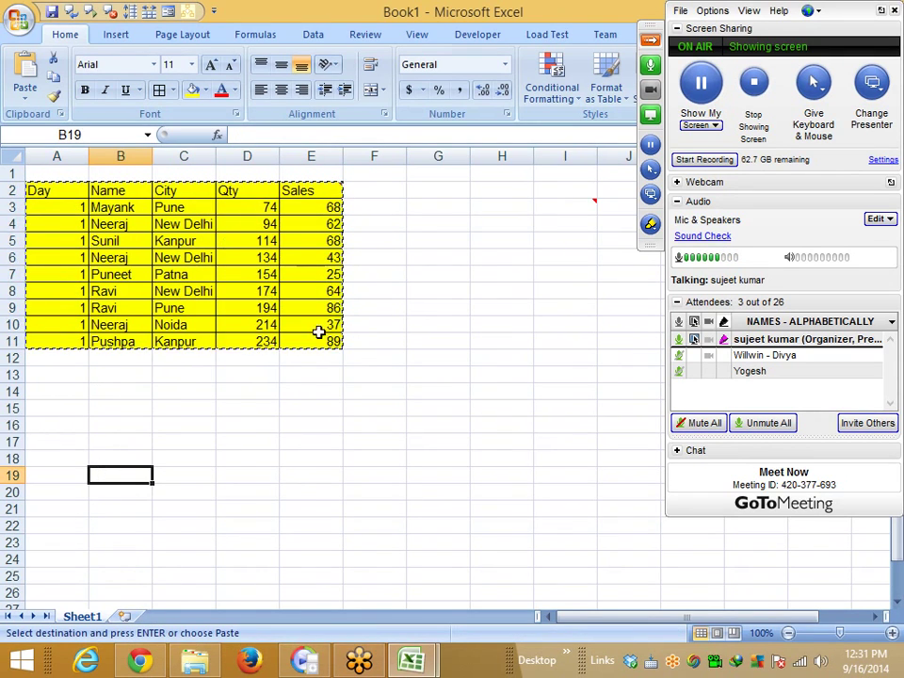
left_click(125, 427)
right_click(137, 430)
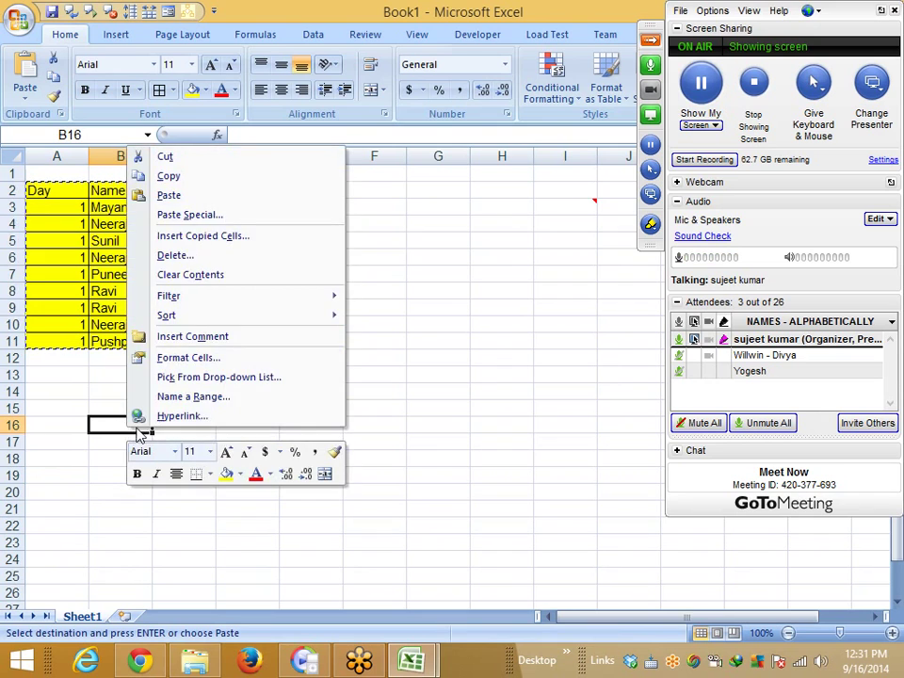
left_click(188, 215)
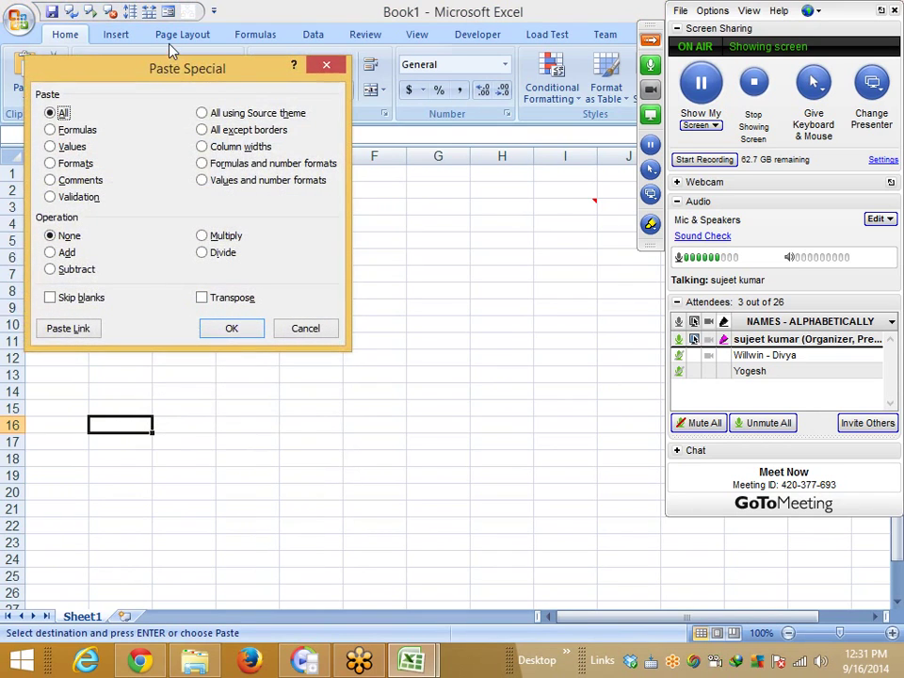
left_click_drag(174, 75, 256, 96)
left_click(284, 150)
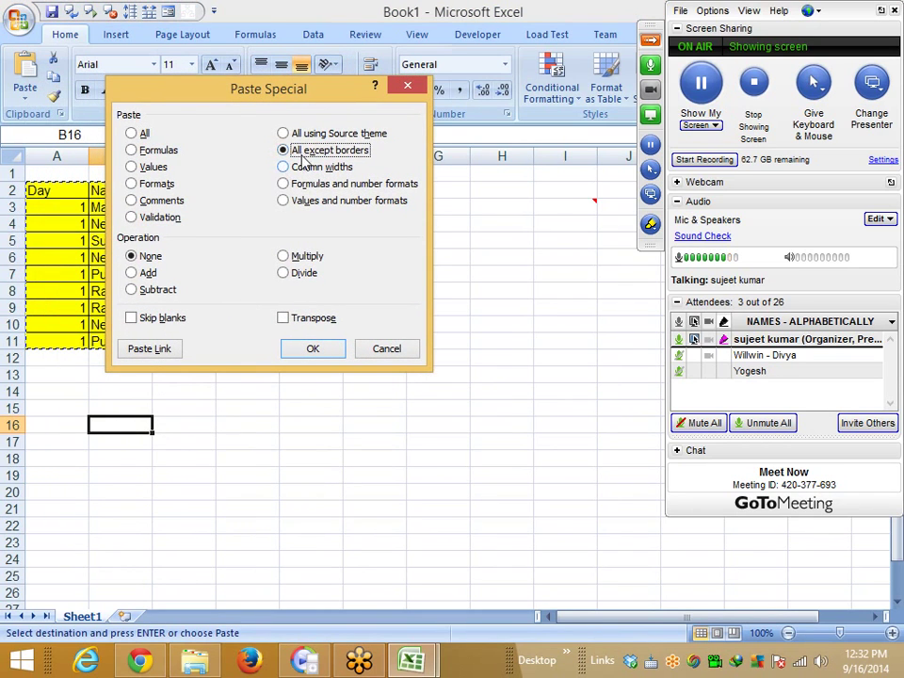
left_click(381, 350)
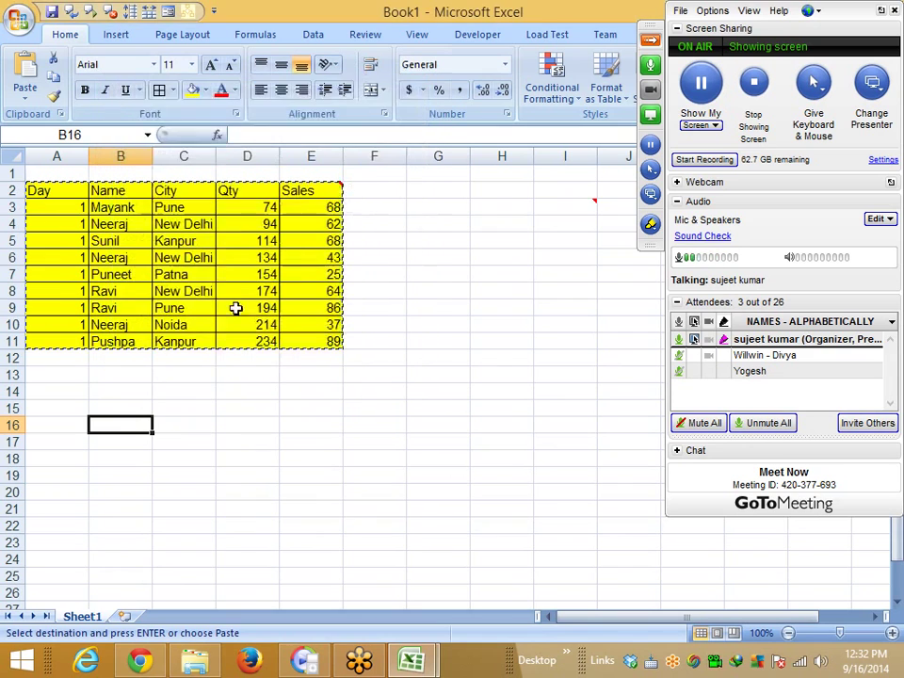
Paste the copied sales table without borders at B16, and undo the paste.
left_click(26, 99)
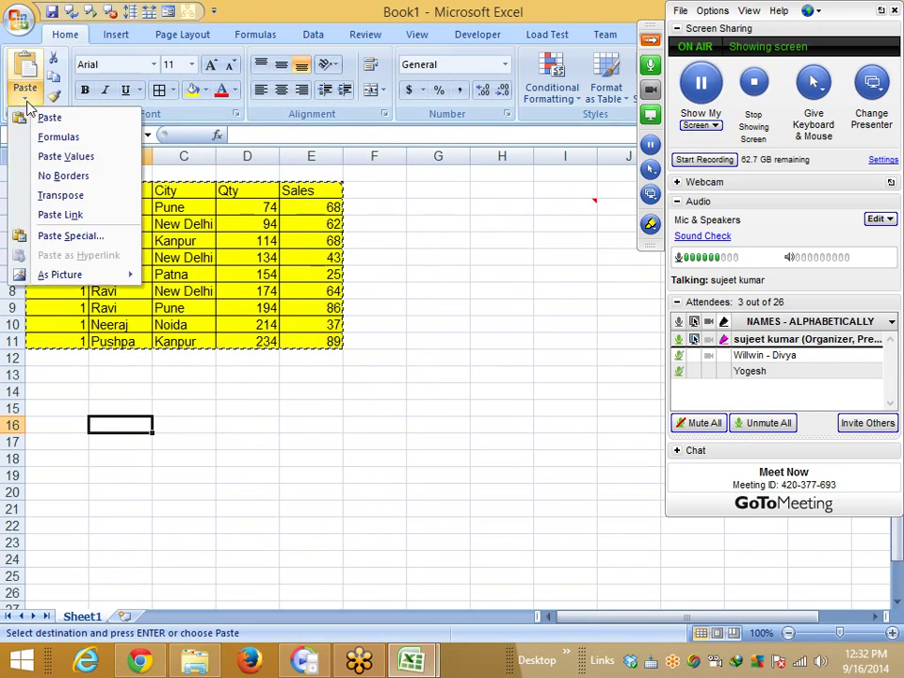
left_click(41, 177)
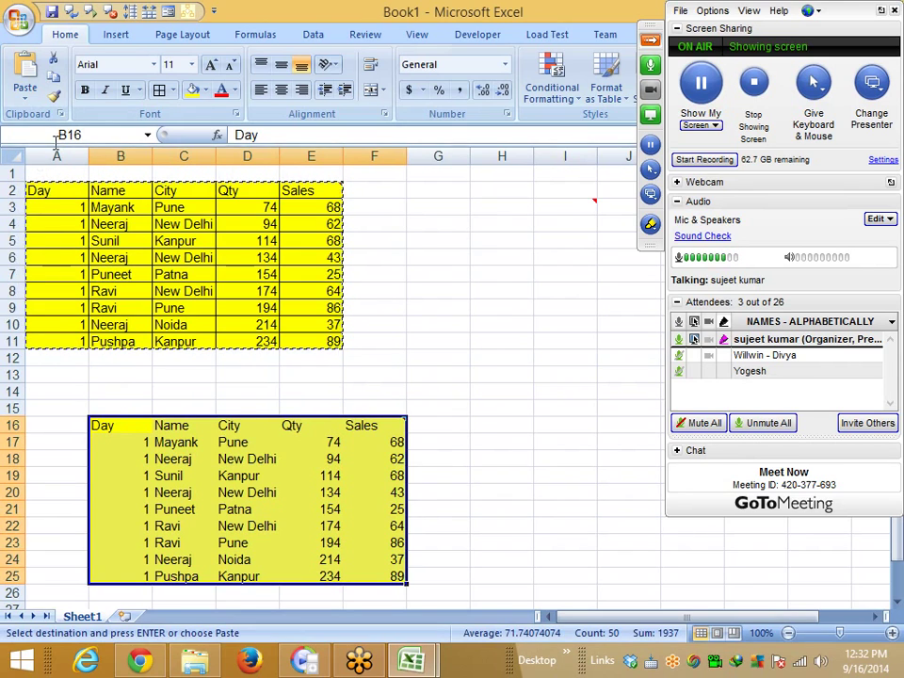
left_click(185, 373)
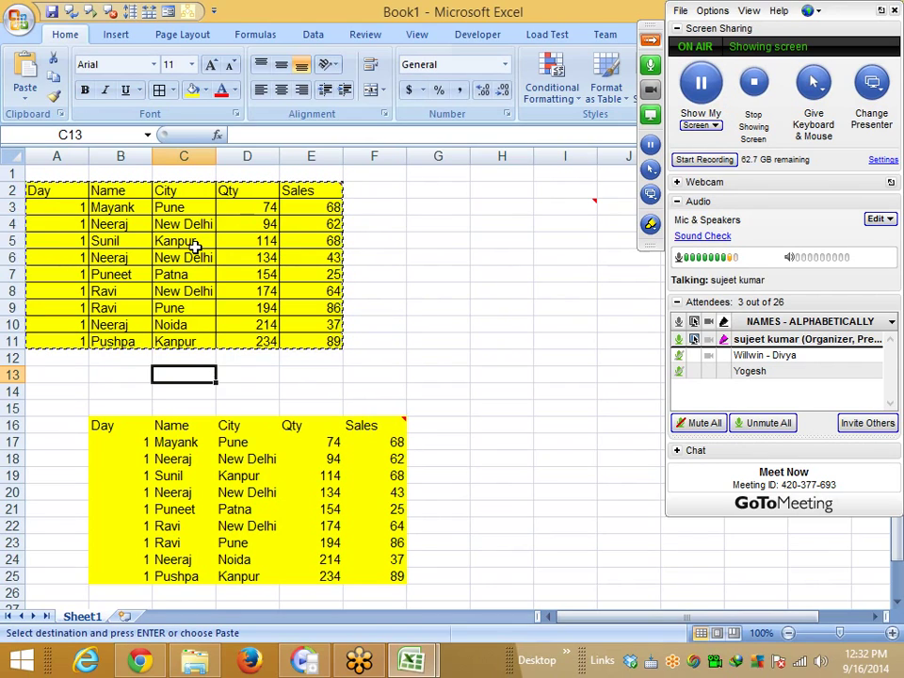
key("ctrl+z")
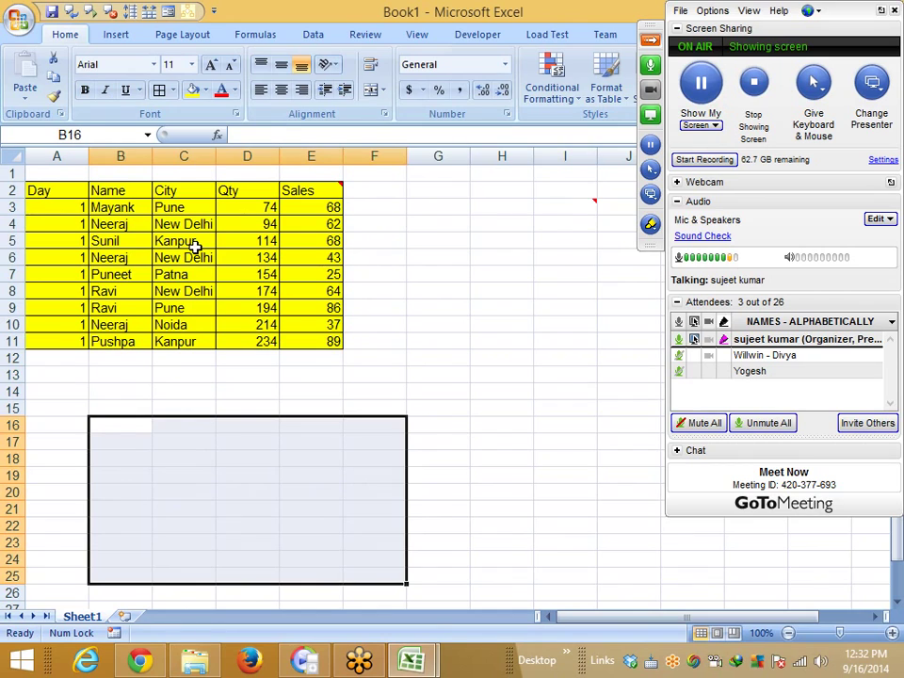
left_click(196, 243)
left_click_drag(66, 158, 285, 200)
left_click(255, 240)
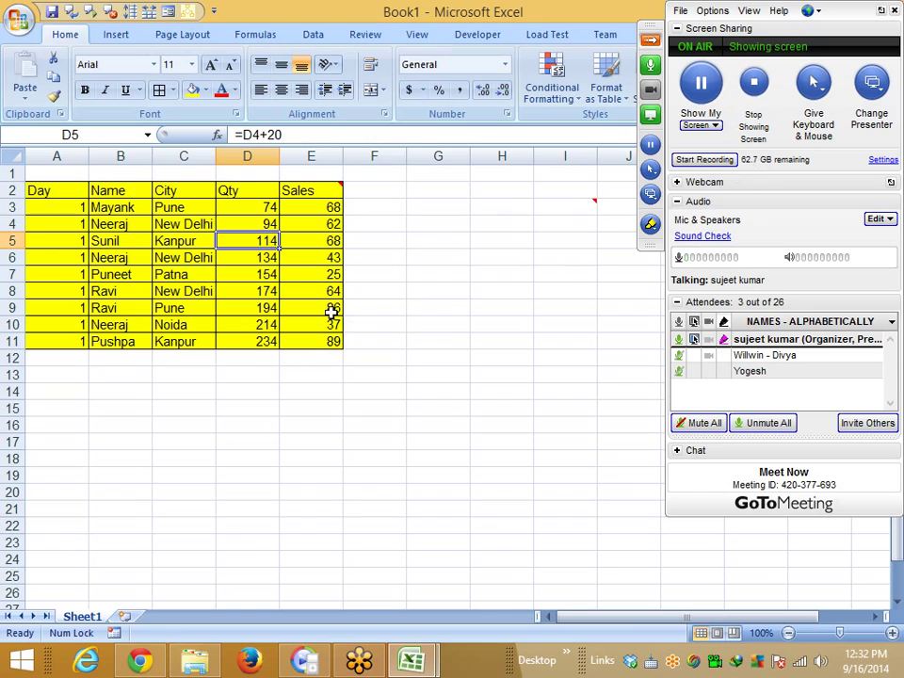
left_click(260, 224)
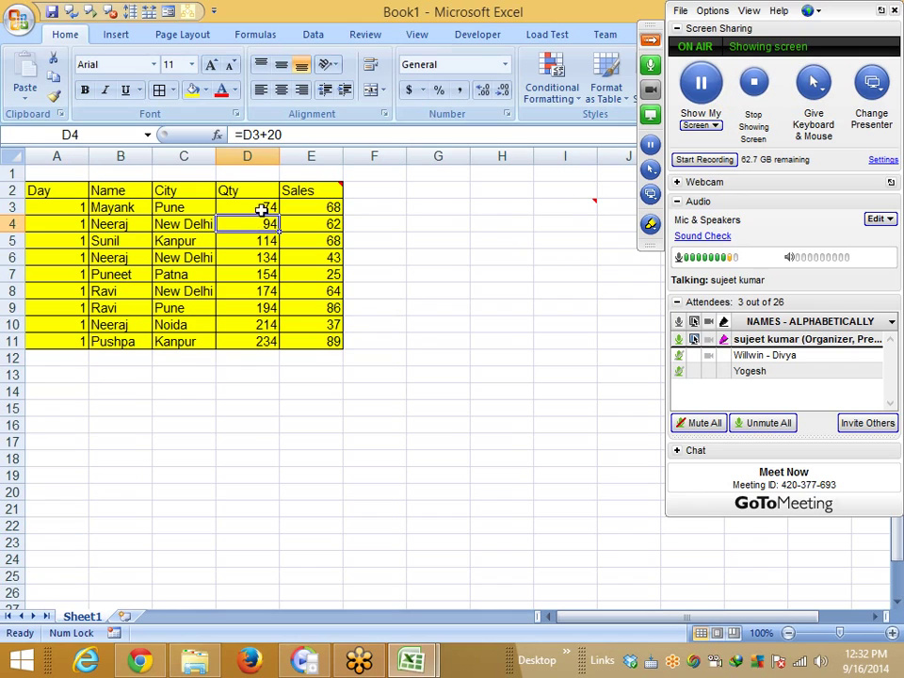
Autofit columns A to E of the sales table to their contents, and narrow column A slightly.
left_click_drag(280, 160, 242, 160)
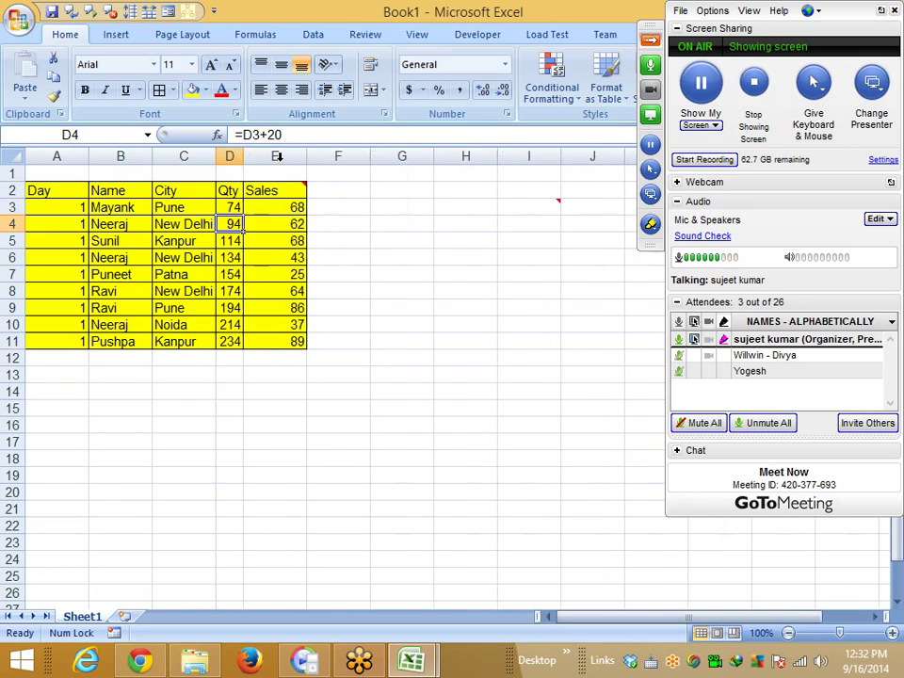
left_click(55, 157)
left_click_drag(55, 157, 303, 157)
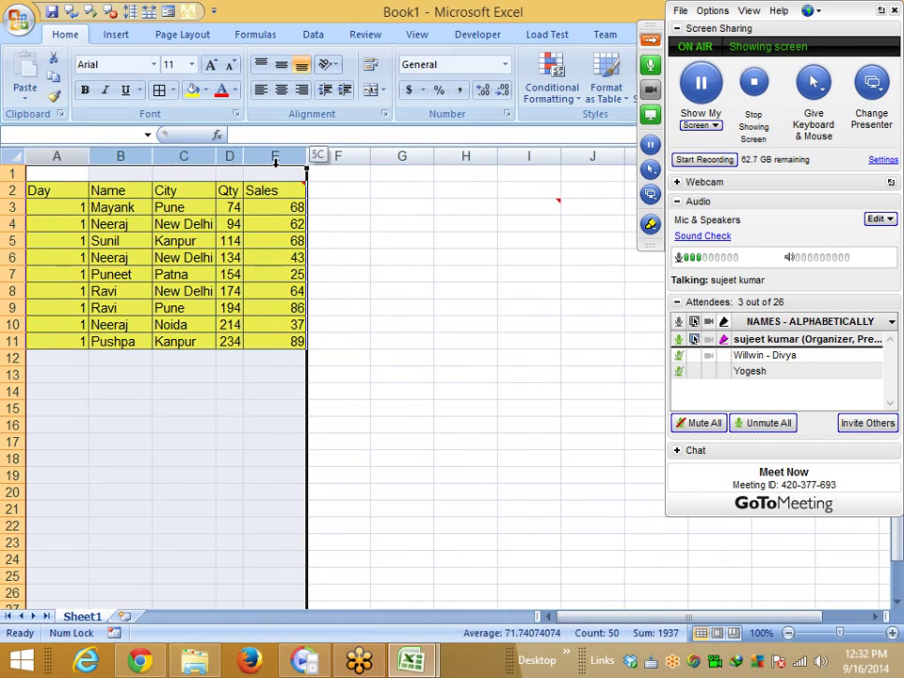
double_click(305, 158)
left_click(264, 356)
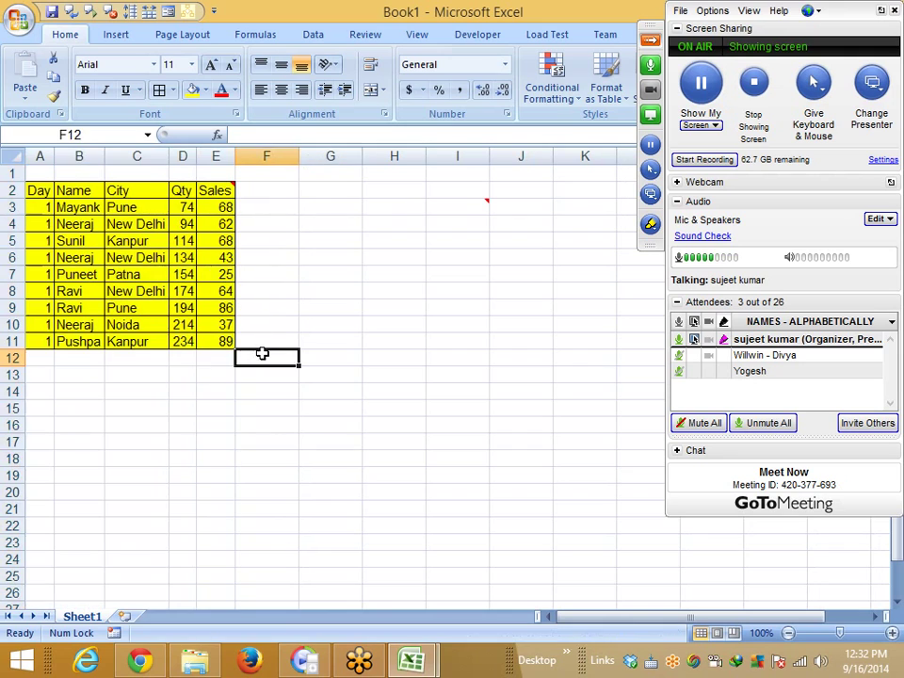
left_click_drag(54, 160, 53, 160)
left_click(60, 239)
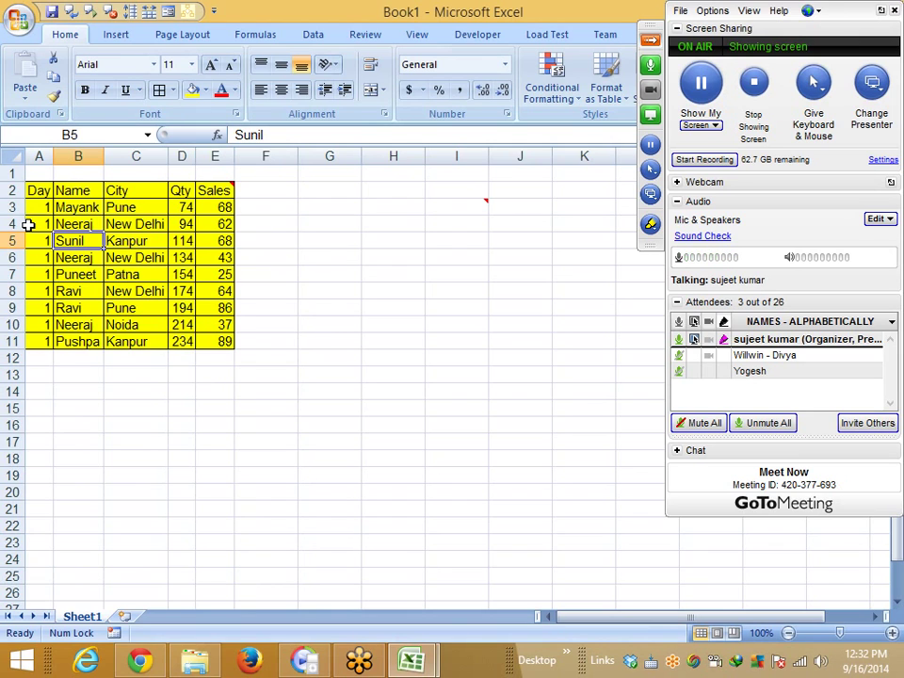
Add a new worksheet and copy the sales table A2:E11 from Sheet1 to A1 on Sheet2.
left_click(124, 616)
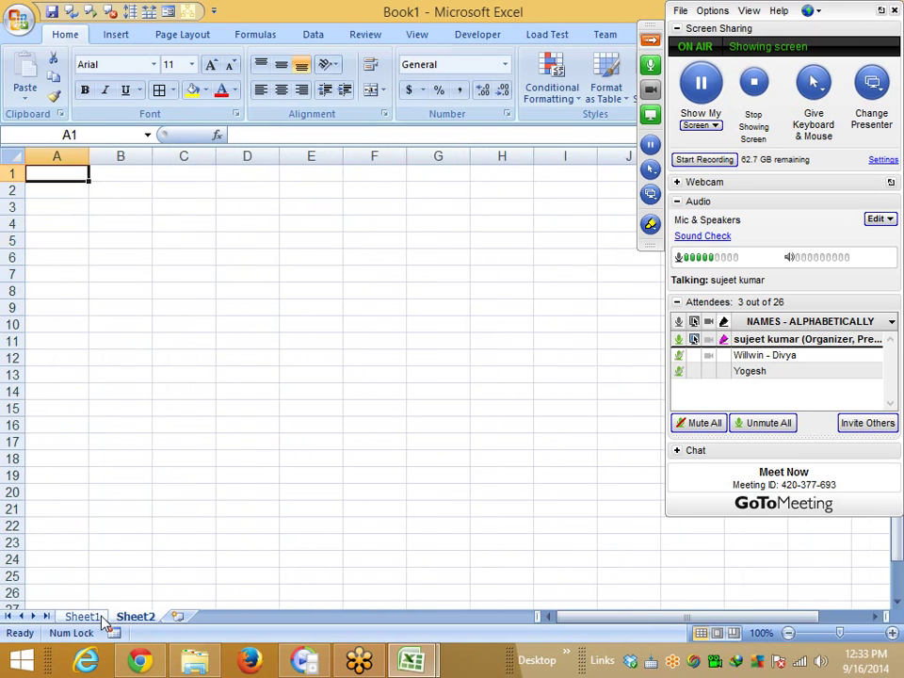
left_click(82, 618)
left_click_drag(39, 190, 202, 338)
key("ctrl+c")
left_click(134, 617)
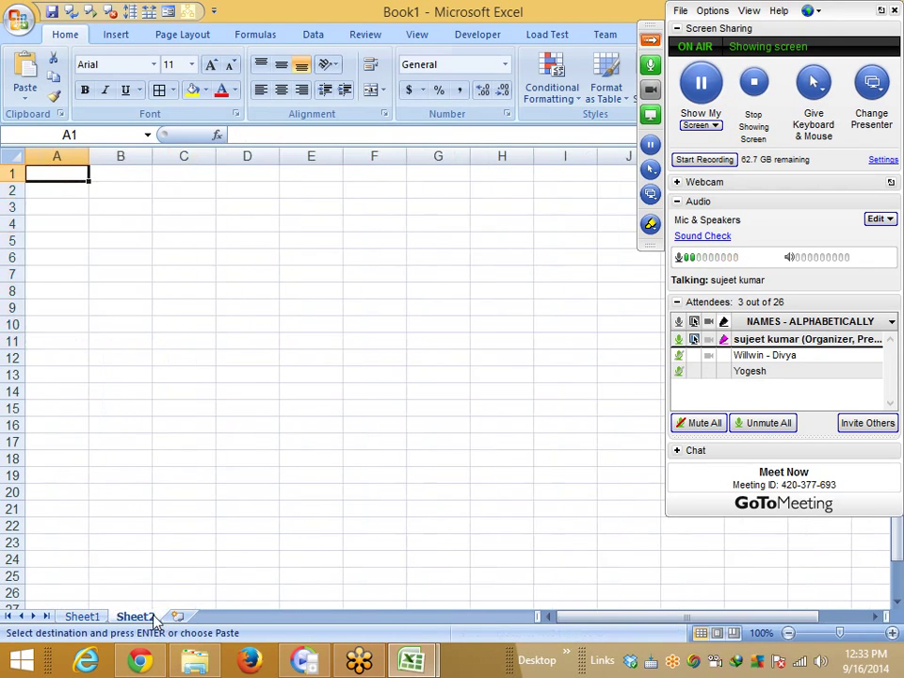
key("ctrl+v")
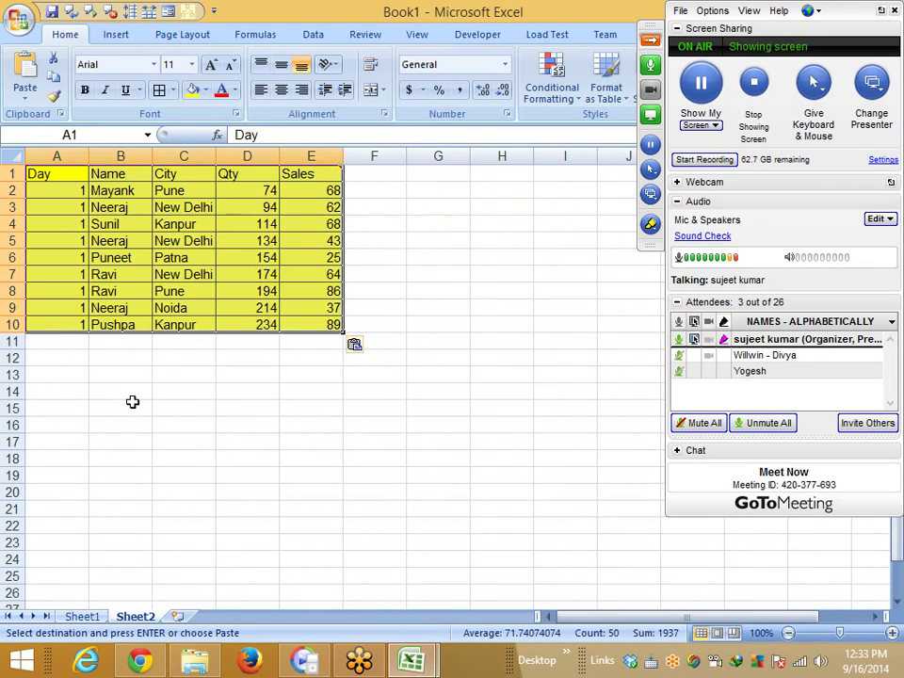
Compare the table on both sheets, and paste only the column widths of the copied Sheet1 range onto the Sheet2 table.
key("ctrl+Page_Up")
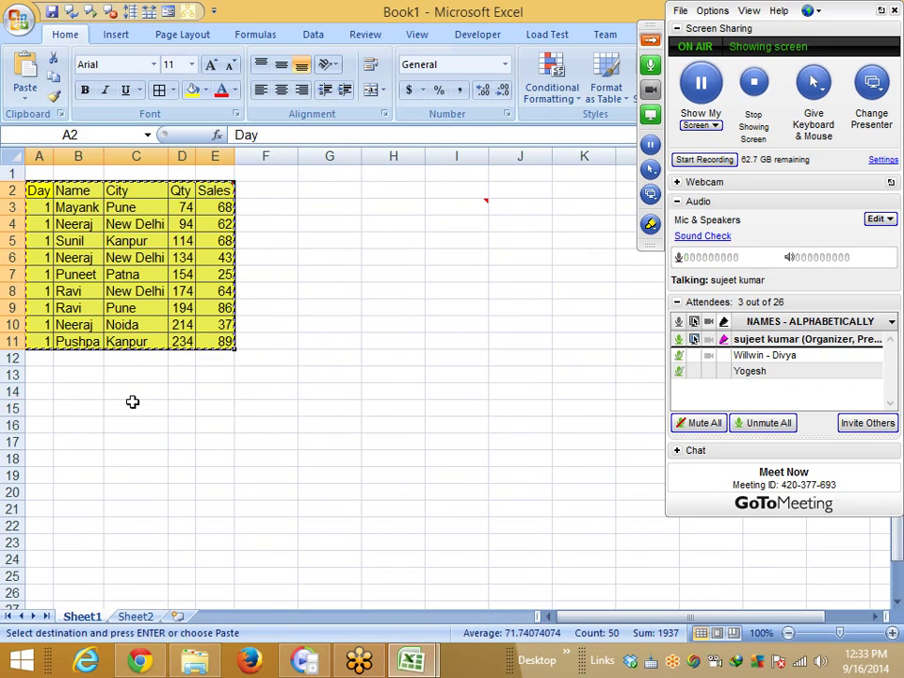
key("ctrl+Page_Down")
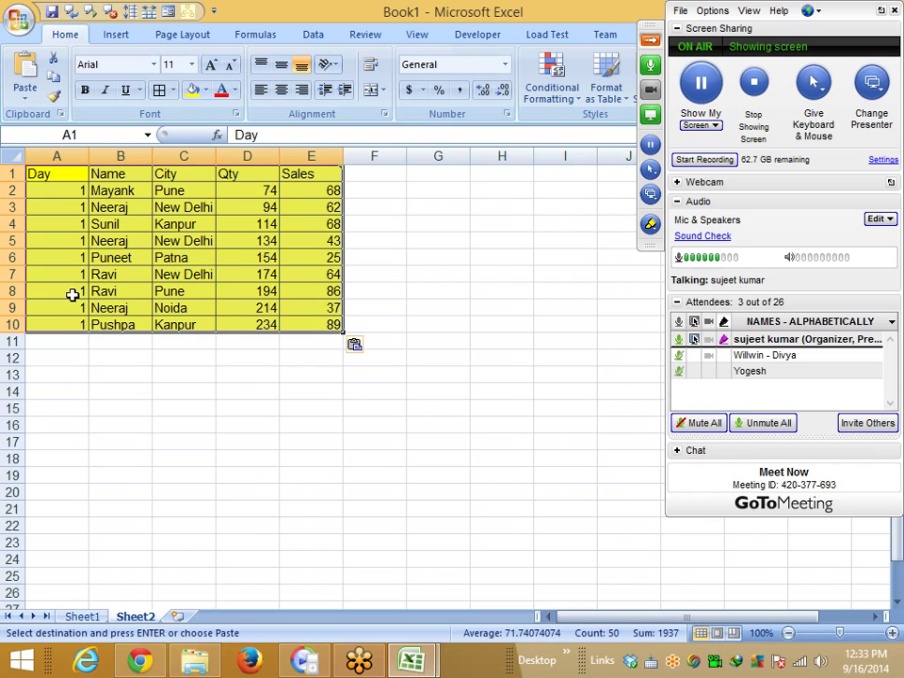
right_click(102, 245)
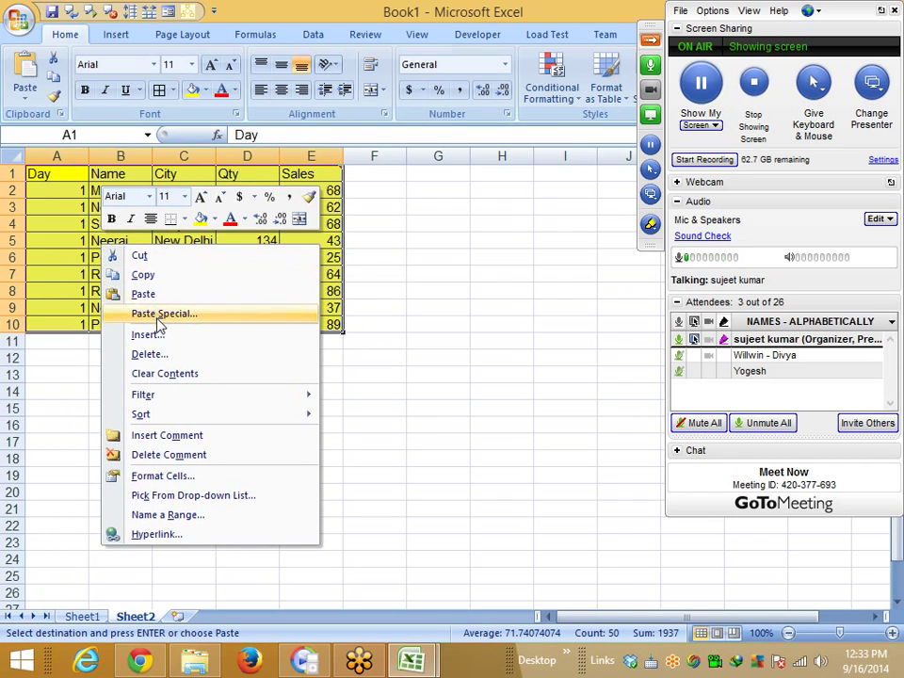
left_click(179, 315)
left_click(199, 250)
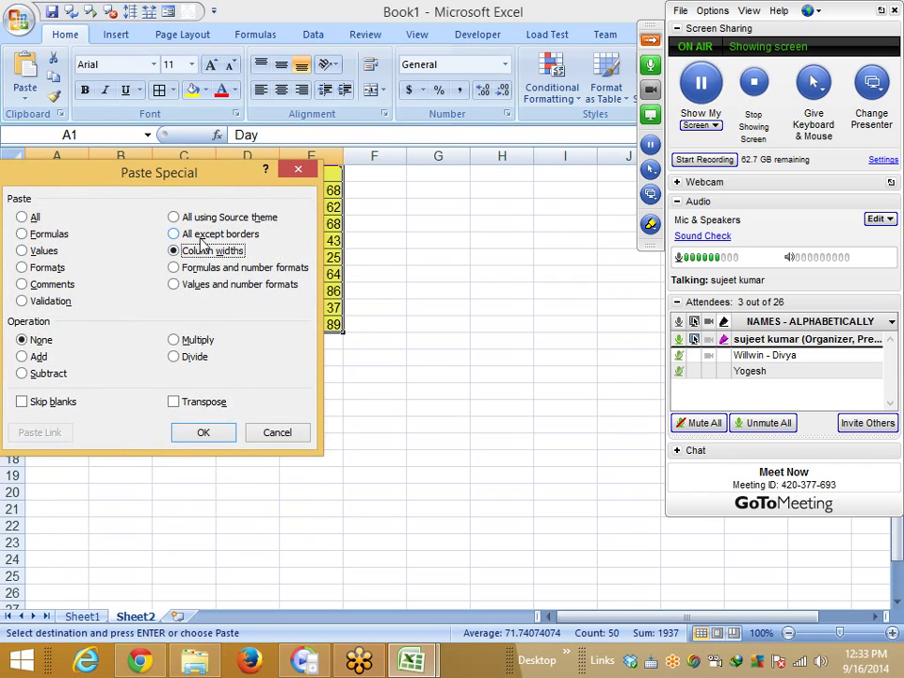
left_click_drag(200, 175, 389, 288)
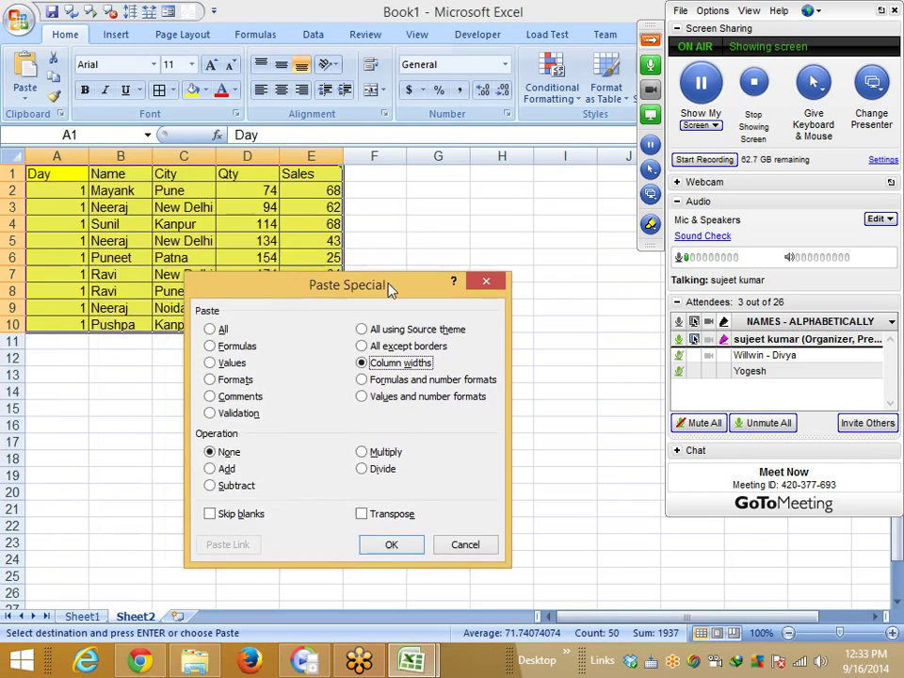
left_click(382, 548)
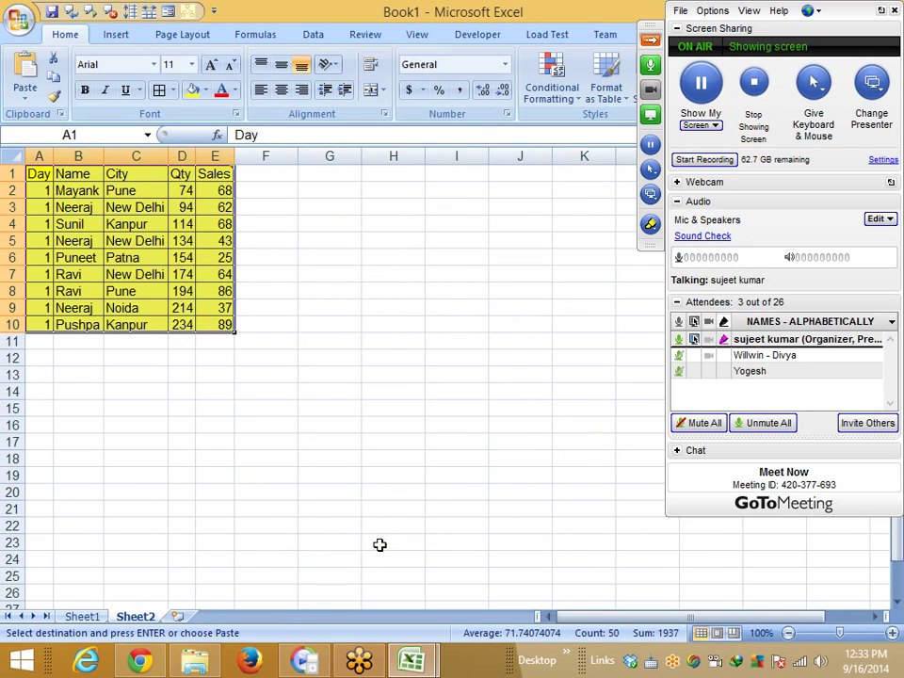
Compare the table on Sheet1 and Sheet2, and paste only the copied range's column widths at G1 on Sheet2.
left_click(100, 619)
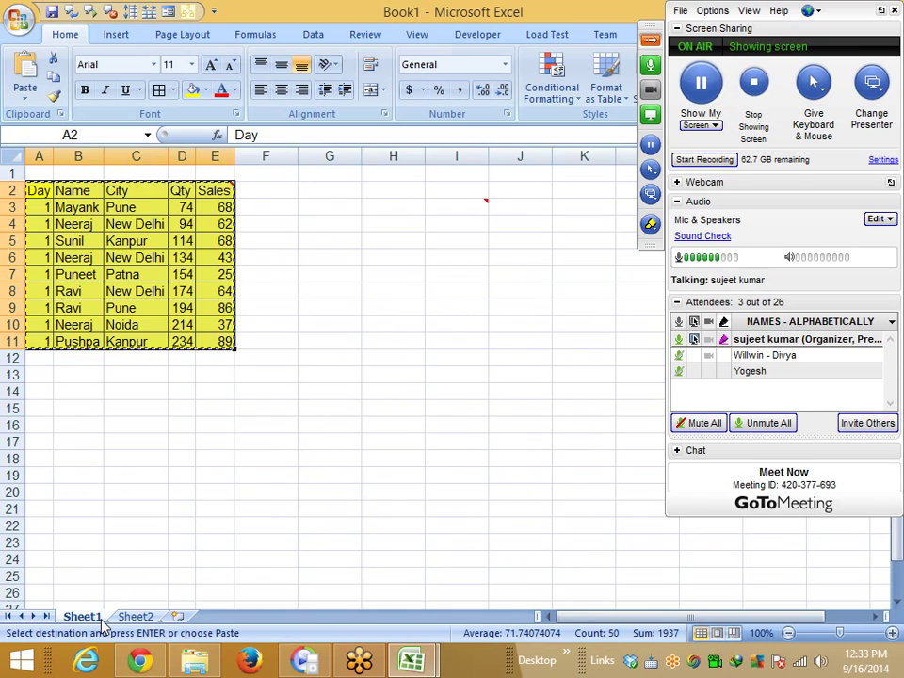
left_click(137, 616)
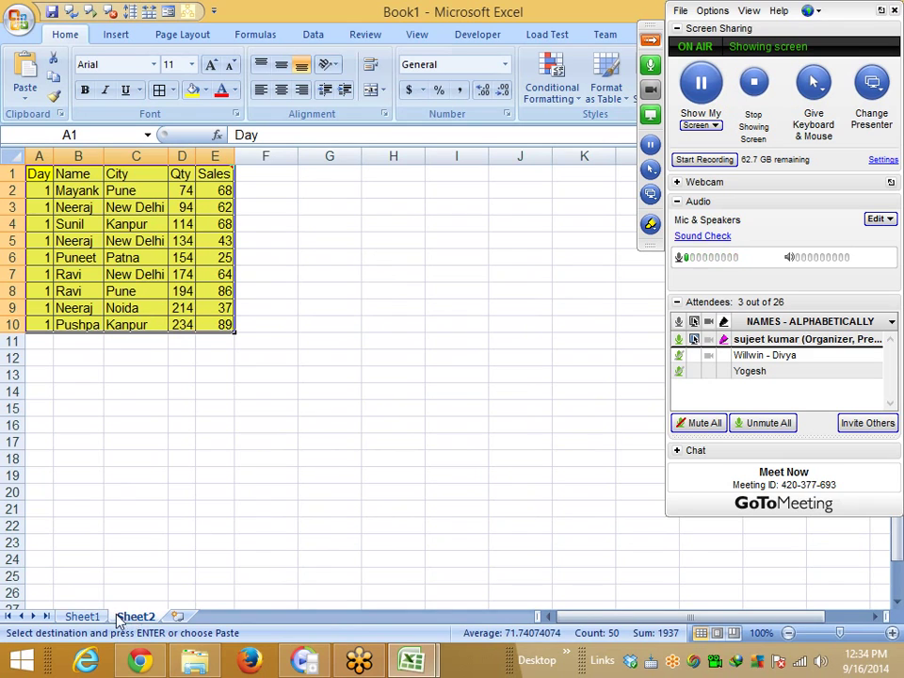
left_click(94, 616)
left_click(126, 617)
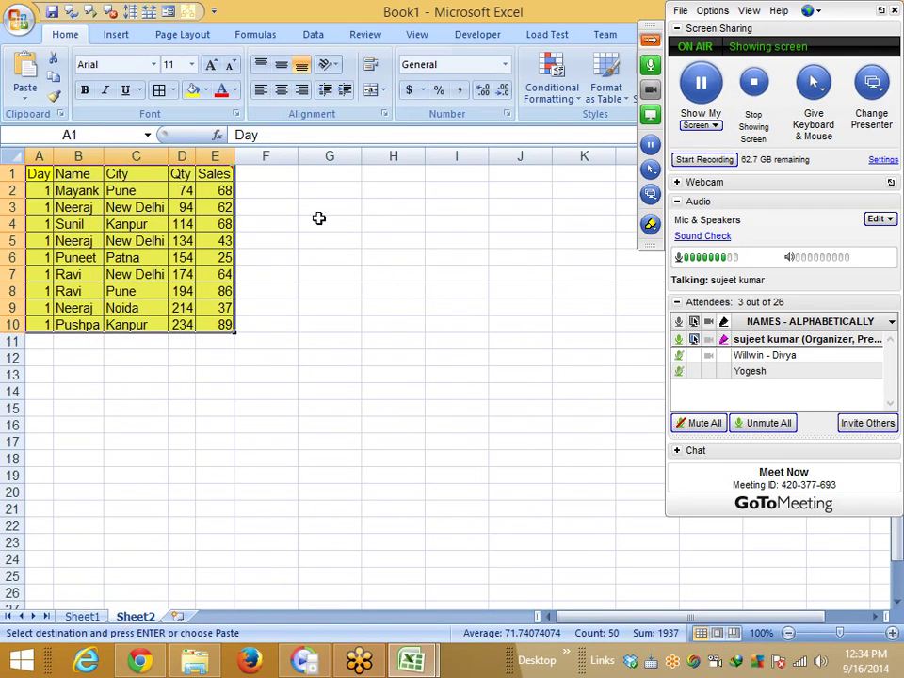
right_click(337, 175)
left_click(381, 248)
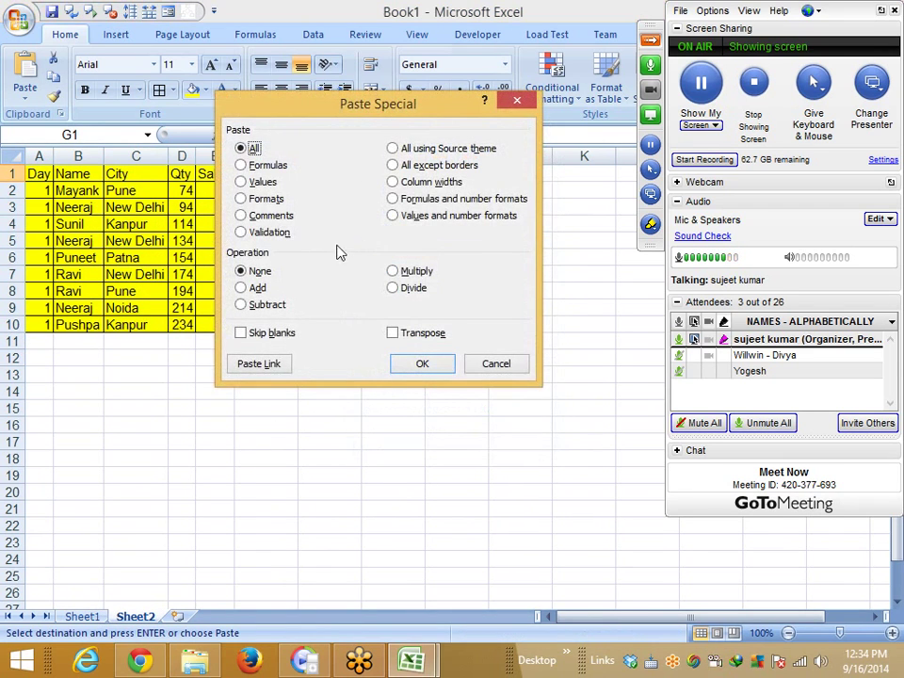
left_click(411, 183)
left_click_drag(358, 120, 464, 263)
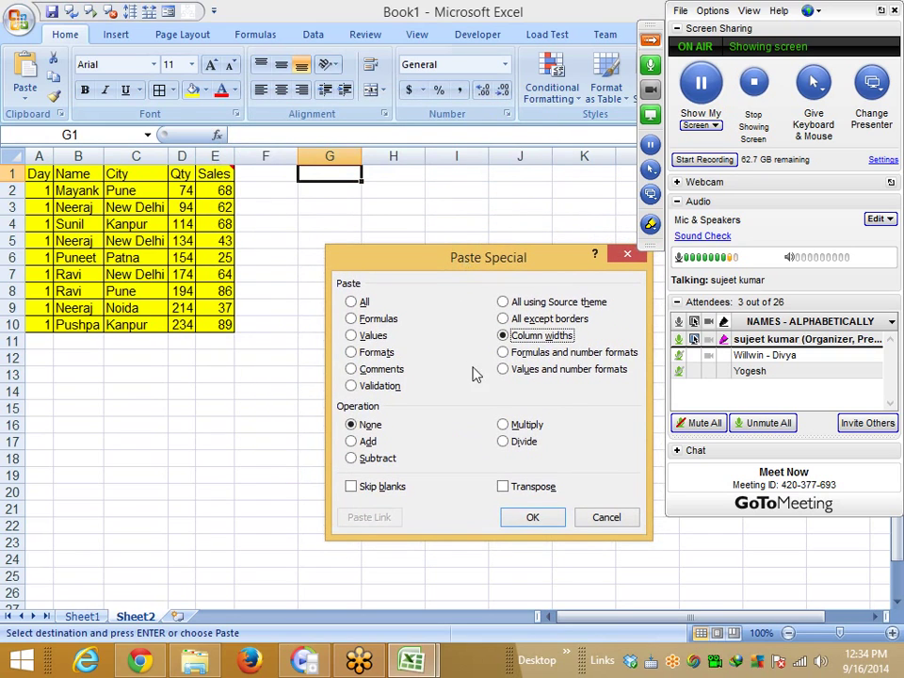
left_click(532, 519)
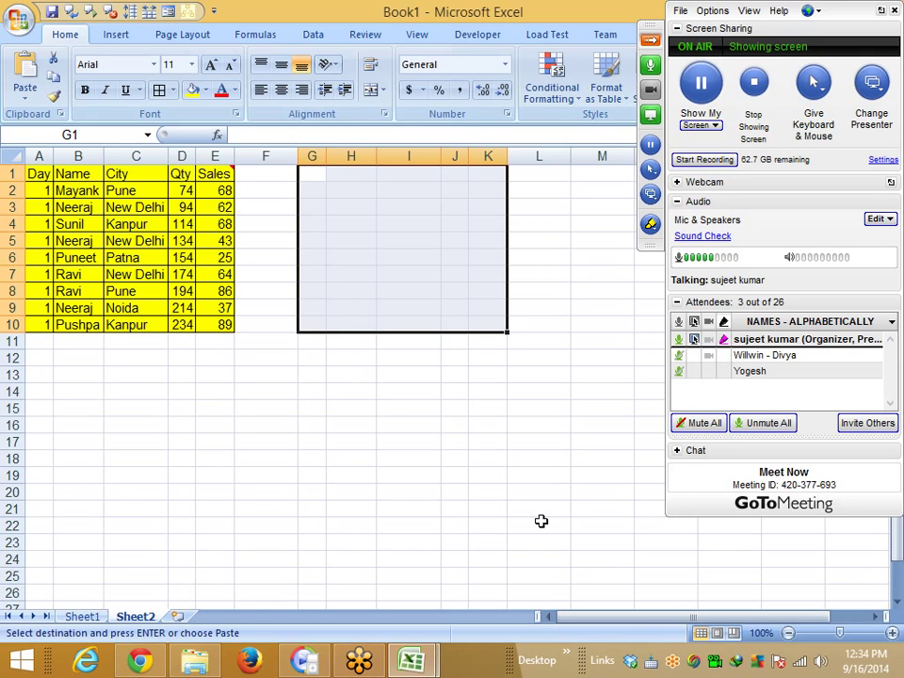
Paste the full copied sales table at G1, and undo the paste.
key("ctrl+v")
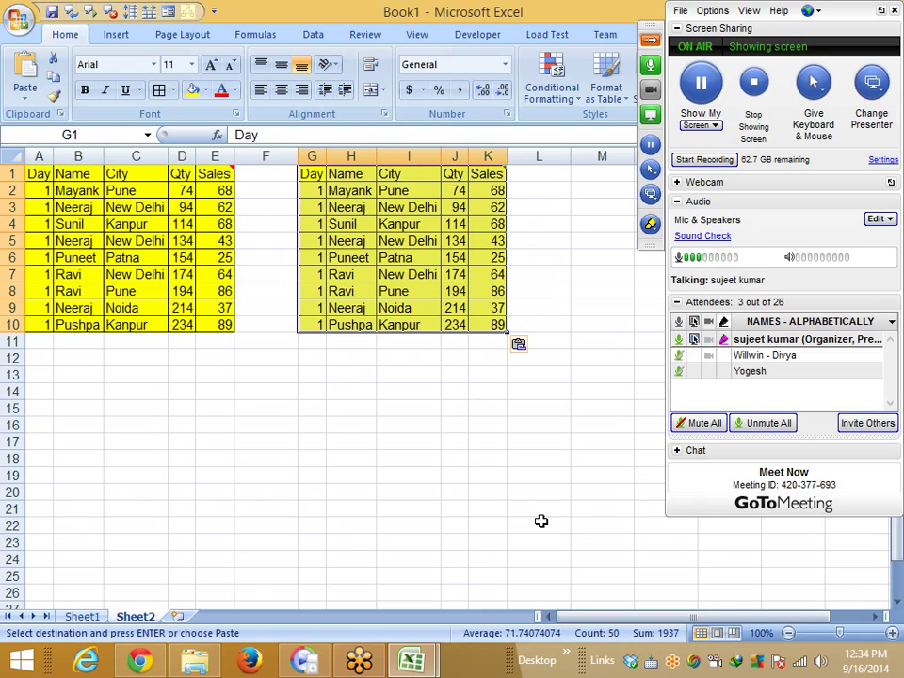
key("ctrl+z")
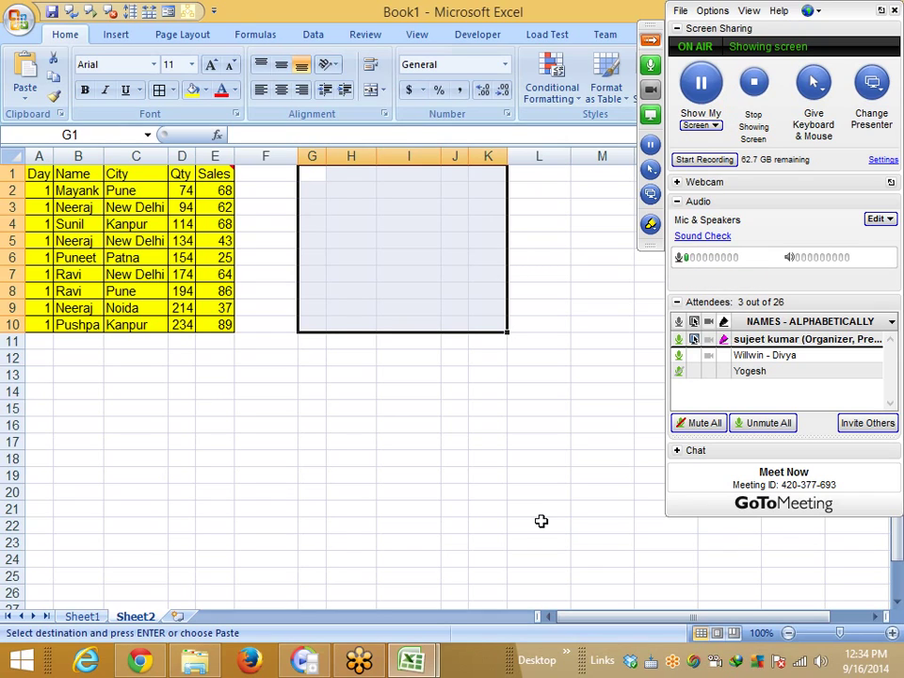
Add a Date header in F1 and enter the date 9/1 in F2.
key("Left")
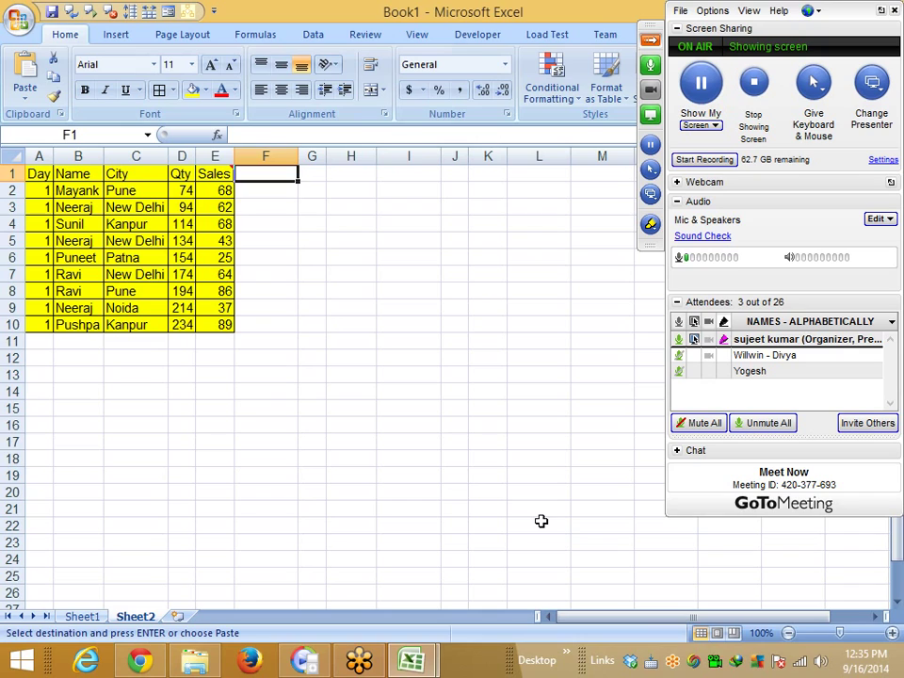
type("D")
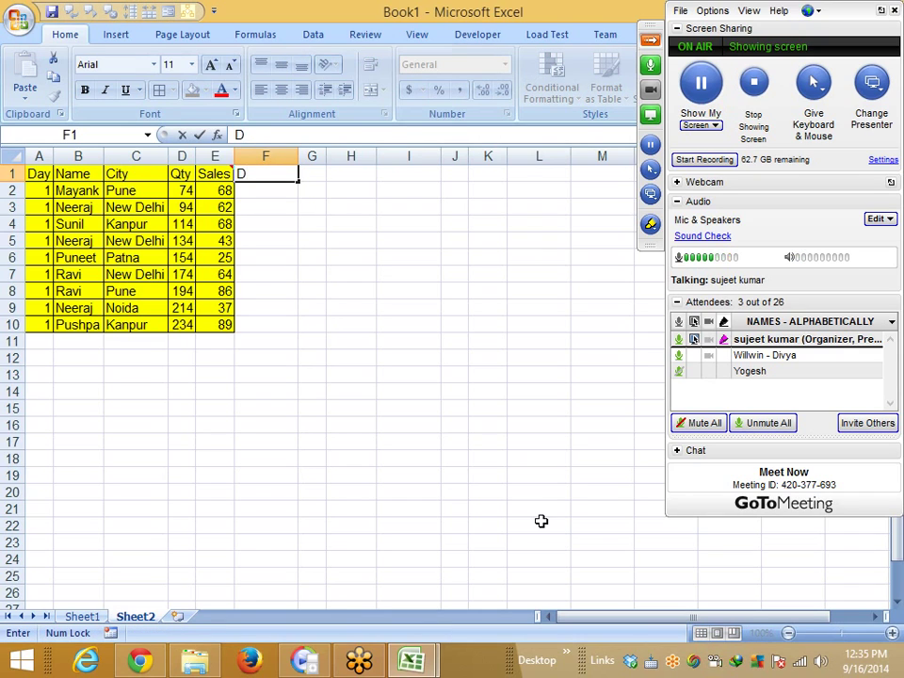
type("ate")
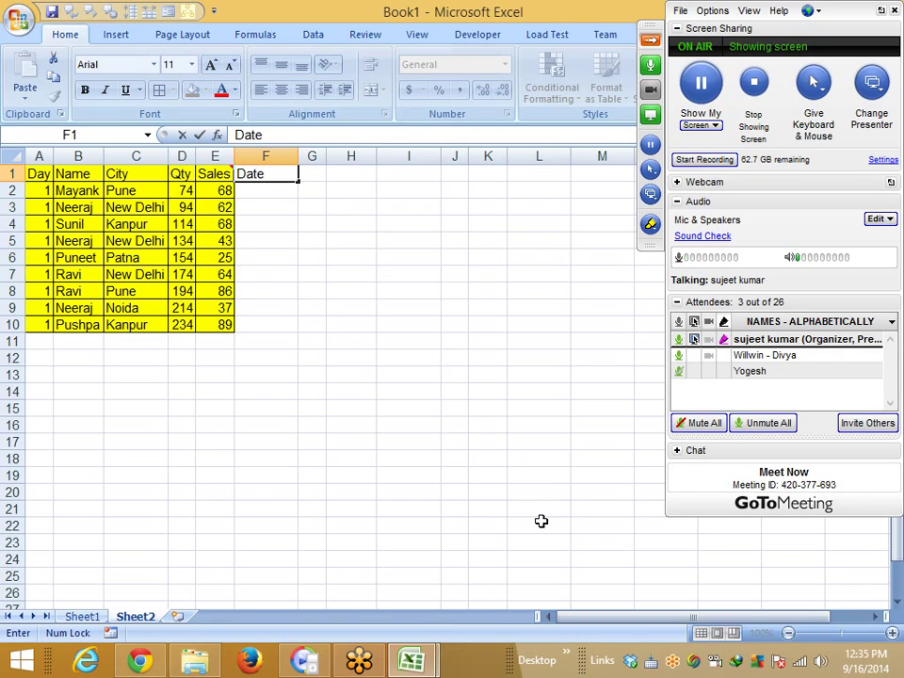
key("Return")
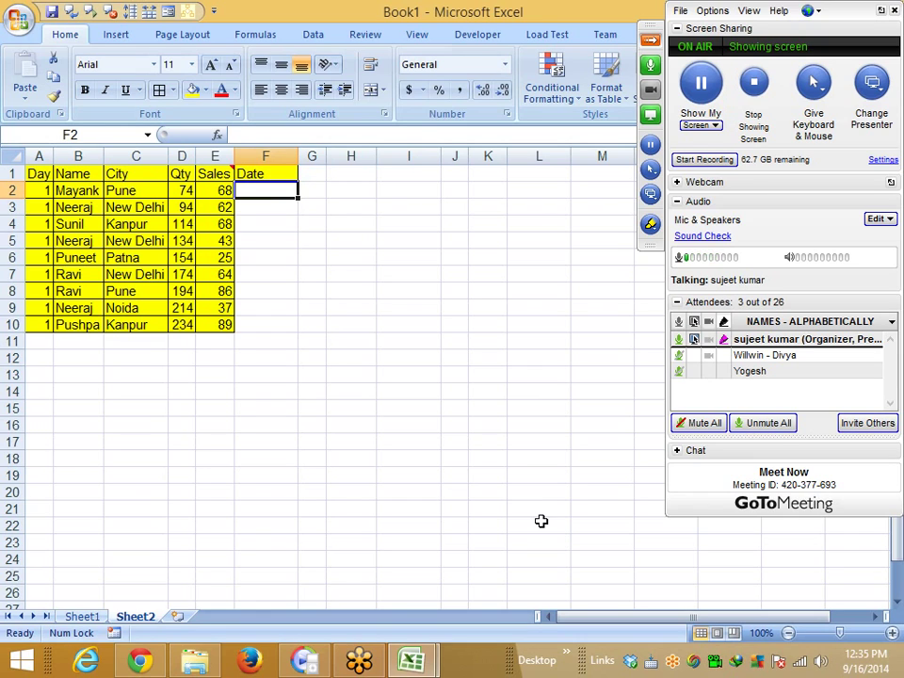
type("9/1")
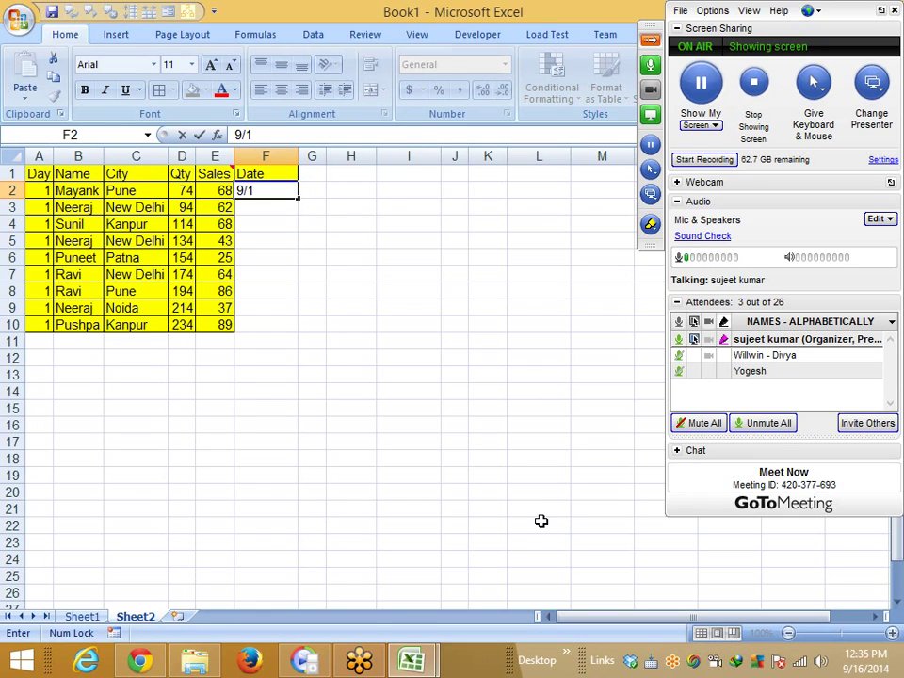
left_click(285, 243)
left_click(287, 195)
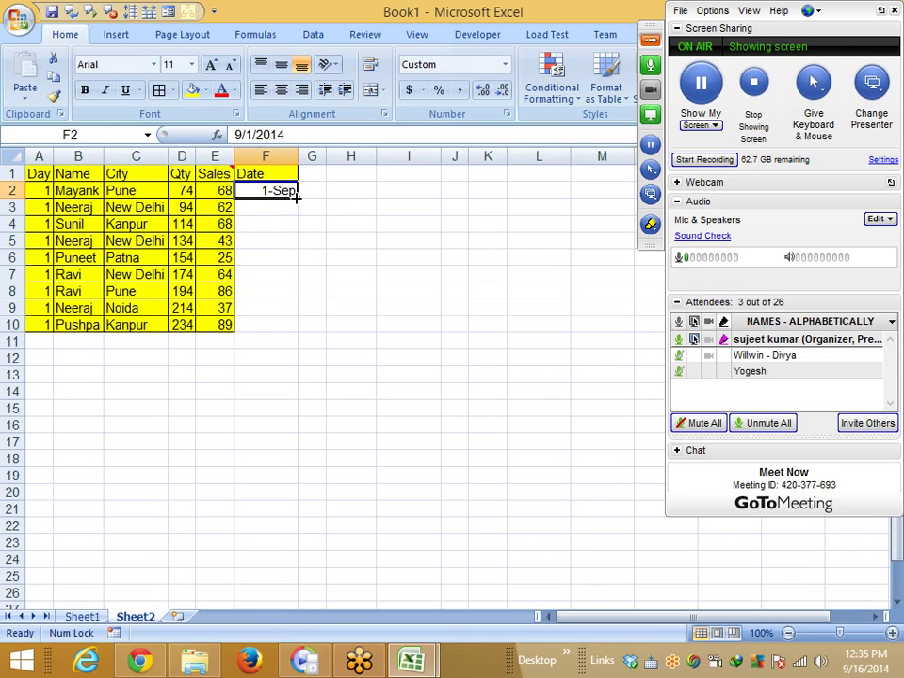
Fill the dates down from F2 to F10, and give F1:F10 borders and yellow fill like the rest of the table.
left_click_drag(295, 196, 291, 329)
left_click_drag(268, 175, 282, 324)
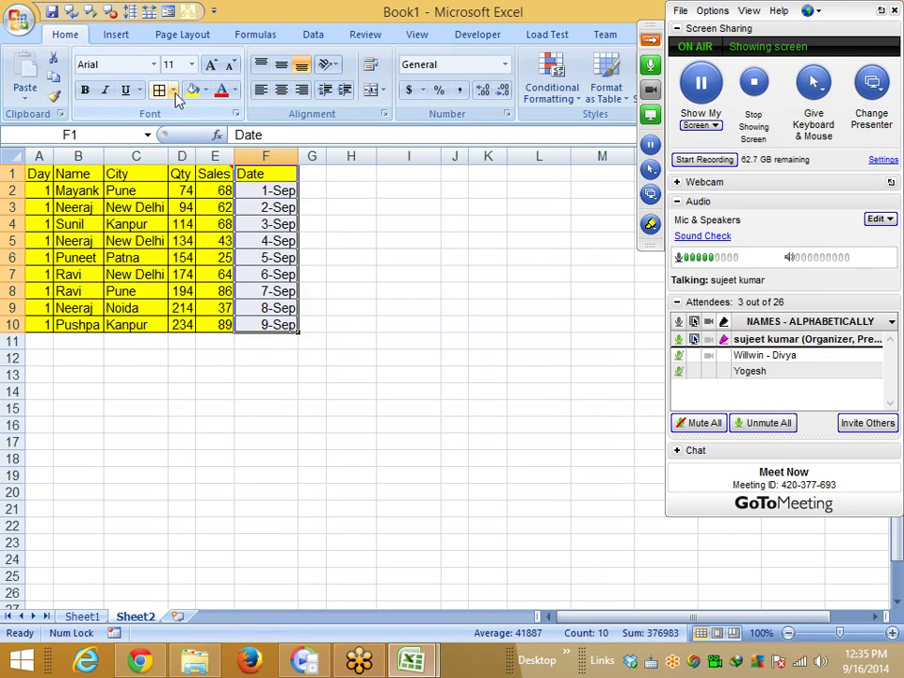
left_click(230, 362)
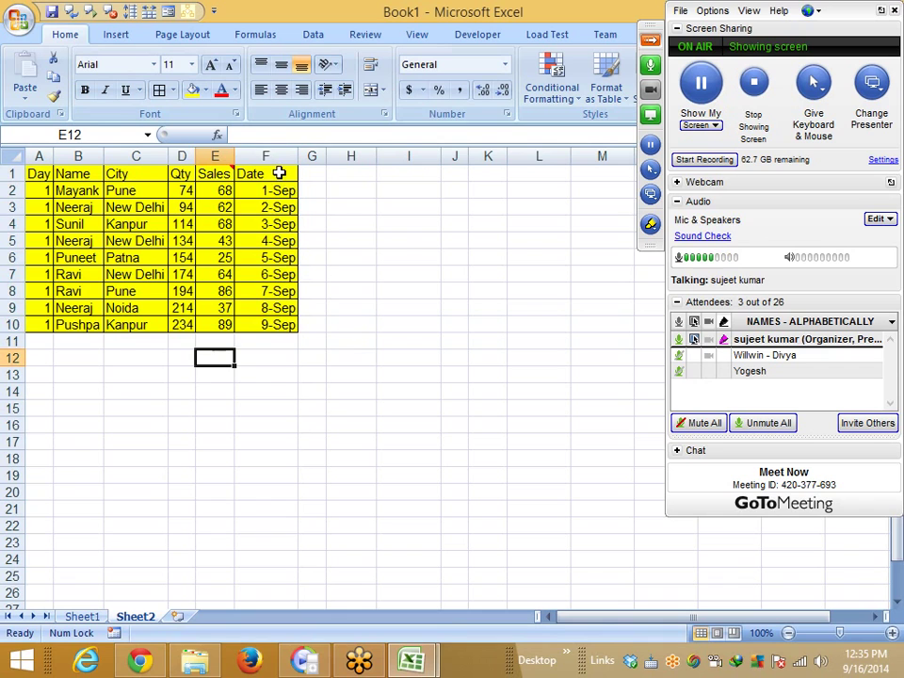
Copy the Date column F1:F10 and paste only its values at I1.
left_click_drag(278, 173, 280, 320)
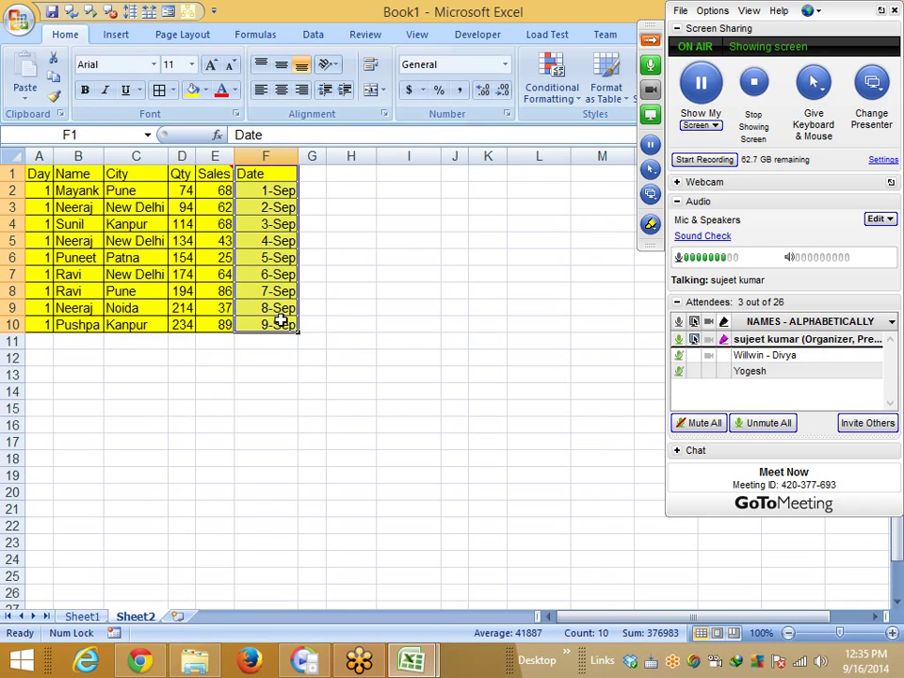
key("ctrl+c")
left_click(409, 172)
right_click(410, 174)
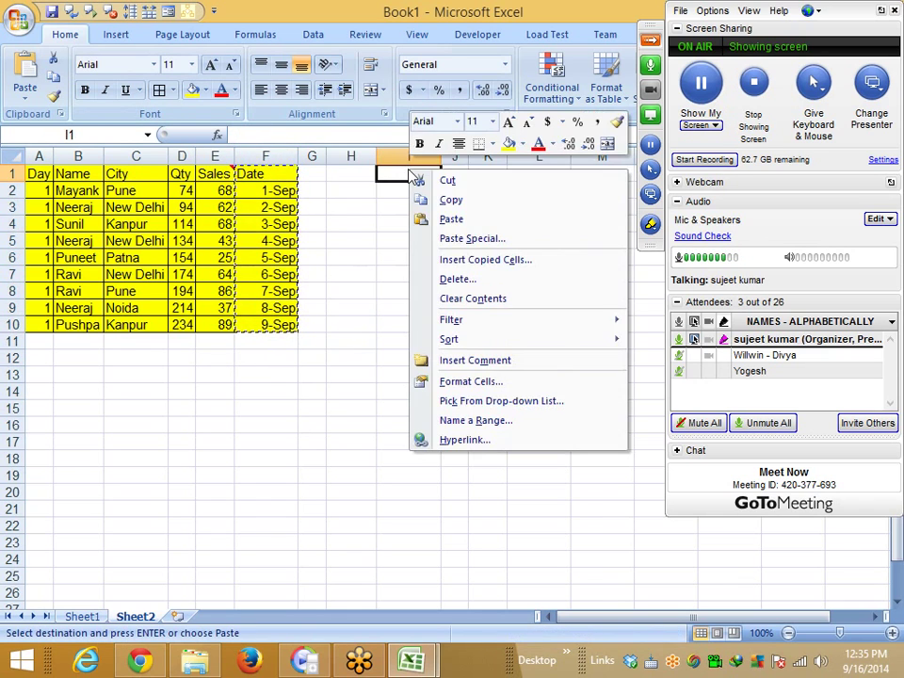
left_click(453, 240)
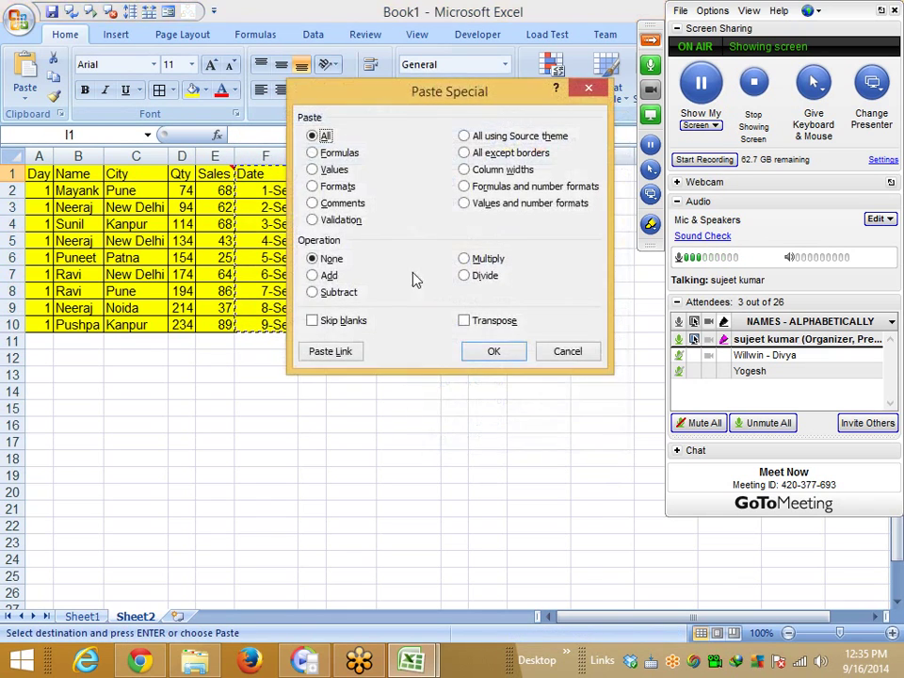
left_click(333, 169)
left_click_drag(362, 106, 447, 259)
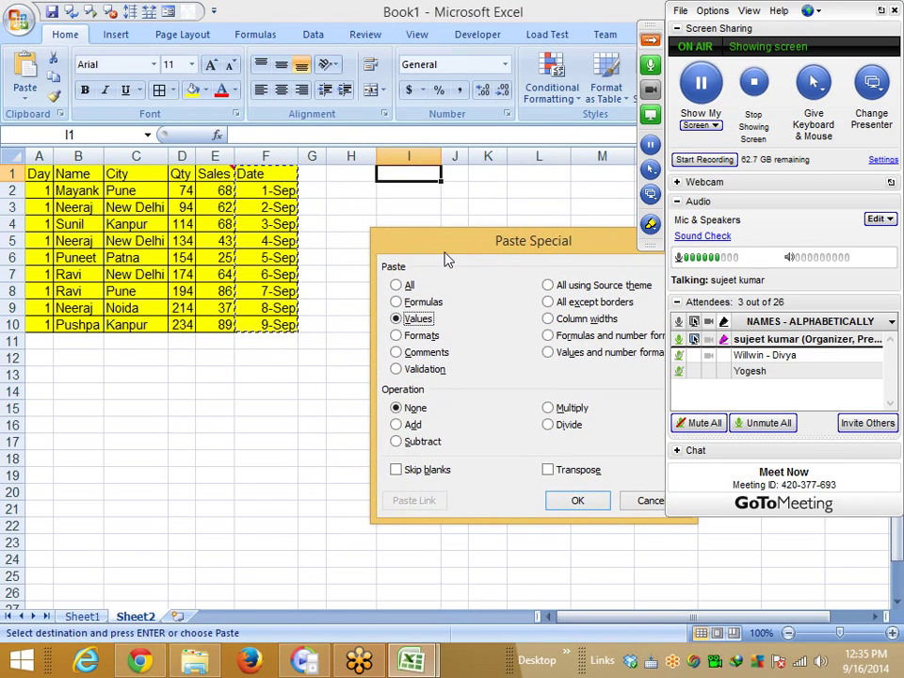
left_click(582, 505)
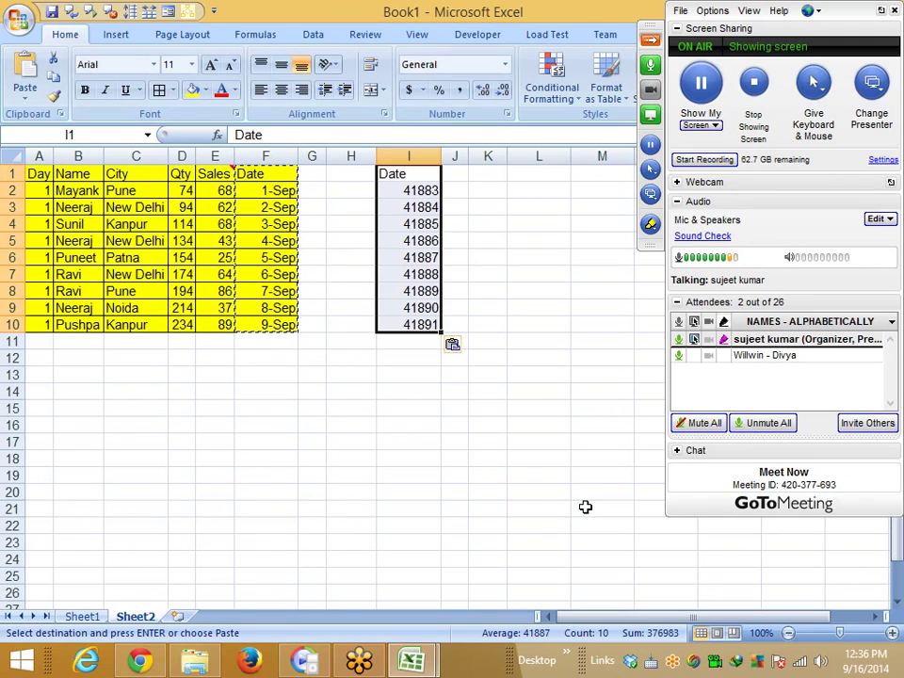
Enter 1 in cell F13 below the Date column and reselect the cell.
key("Down")
key("Down")
key("Down")
key("Down")
key("Down")
key("Down")
key("Down")
key("Down")
key("Down")
key("Down")
key("Down")
key("Down")
key("Left")
key("Left")
key("Left")
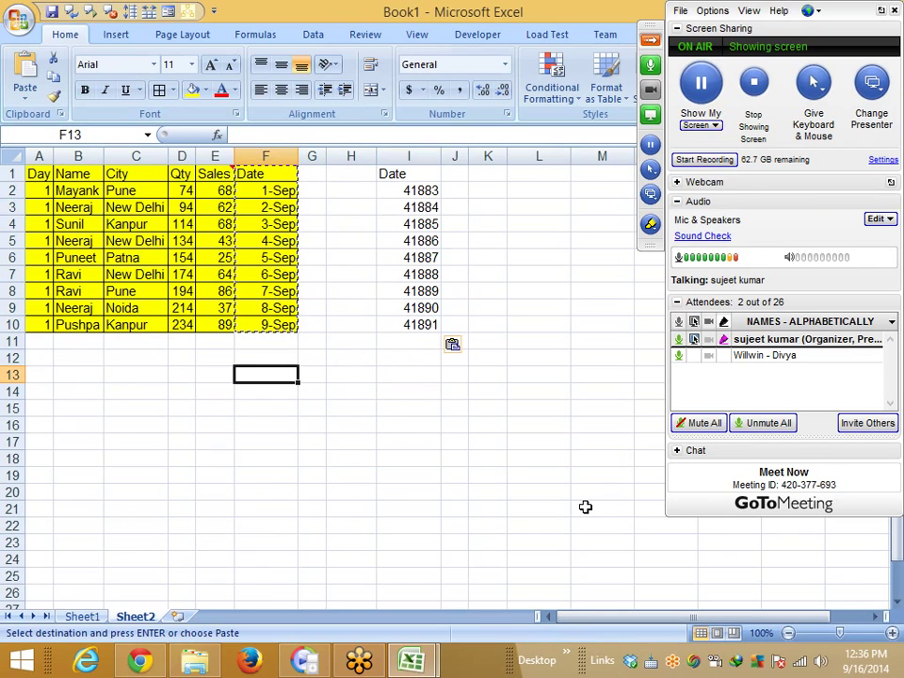
type("1")
key("Return")
key("Up")
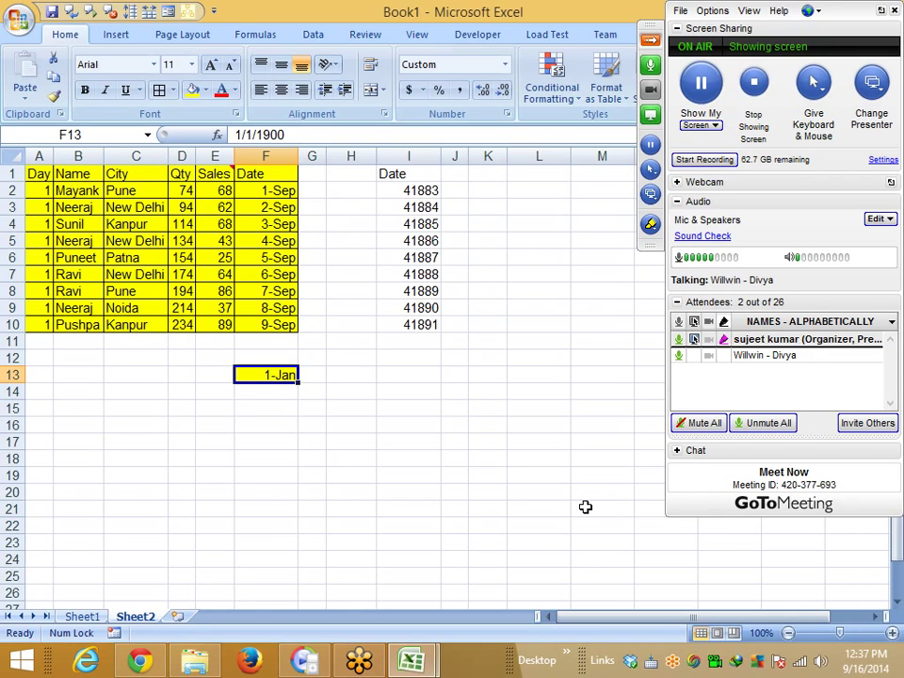
Replace the value in F13 with 366 and reselect the cell.
type("366")
key("Return")
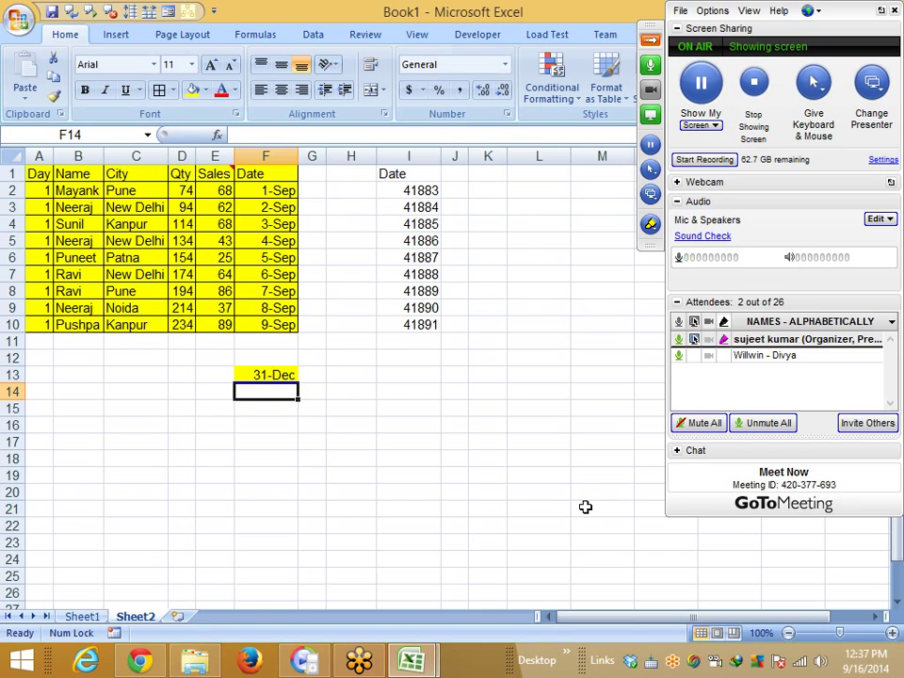
key("Up")
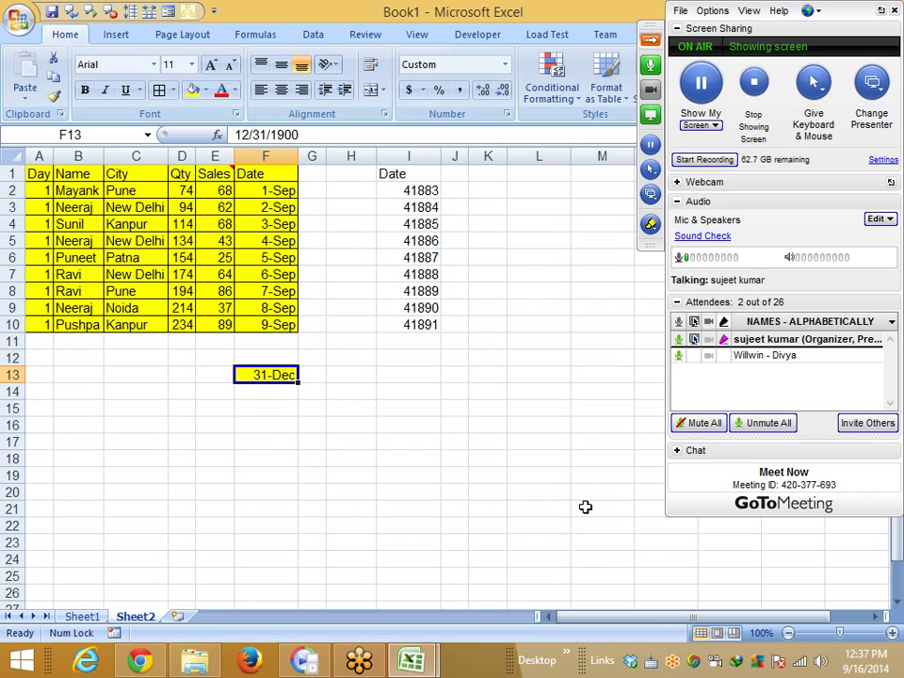
Enter 85 in C16 and 10 in D16.
key("Down")
key("Down")
key("Down")
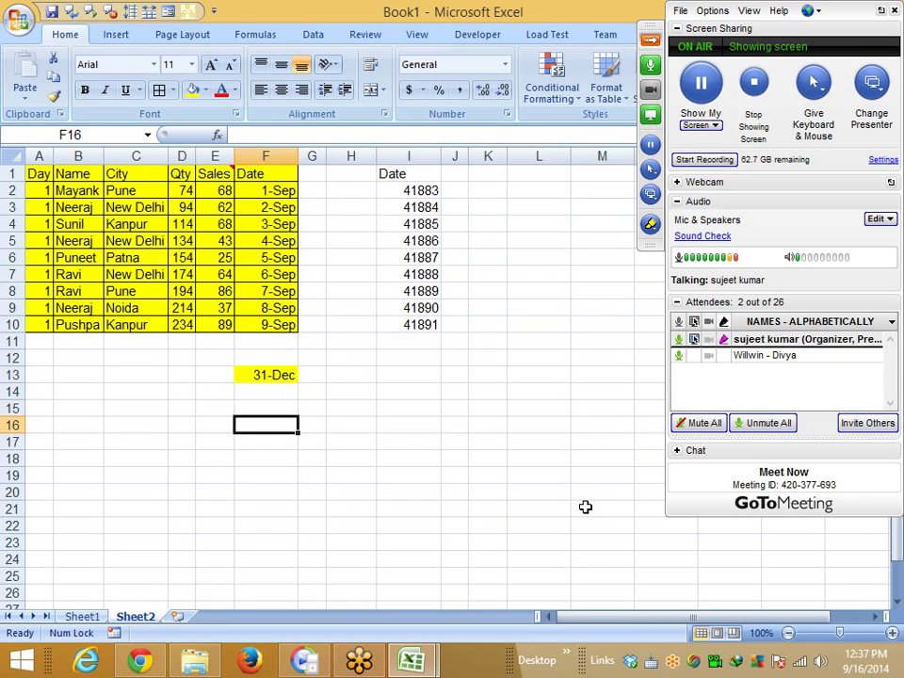
key("Left")
key("Left")
key("Left")
type("8")
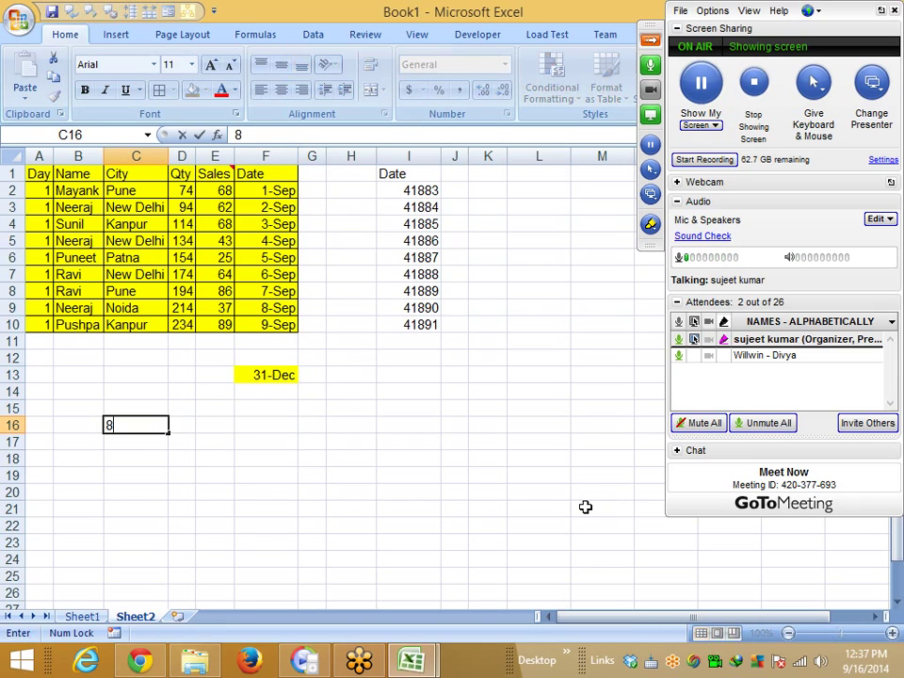
type("5")
key("Tab")
type("10")
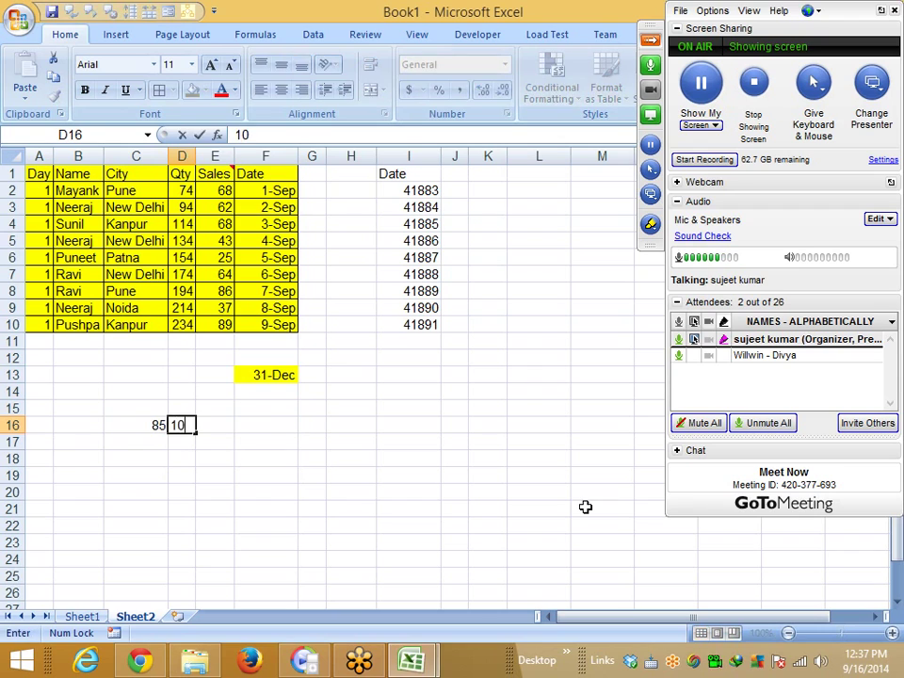
Enter the formula =C16+D16 in E16, and undo the entry.
key("Tab")
type("=")
key("Left")
key("Left")
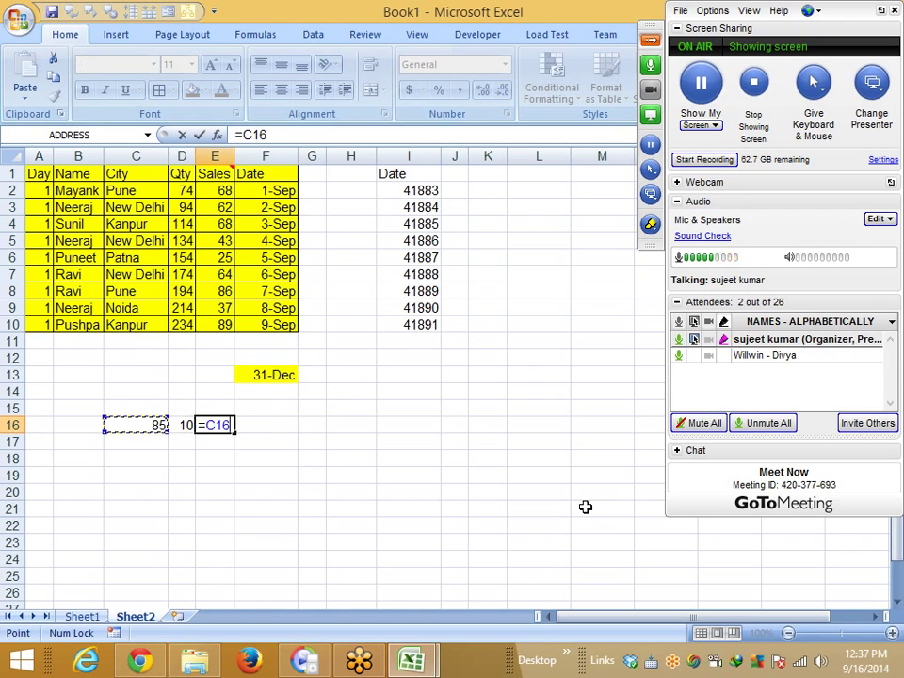
type("+")
key("Left")
key("Return")
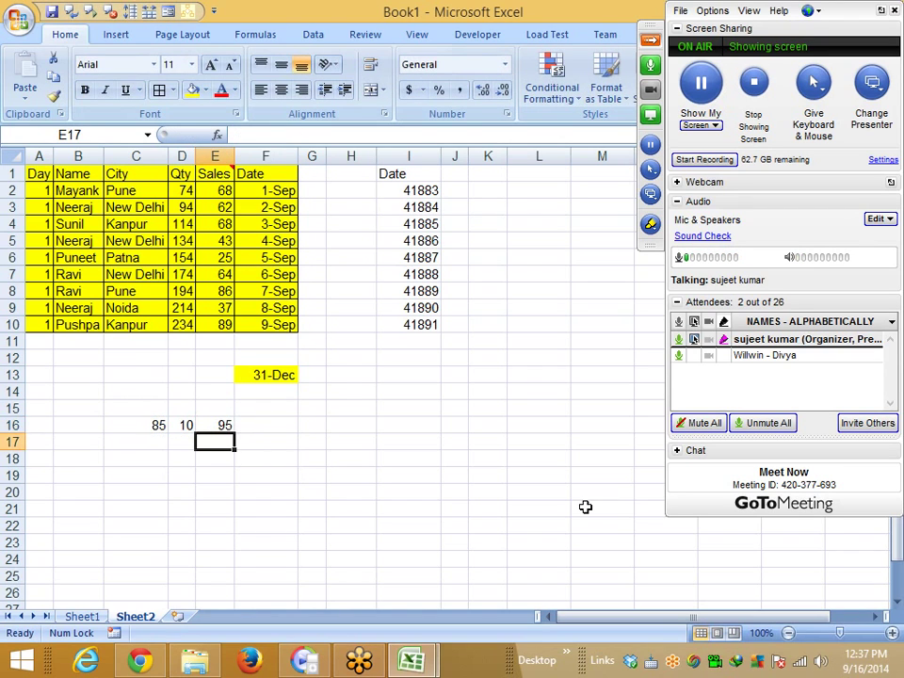
key("ctrl+z")
Enter the text A85 in C17, below the 85.
key("Left")
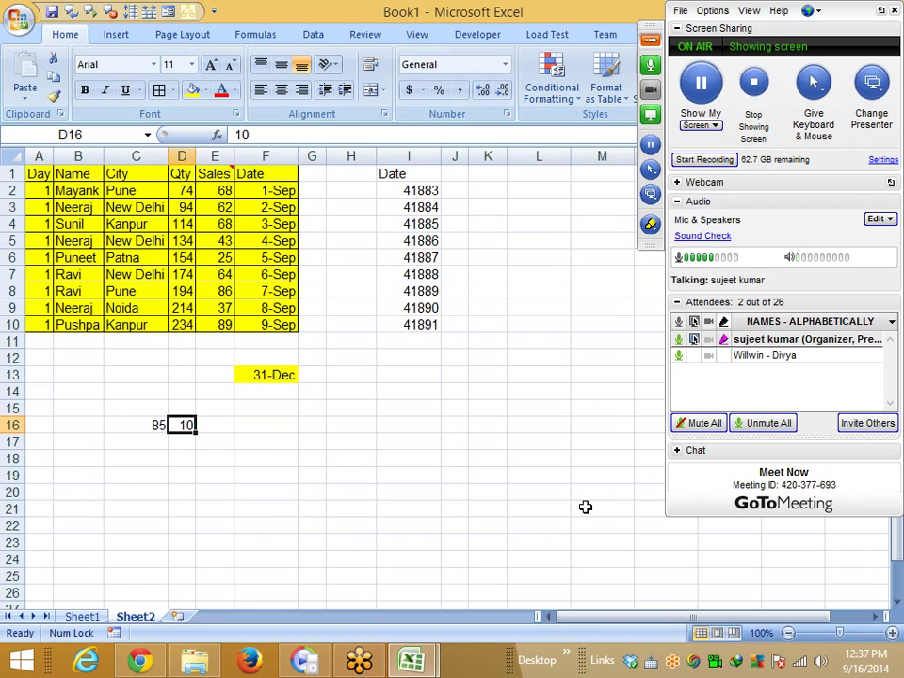
key("Down")
key("Left")
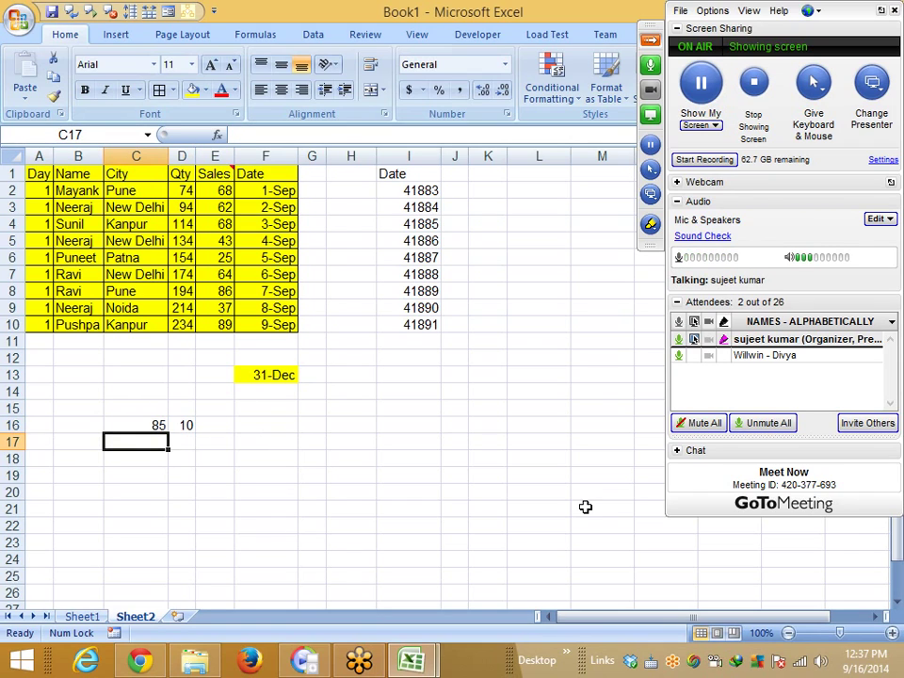
type("A85")
key("Return")
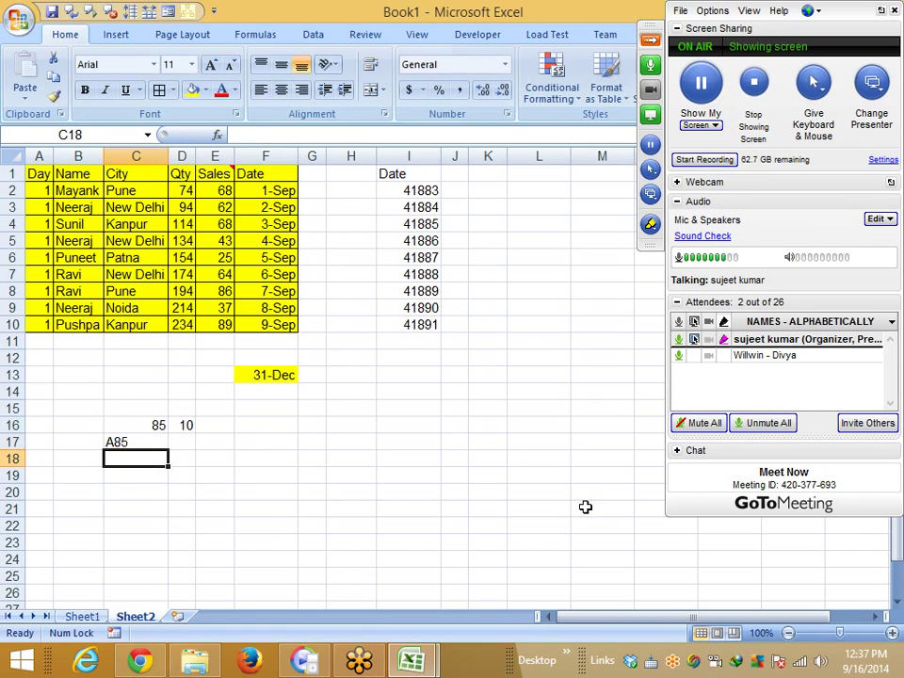
Enter the formula =C17+10 in D17, and undo the entry.
key("Up")
key("Right")
type("\\")
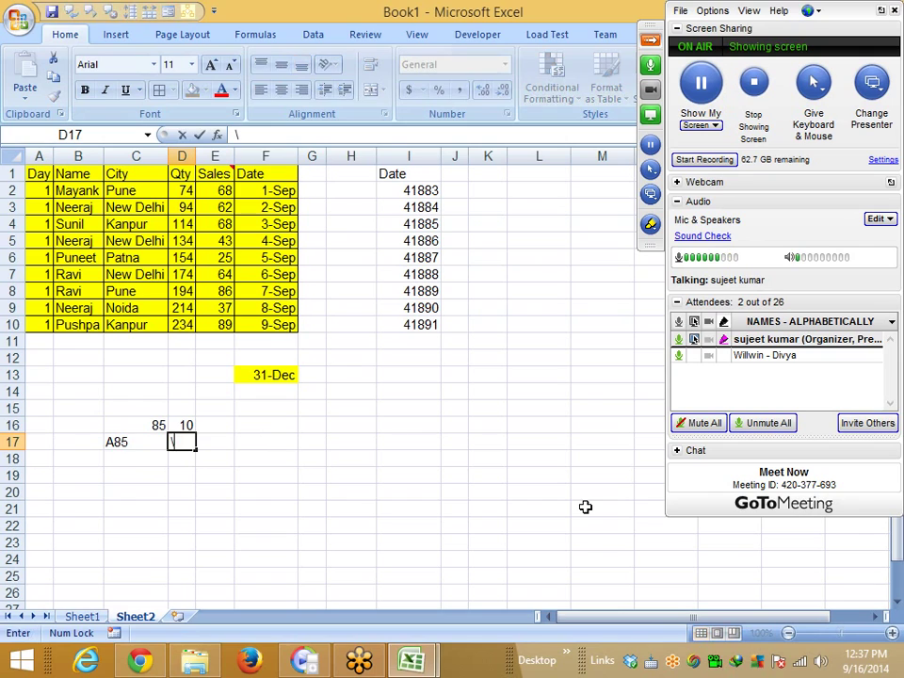
key("BackSpace")
type("=")
key("Left")
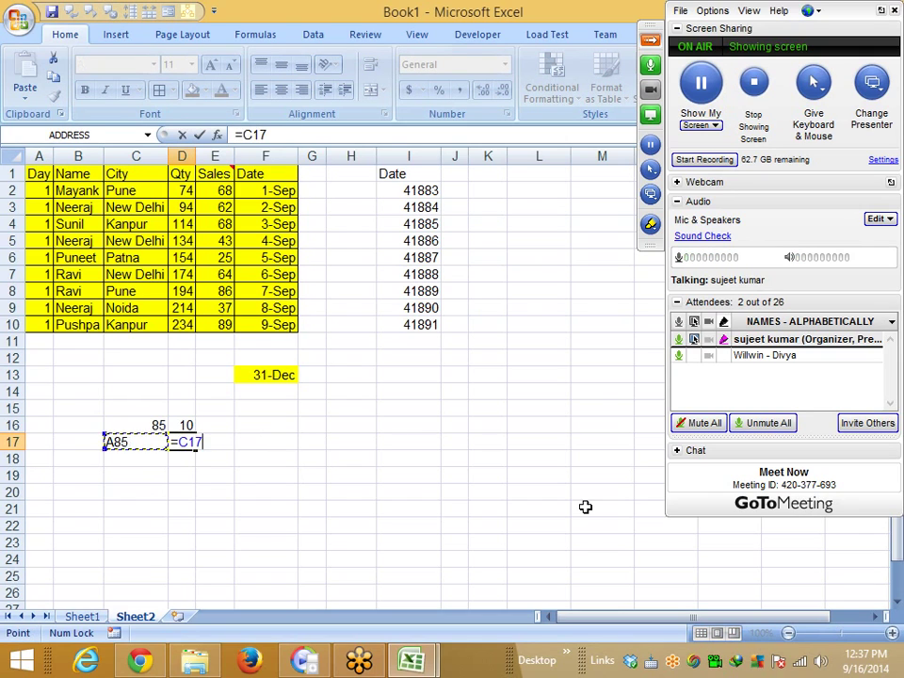
type("+10")
key("Return")
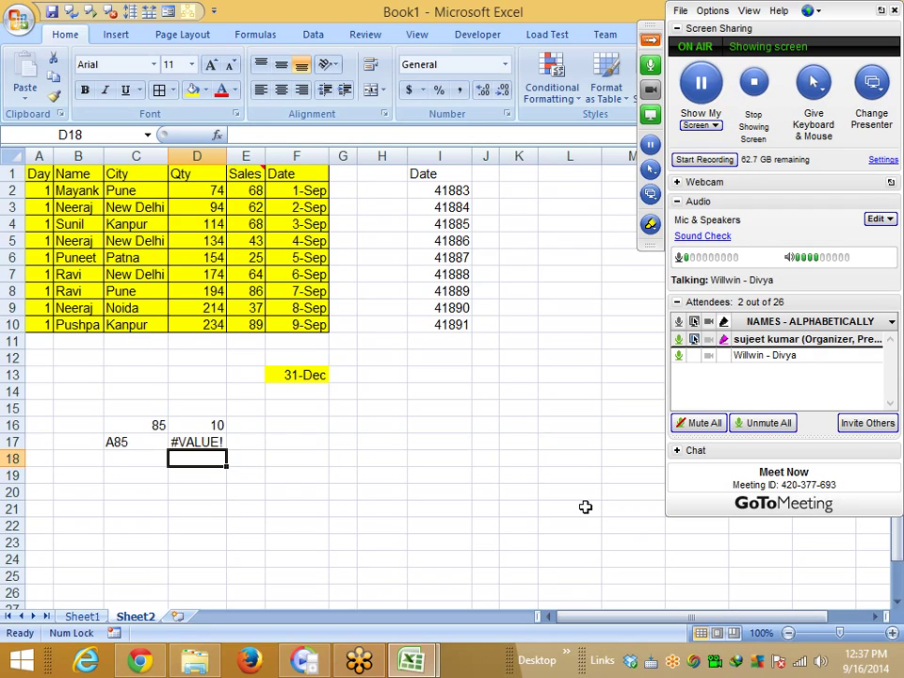
key("ctrl+z")
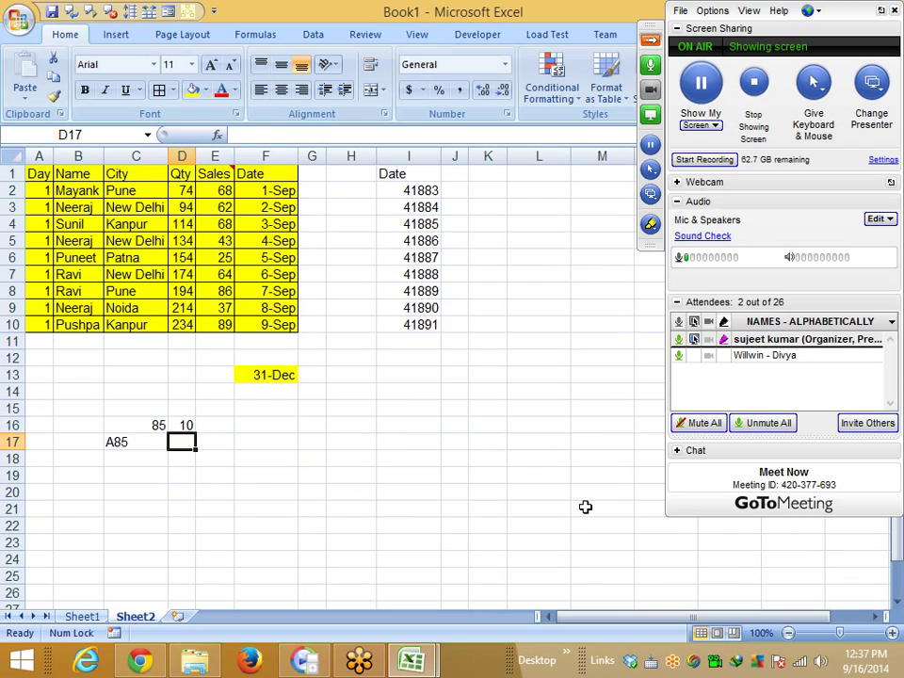
key("Left")
key("Right")
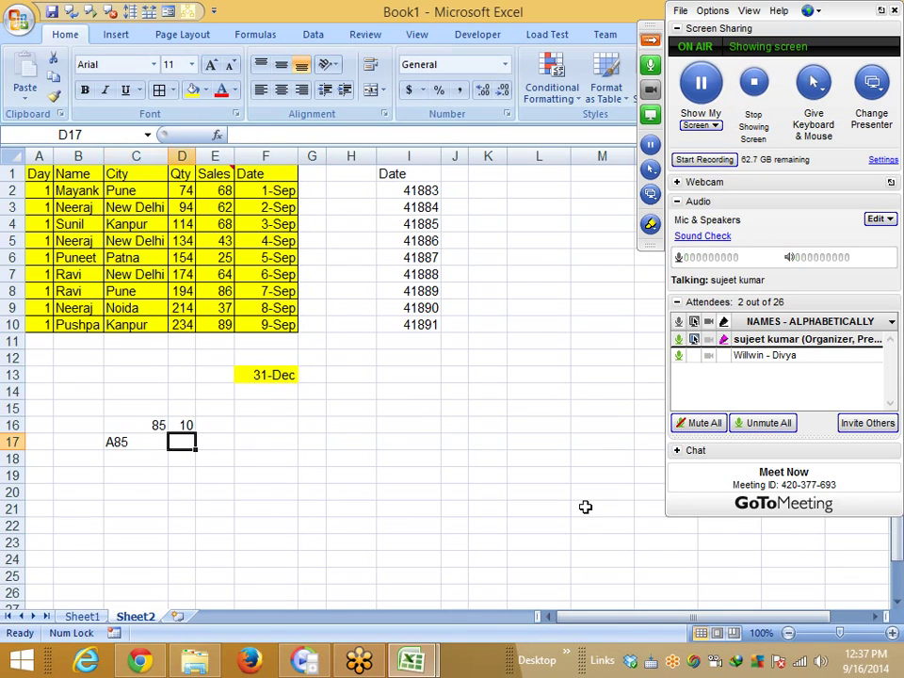
key("Left")
key("Right")
Enter the formula =F10+10 in H10 to add ten days to the last date in the table.
key("Right")
key("Up")
key("Up")
key("Up")
key("Up")
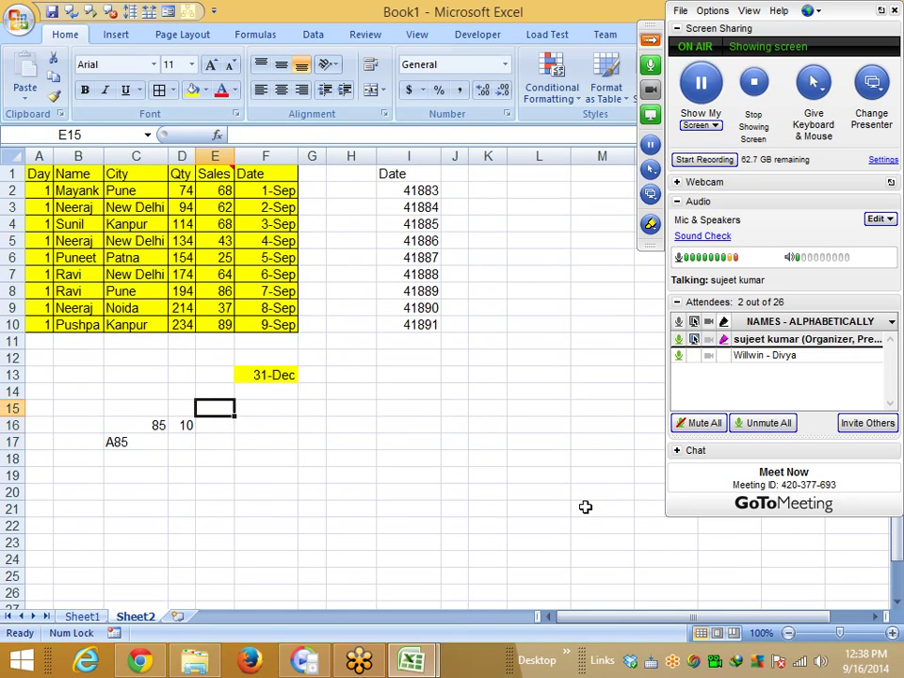
key("Right")
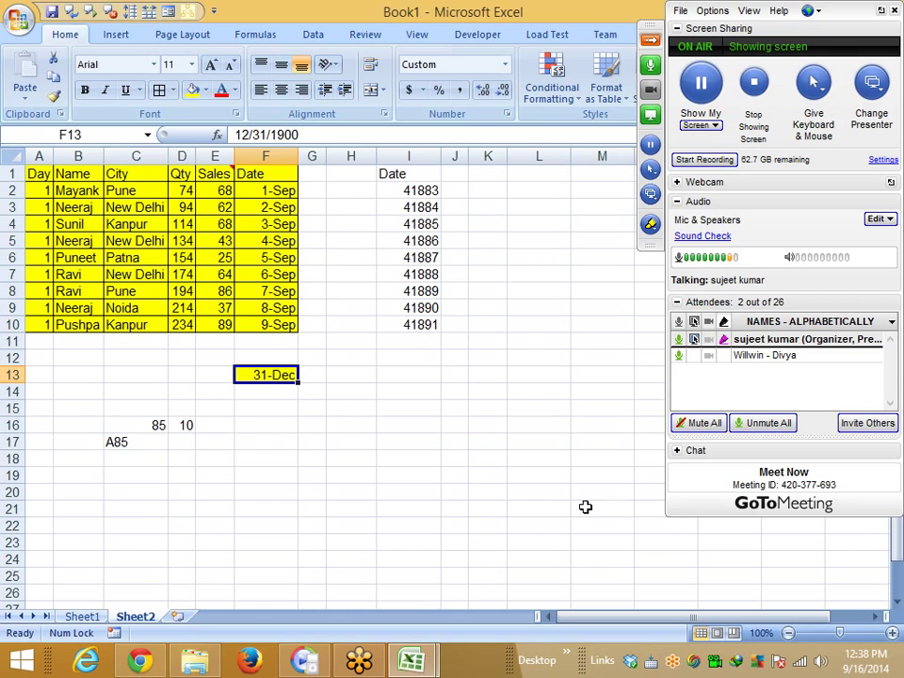
key("Right")
key("Right")
key("Right")
key("Up")
key("Left")
key("Left")
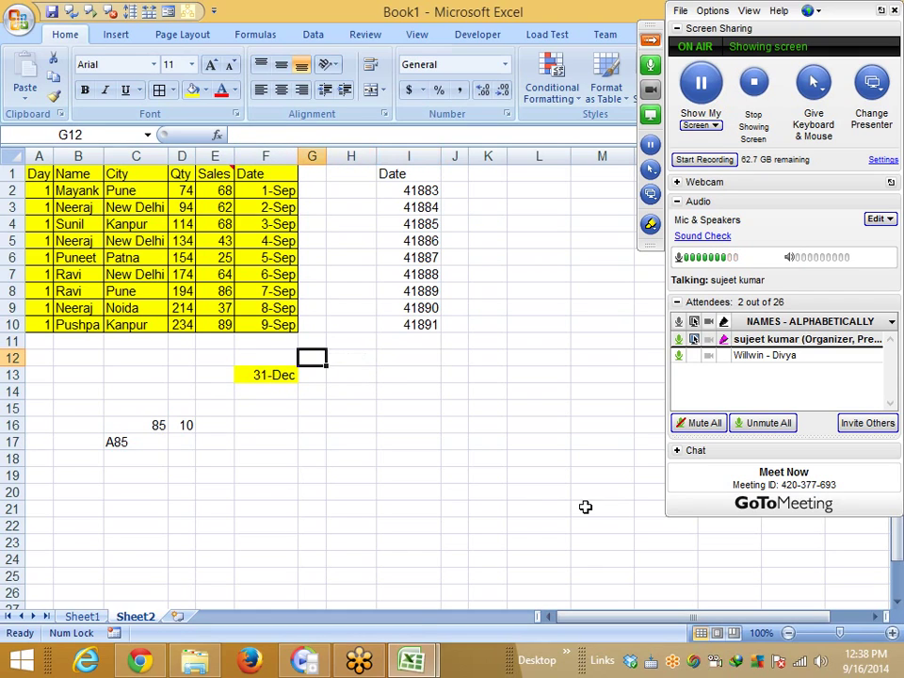
key("Up")
key("Up")
key("Right")
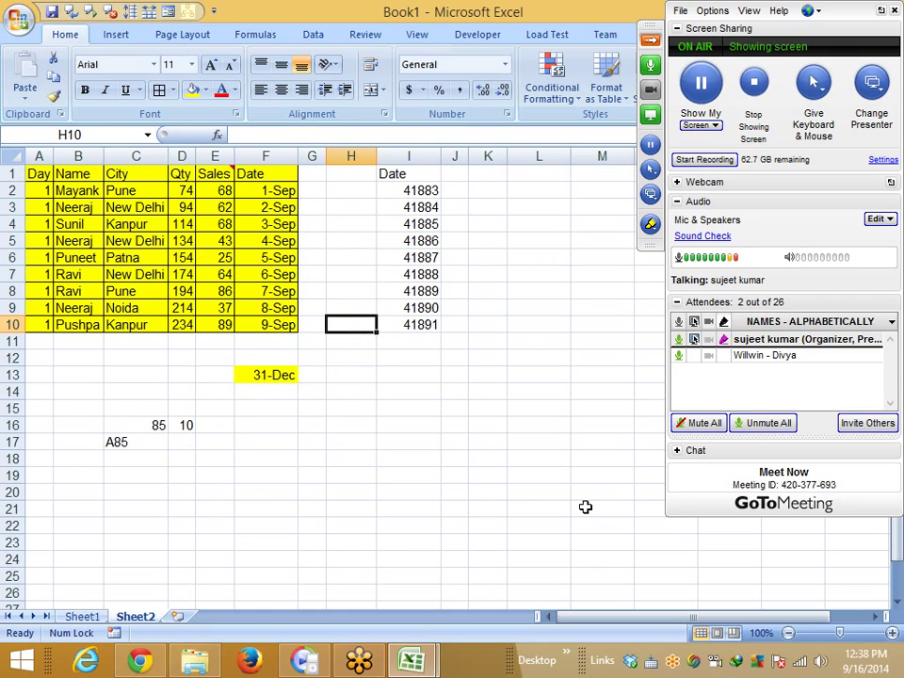
type("=")
key("Left")
key("Left")
type("+1")
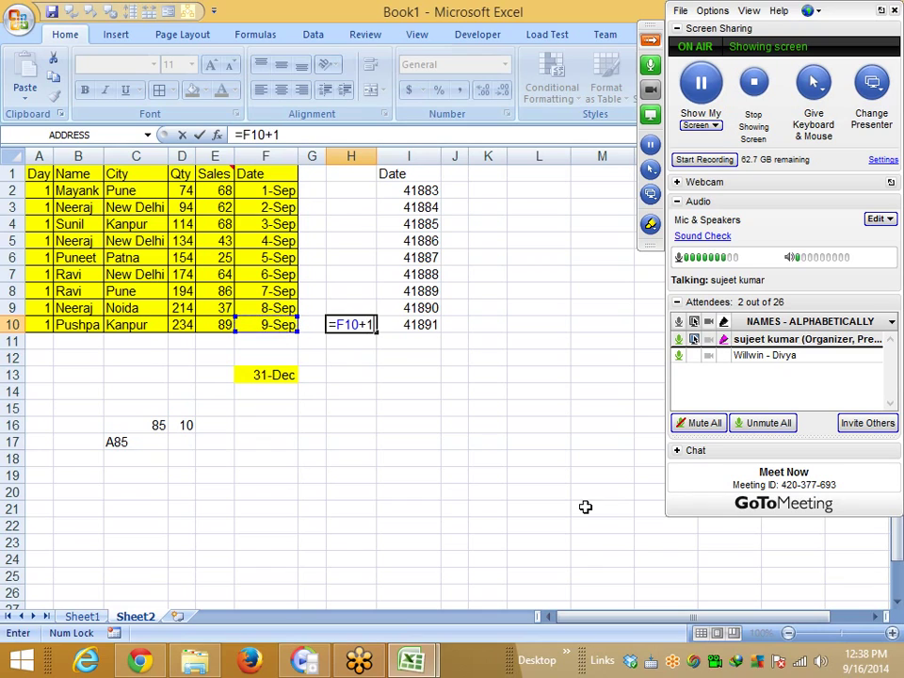
type("0")
key("Return")
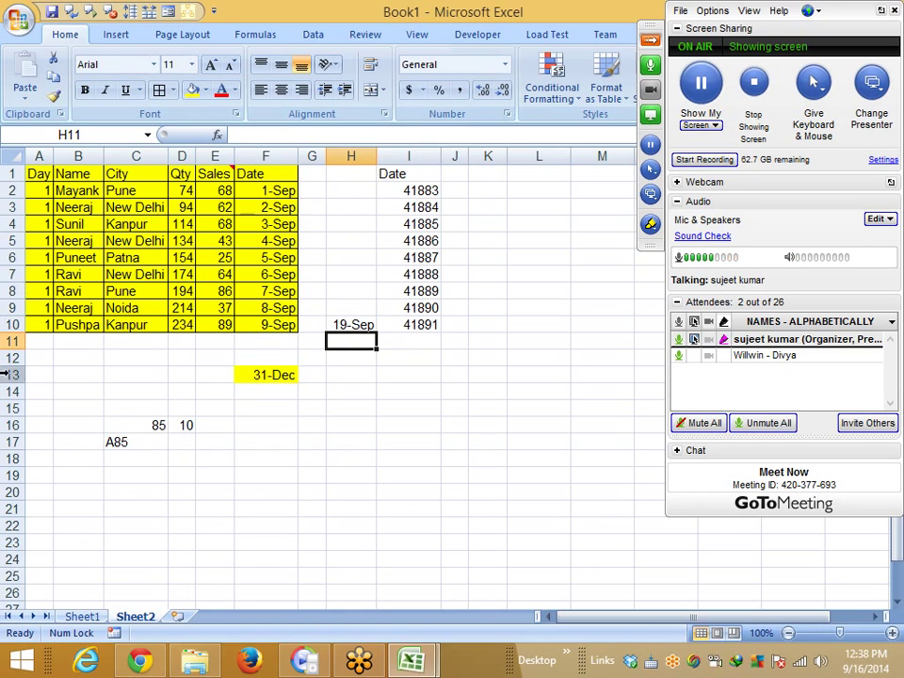
Apply the General number format to the date in F10 and to the formula result in H10.
left_click(109, 442)
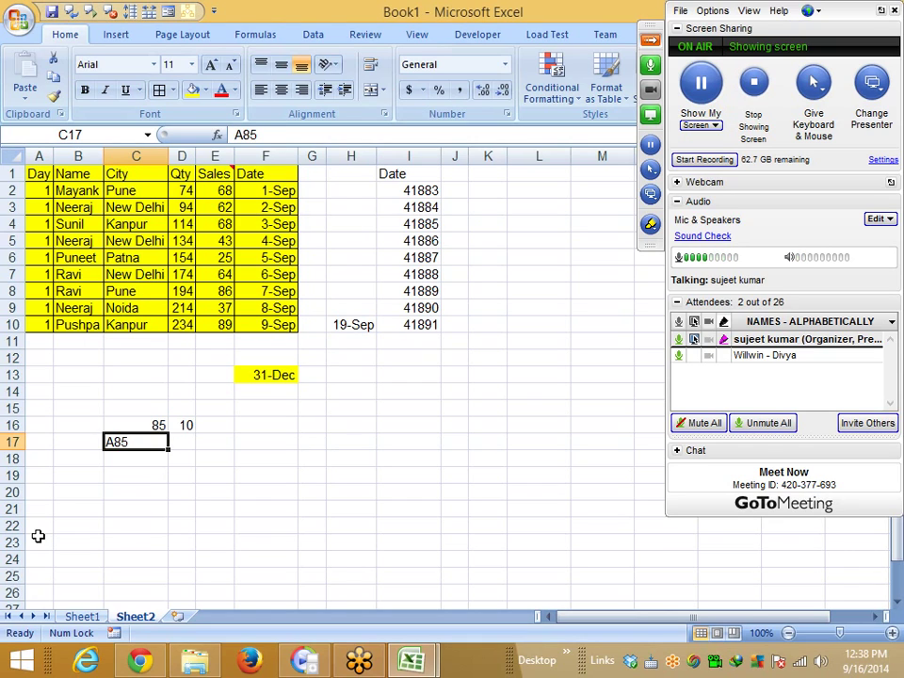
left_click(265, 324)
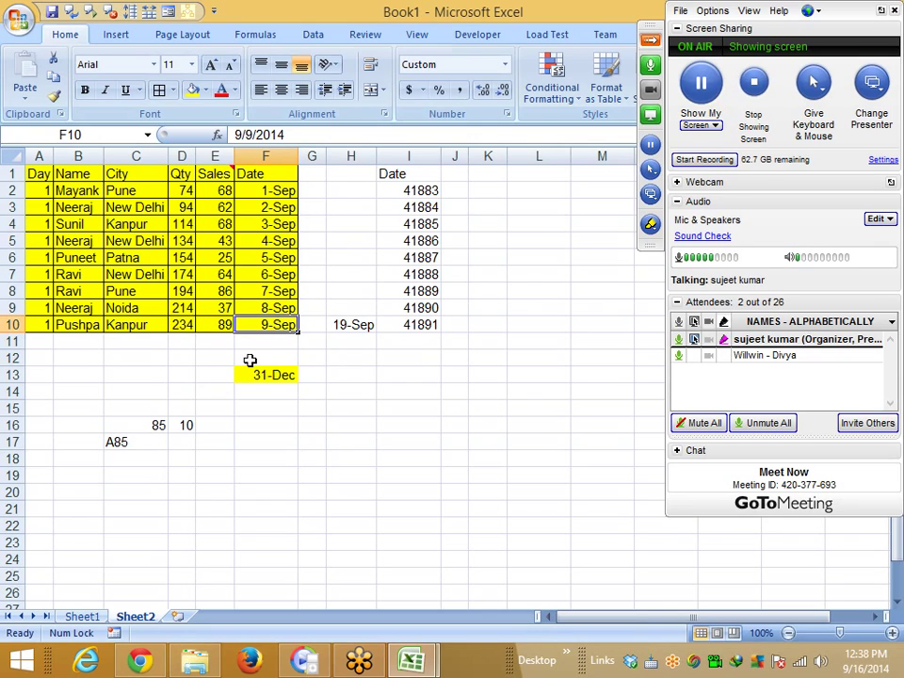
key("ctrl+shift+asciitilde")
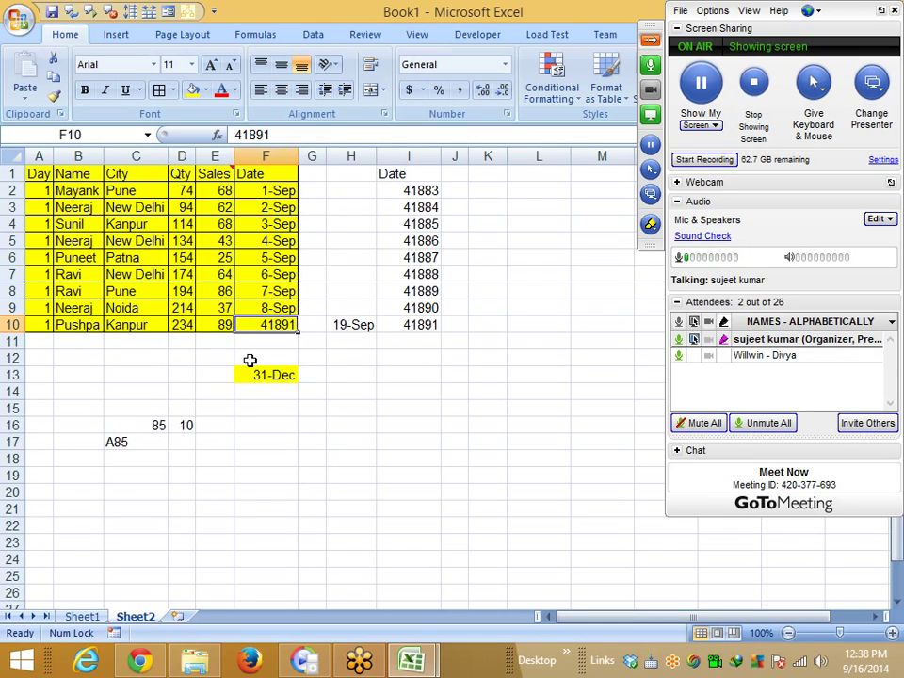
key("Right")
key("Right")
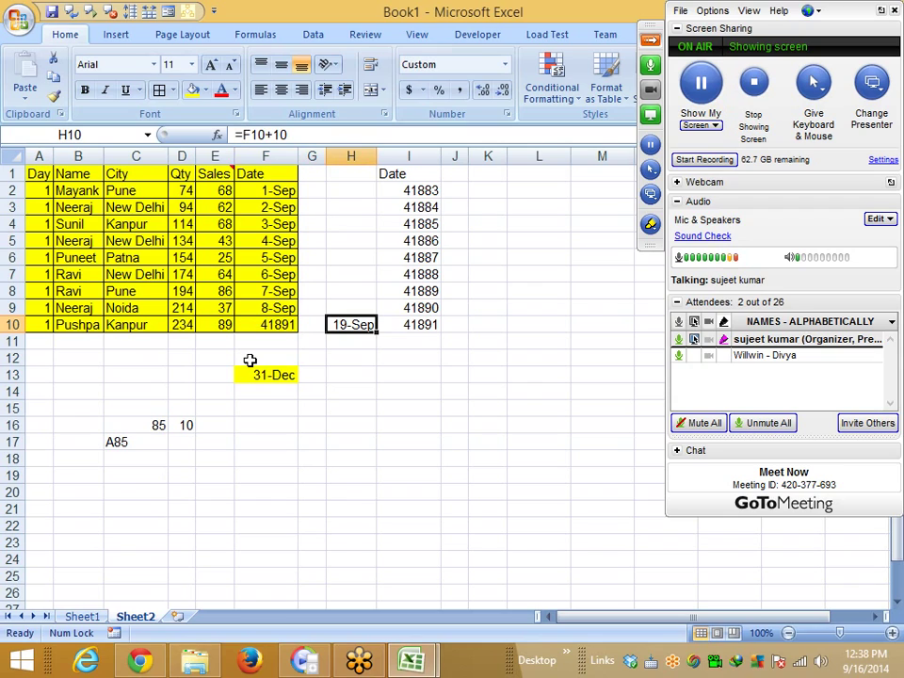
key("ctrl+shift+asciitilde")
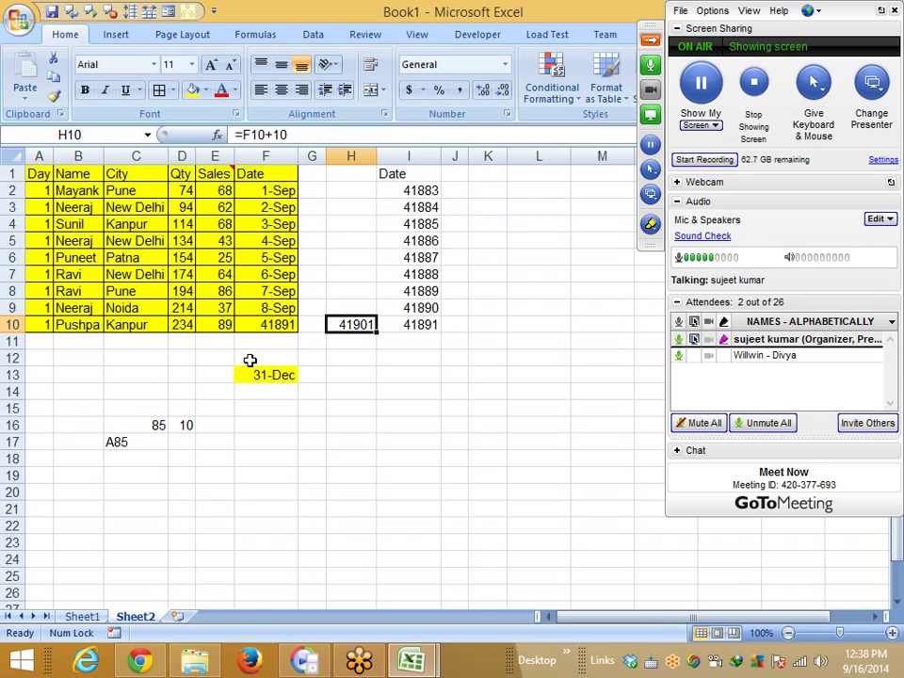
Apply the day-month-year date format to H10 and F10, and reselect H10.
key("ctrl+shift+3")
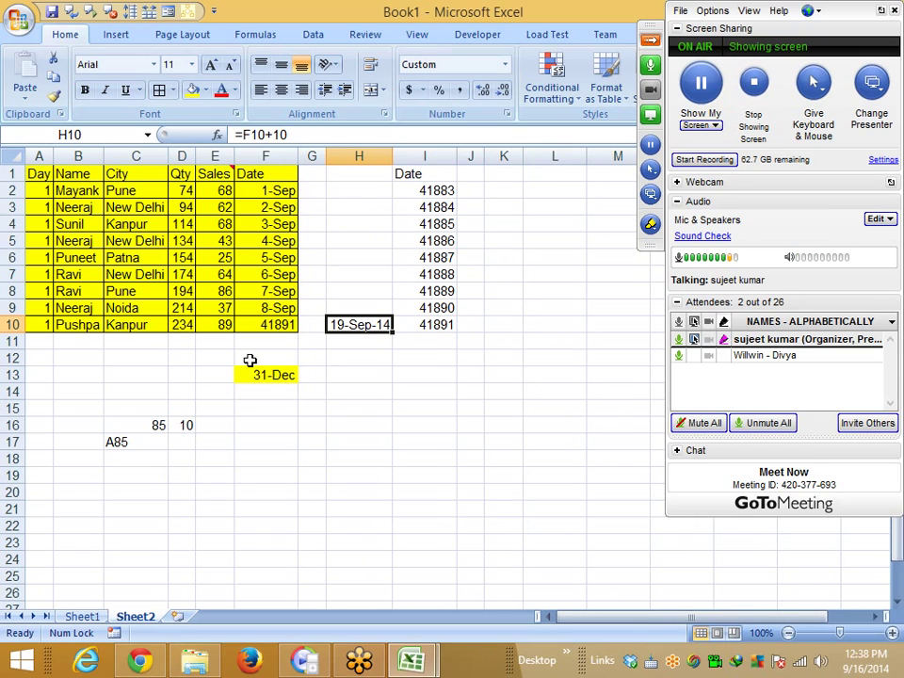
key("Left")
key("Left")
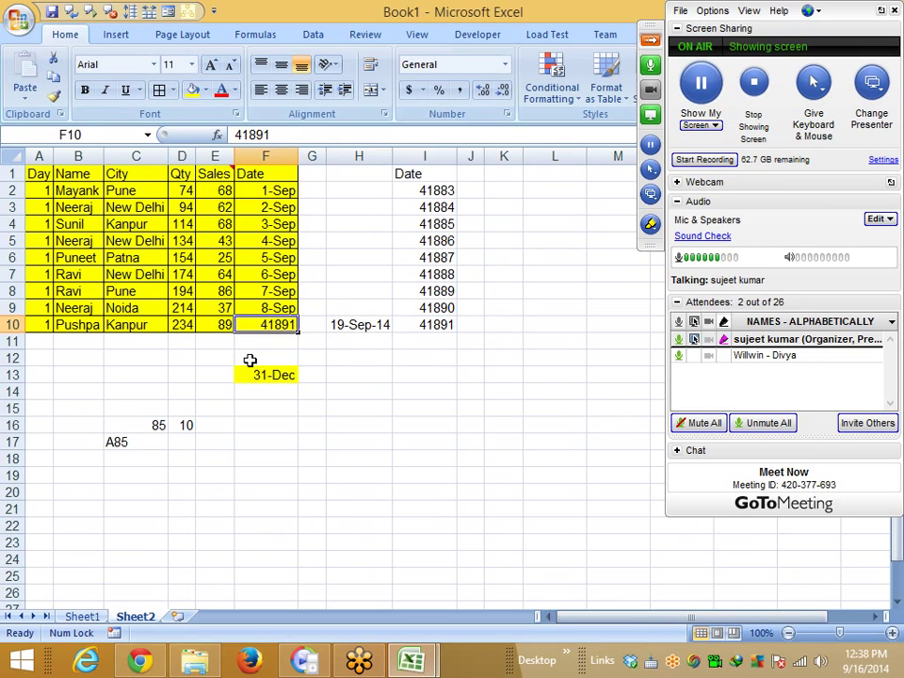
key("ctrl+shift+3")
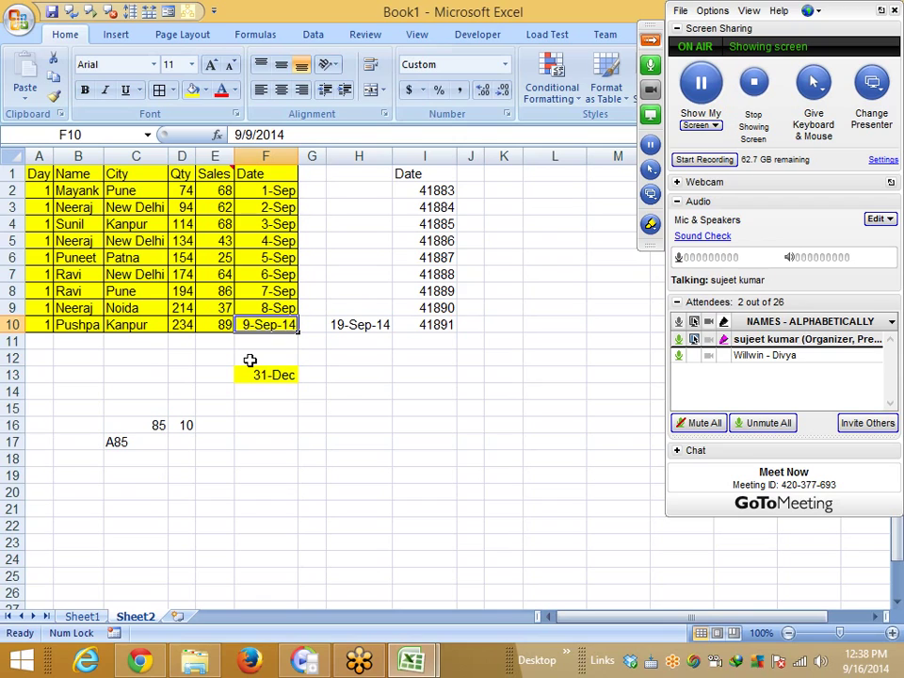
key("Right")
key("Right")
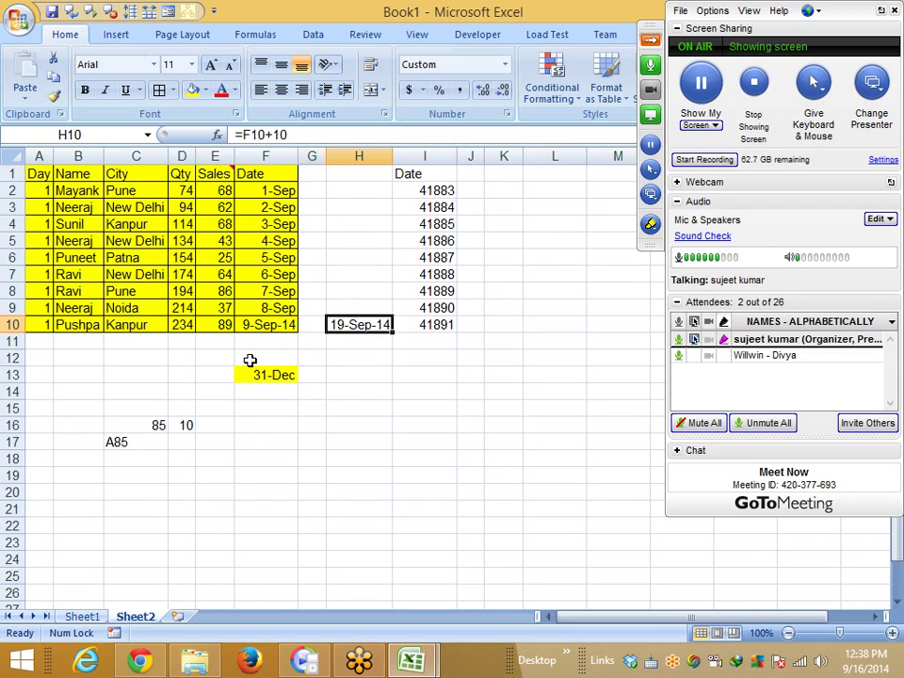
Clear the contents of H9:H10.
key("Up")
key("shift+Down")
key("Delete")
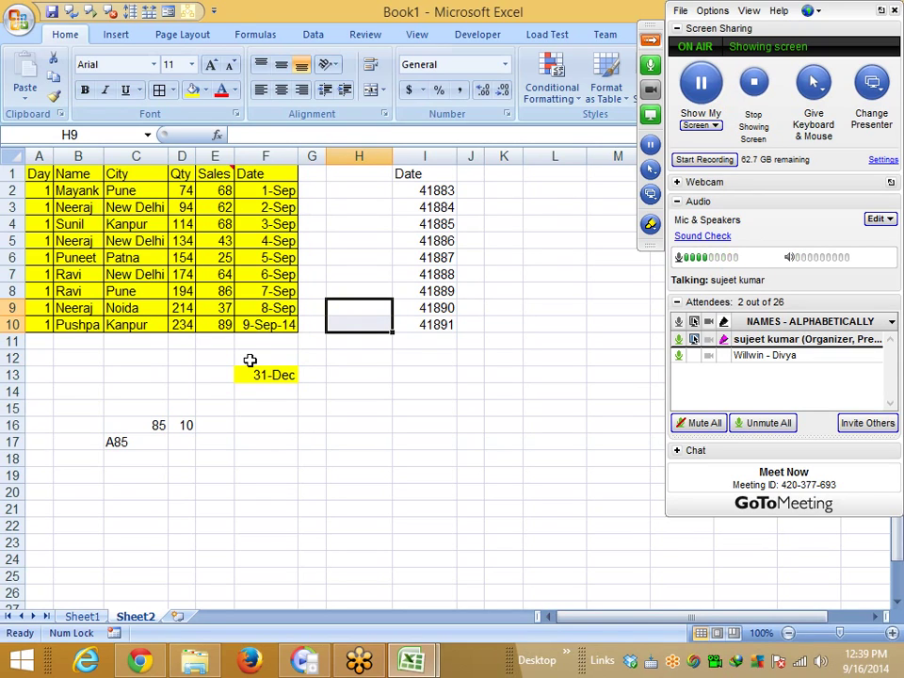
Format the serial numbers in I2:I10 as dates of the type 14-Mar-01.
left_click_drag(413, 192, 427, 326)
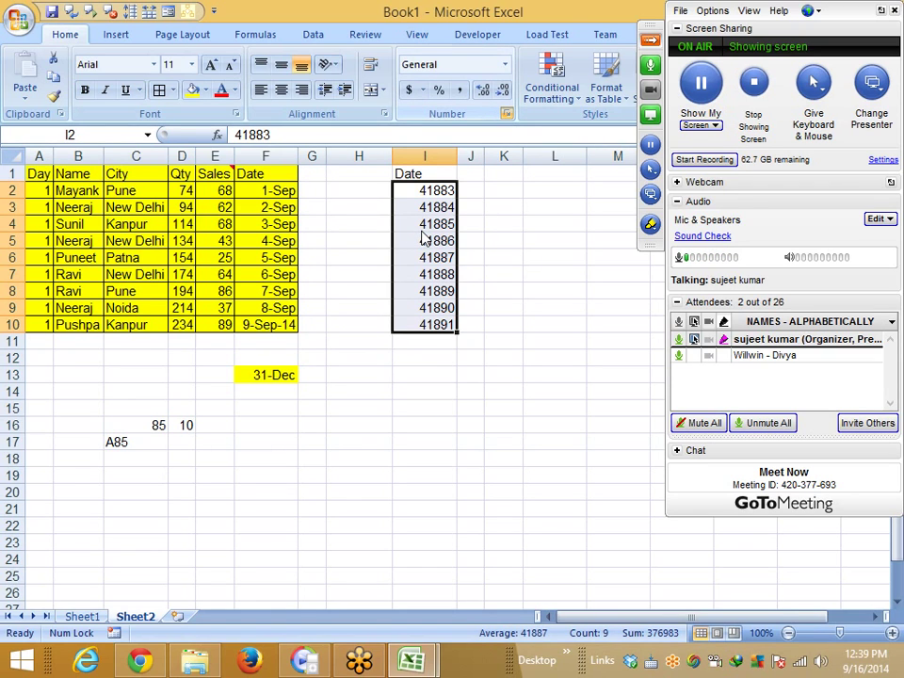
key("ctrl+1")
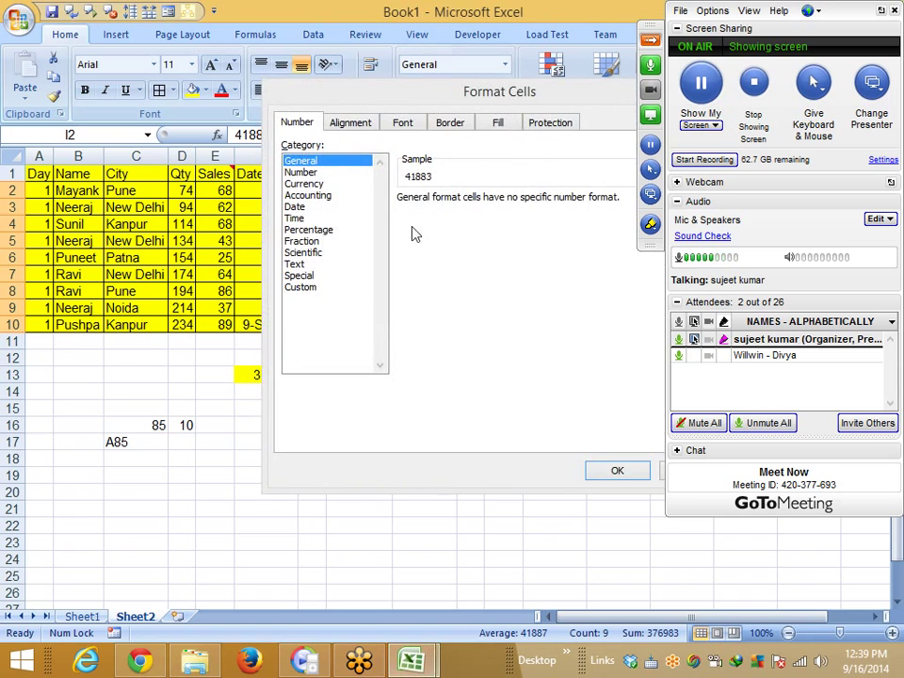
left_click(296, 207)
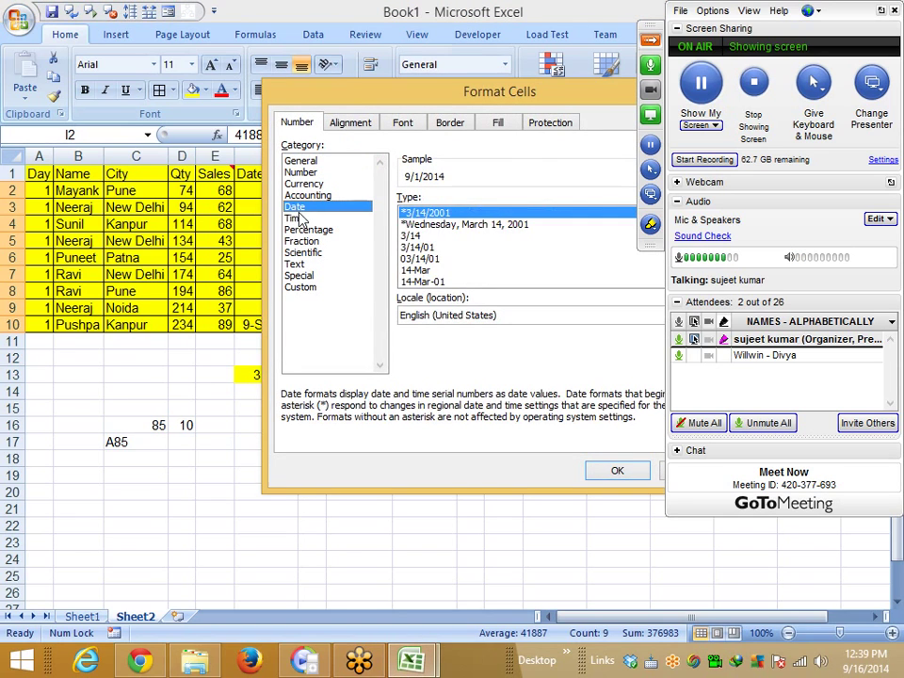
left_click(422, 281)
left_click(634, 474)
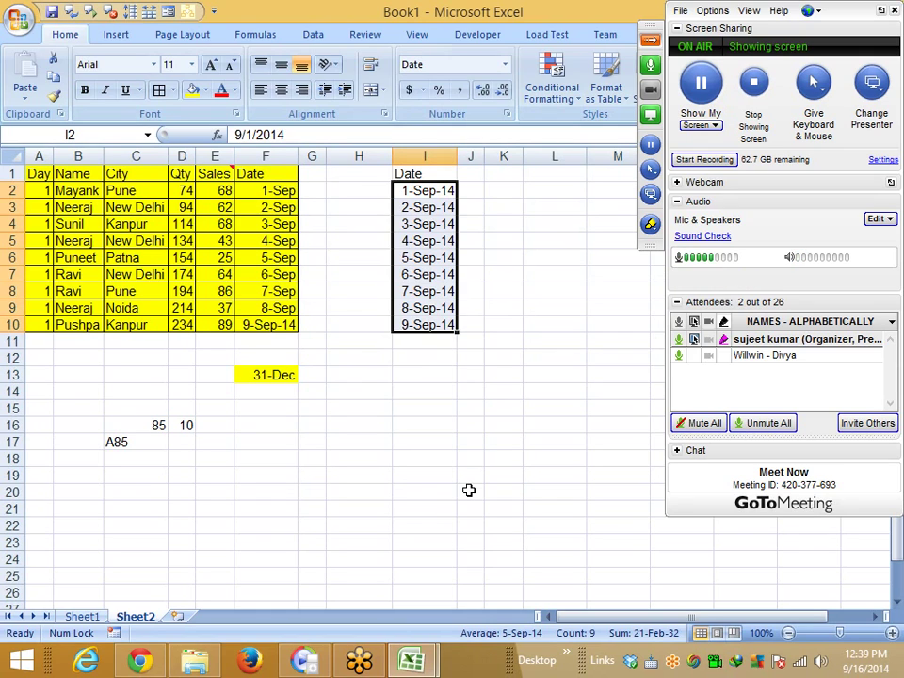
Return the dates in I2:I10 to the General number format.
left_click_drag(430, 325, 415, 194)
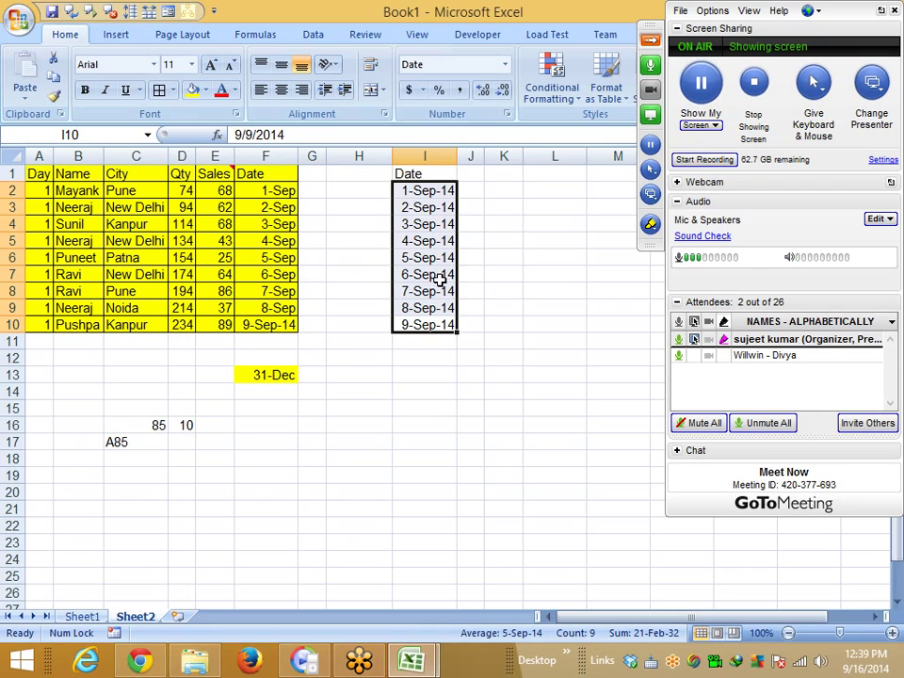
key("ctrl+shift+grave")
left_click(445, 424)
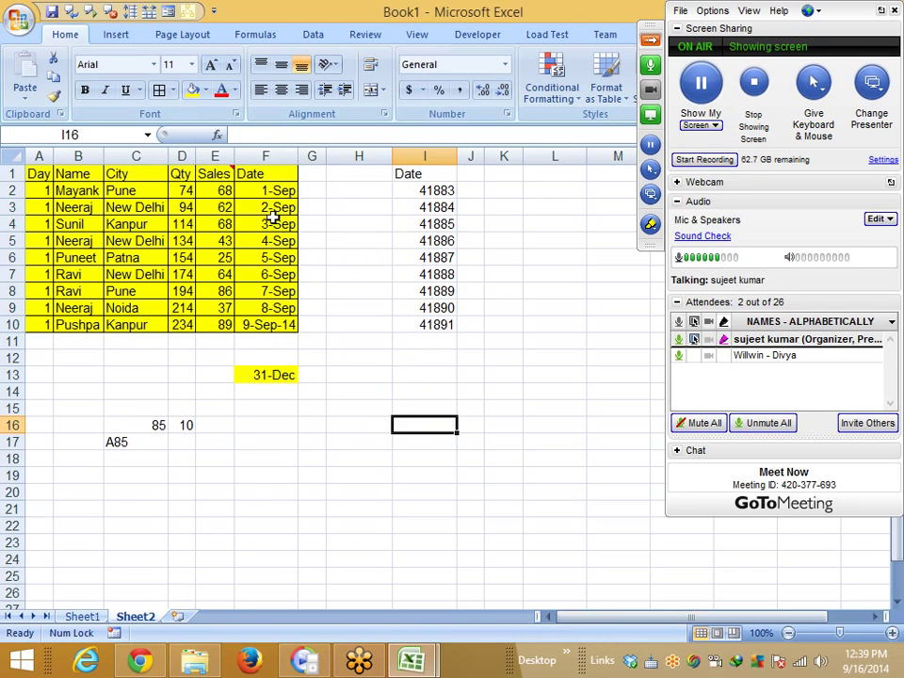
Copy the dates in F2:F10 and paste them at L2 as values and number formats.
left_click_drag(272, 192, 270, 318)
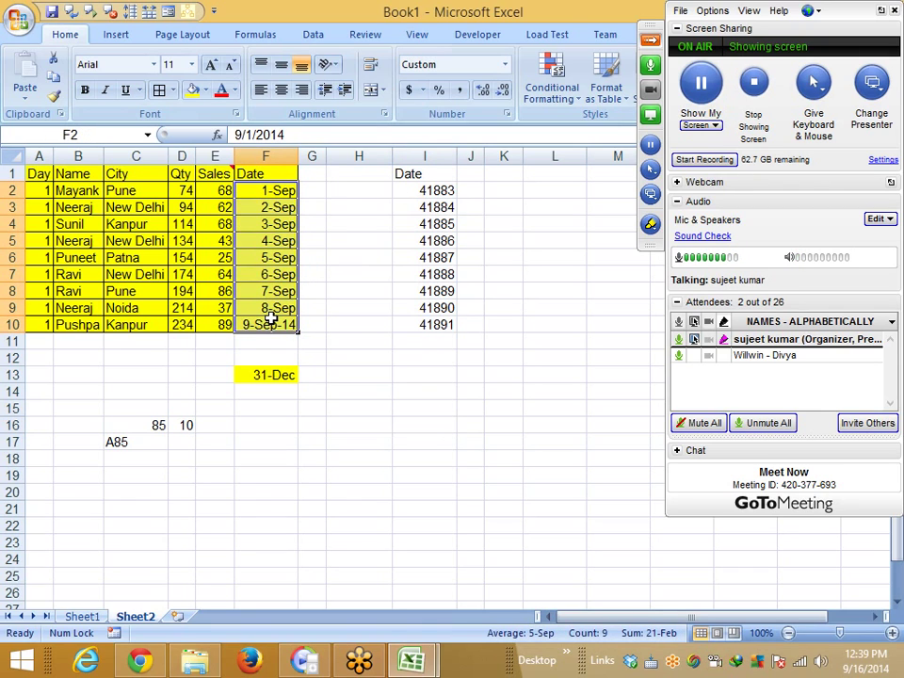
key("ctrl+c")
right_click(536, 191)
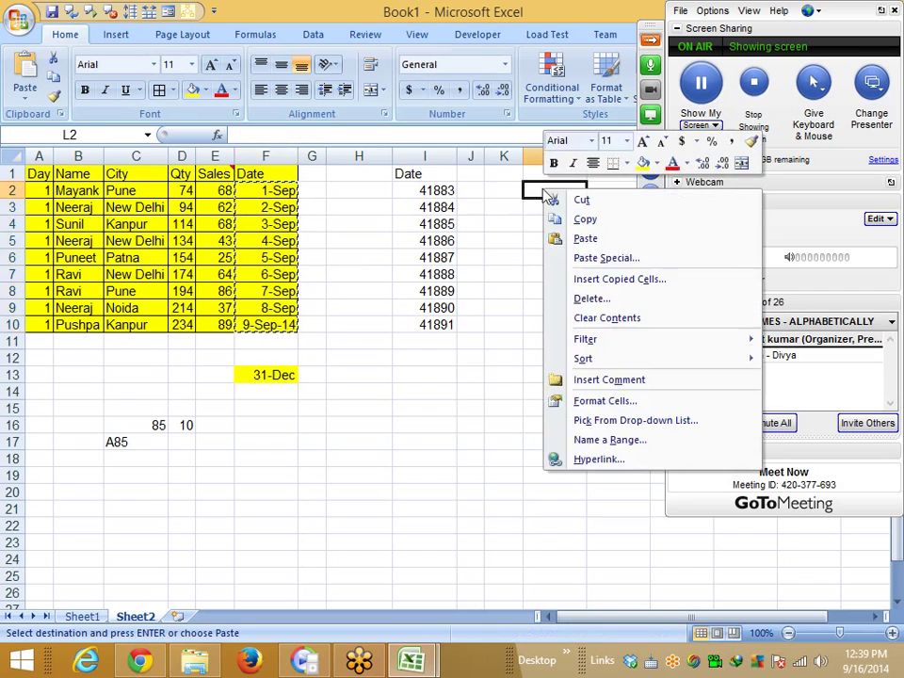
left_click(581, 257)
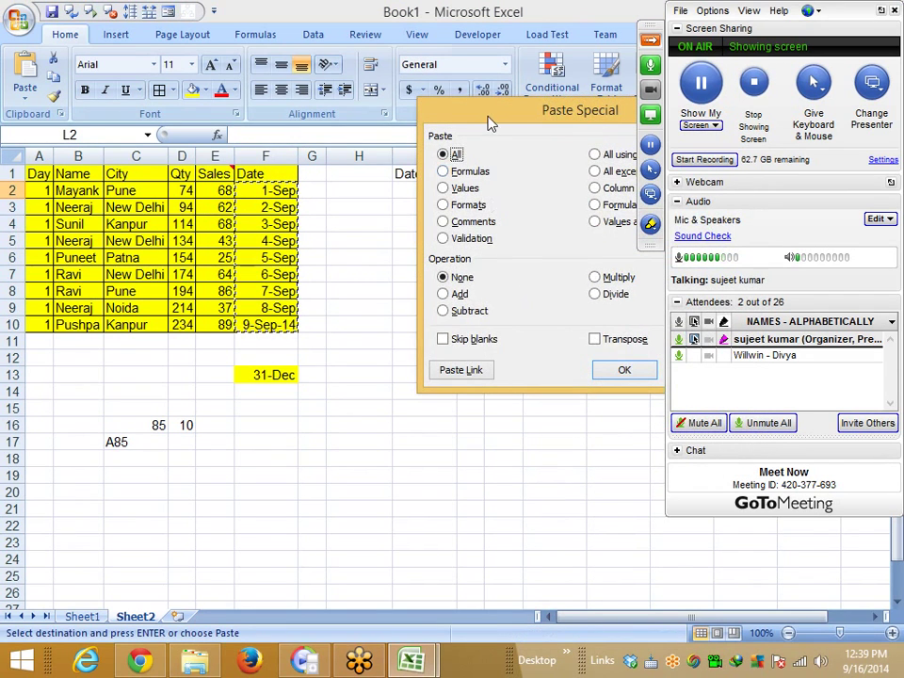
left_click_drag(490, 121, 288, 120)
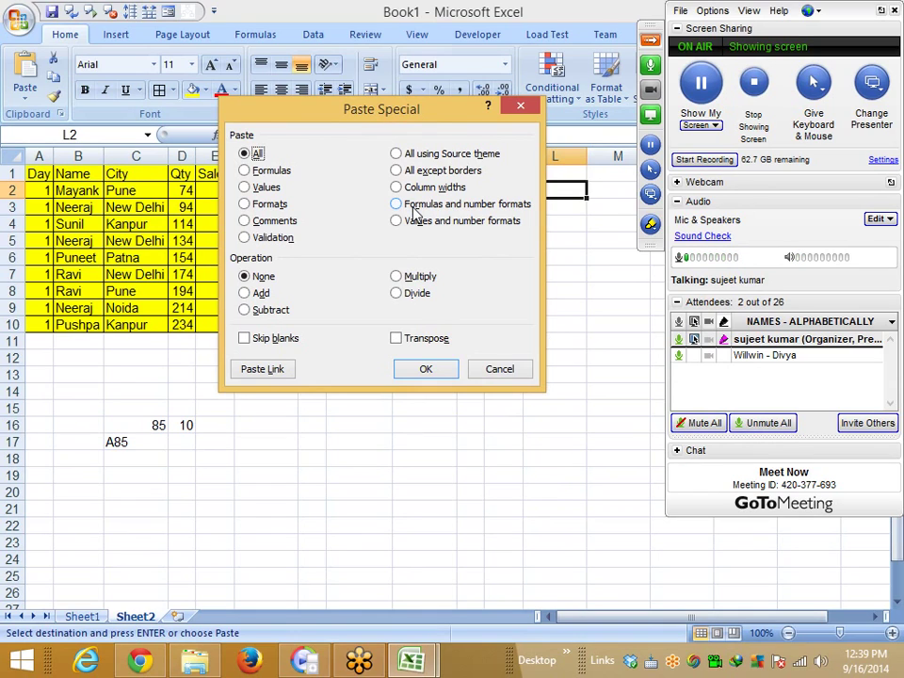
left_click(399, 221)
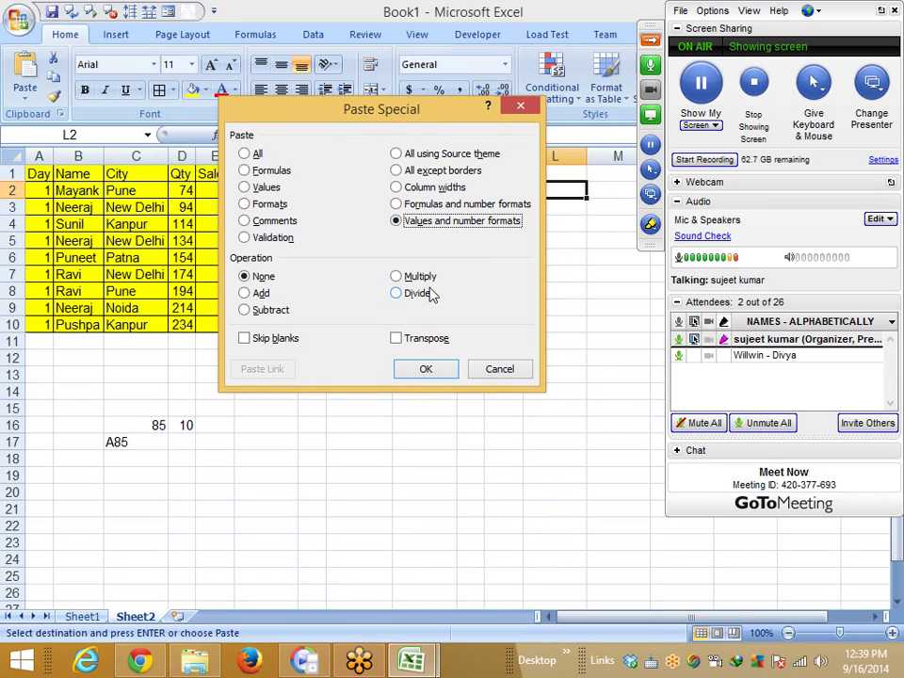
left_click(426, 368)
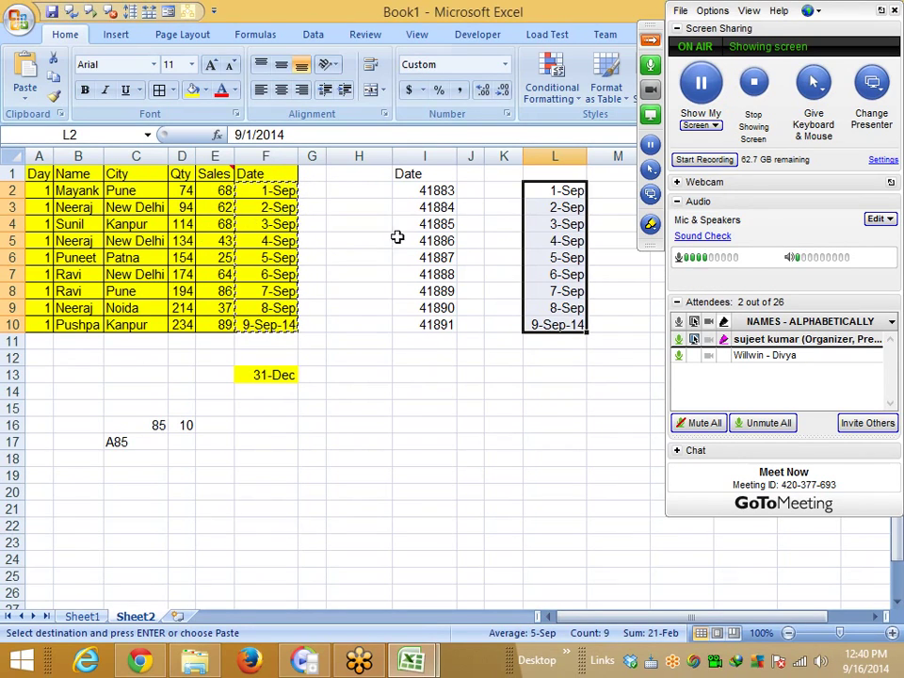
Review the available Paste Special options for the copied dates, and close the dialog without pasting.
right_click(542, 231)
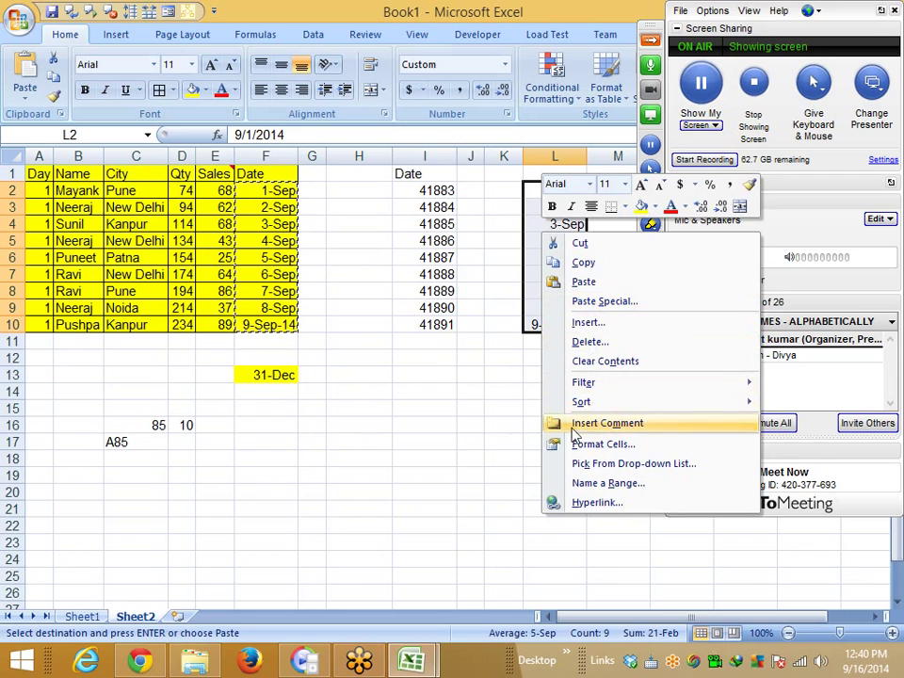
left_click(593, 311)
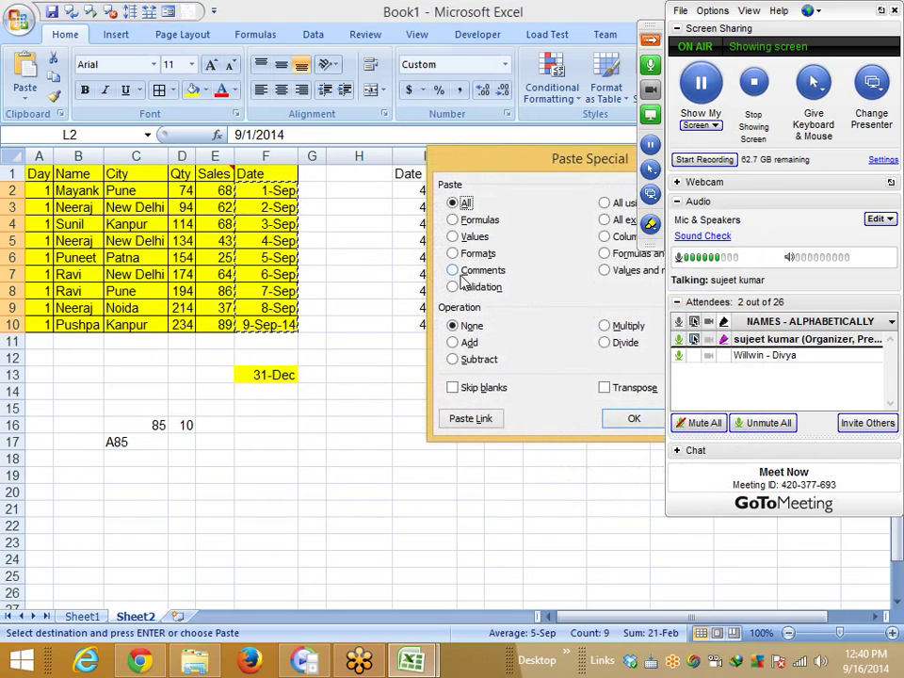
left_click_drag(509, 162, 320, 145)
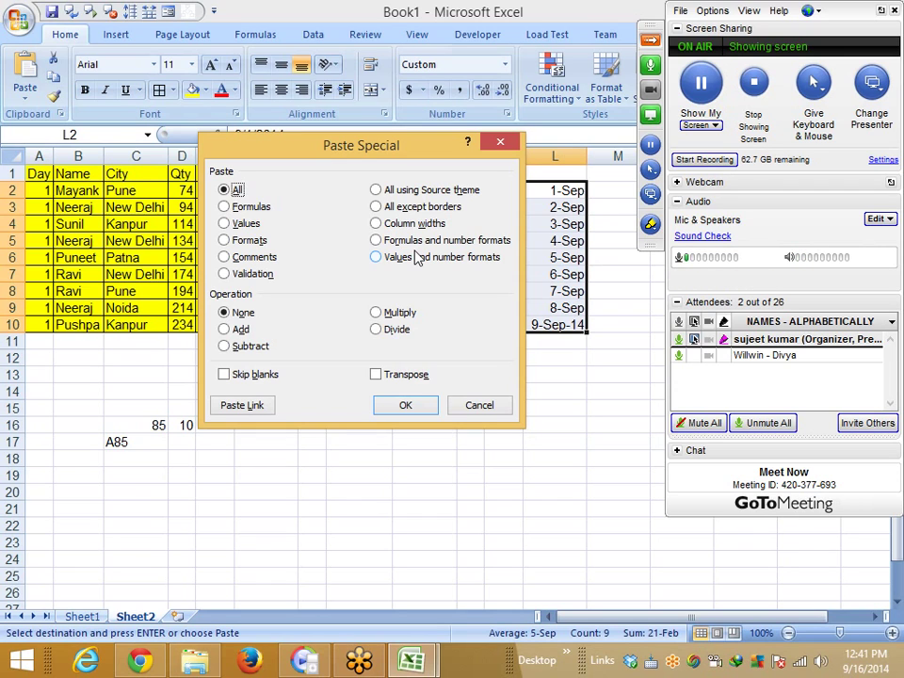
left_click(479, 405)
Enter 25 in cell F25 and 30 in cell G25, below the sales table.
left_click(323, 476)
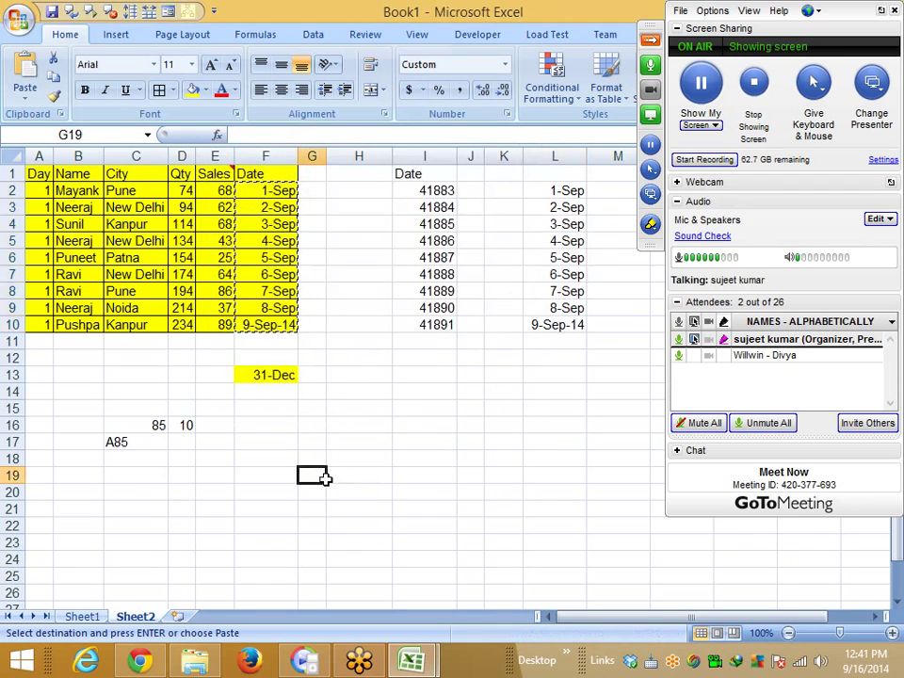
scroll(325, 480, "down", 4)
left_click(245, 381)
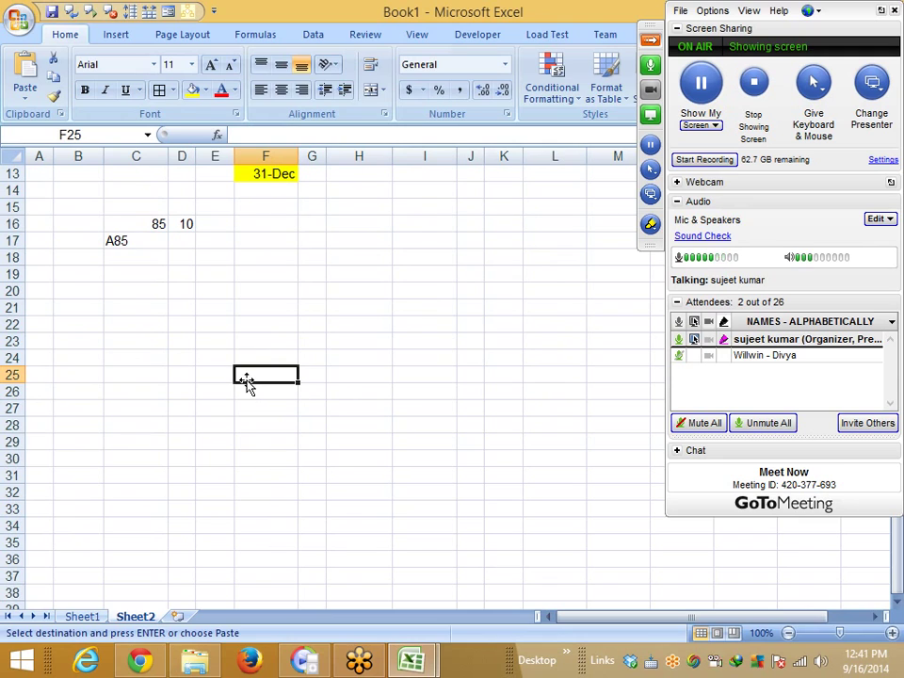
type("25")
key("Tab")
type("30")
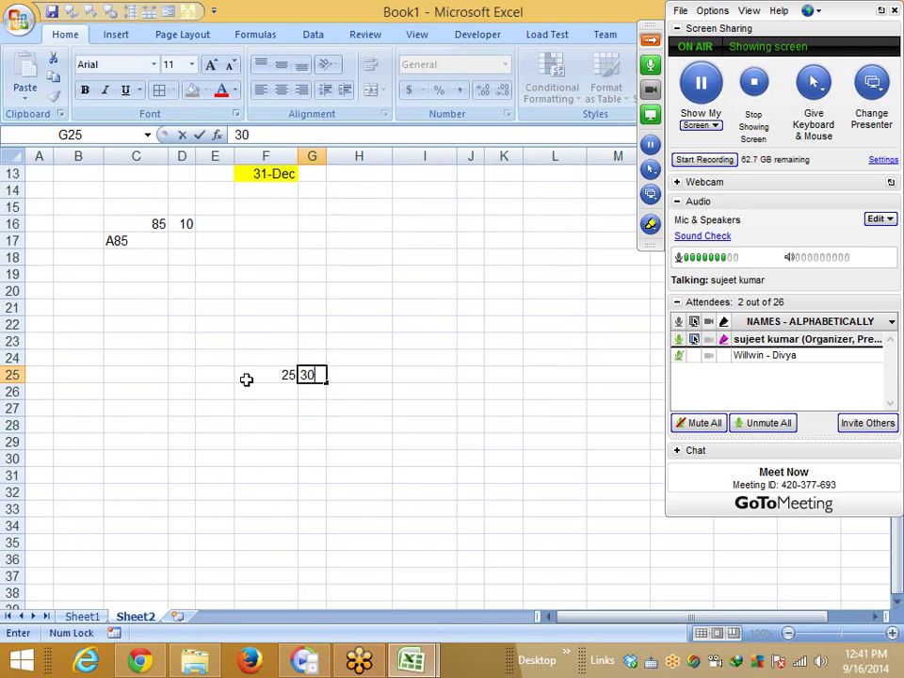
key("Tab")
Try an ordinary copy and paste of G25 over F25, and undo the paste.
key("Left")
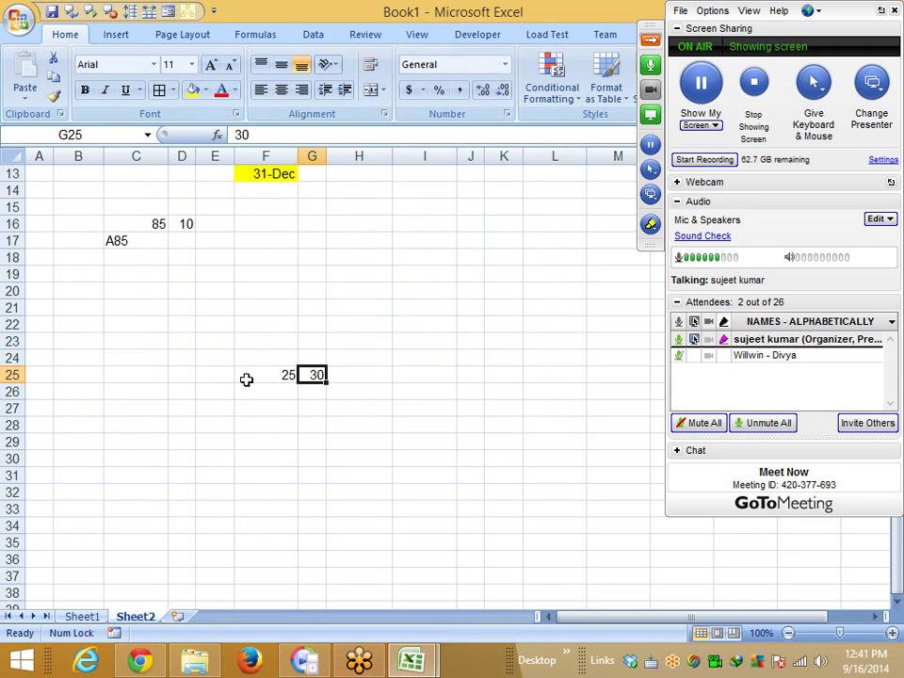
key("ctrl+c")
left_click(246, 382)
key("ctrl+v")
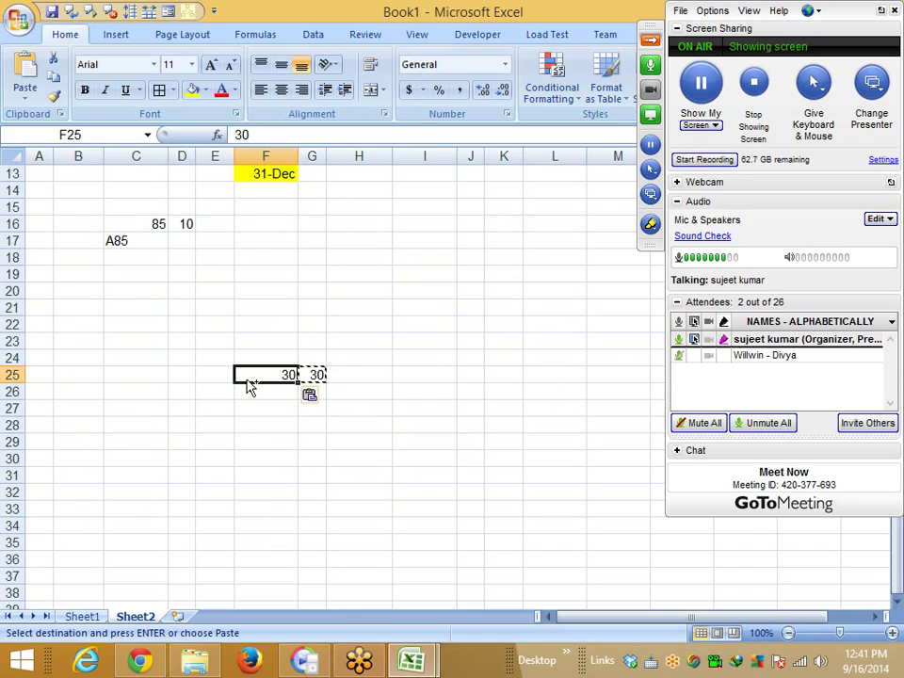
key("ctrl+z")
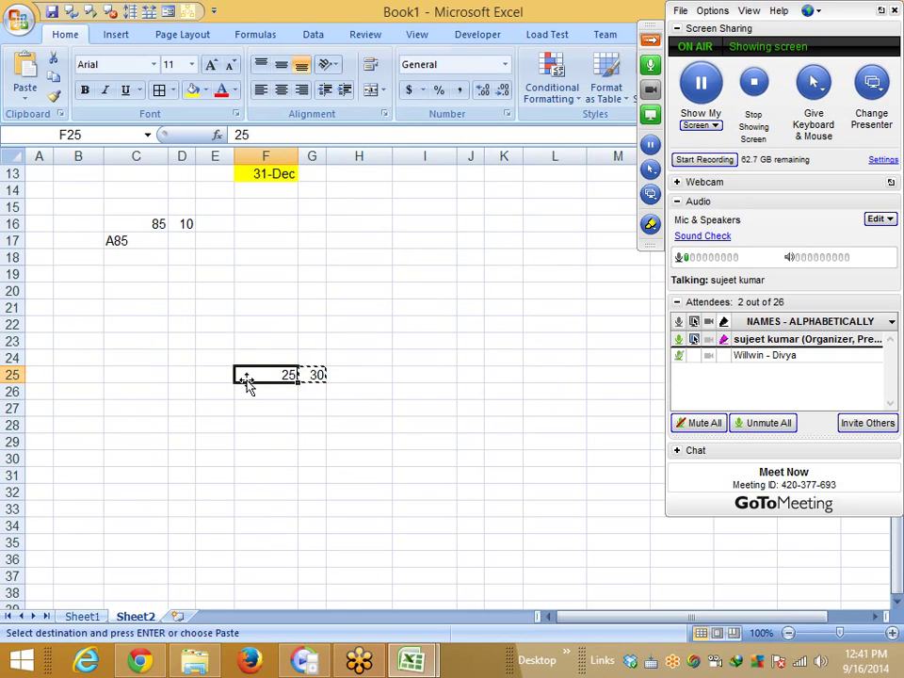
key("Escape")
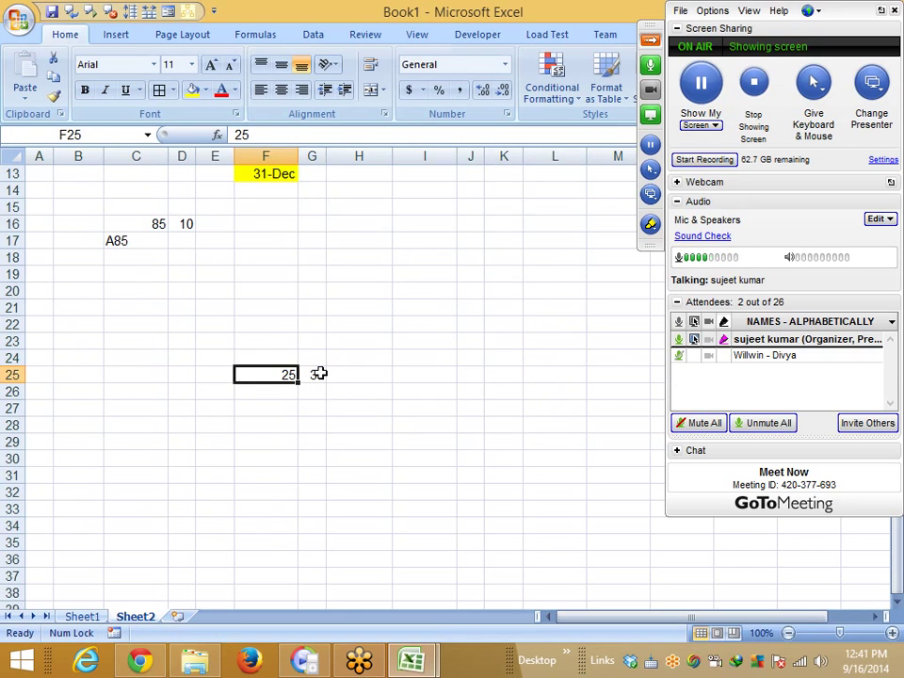
Copy G25 and paste it onto F25 with Paste Special, using All and the Add operation, and end the copy mode.
left_click(317, 373)
key("ctrl+c")
left_click(272, 382)
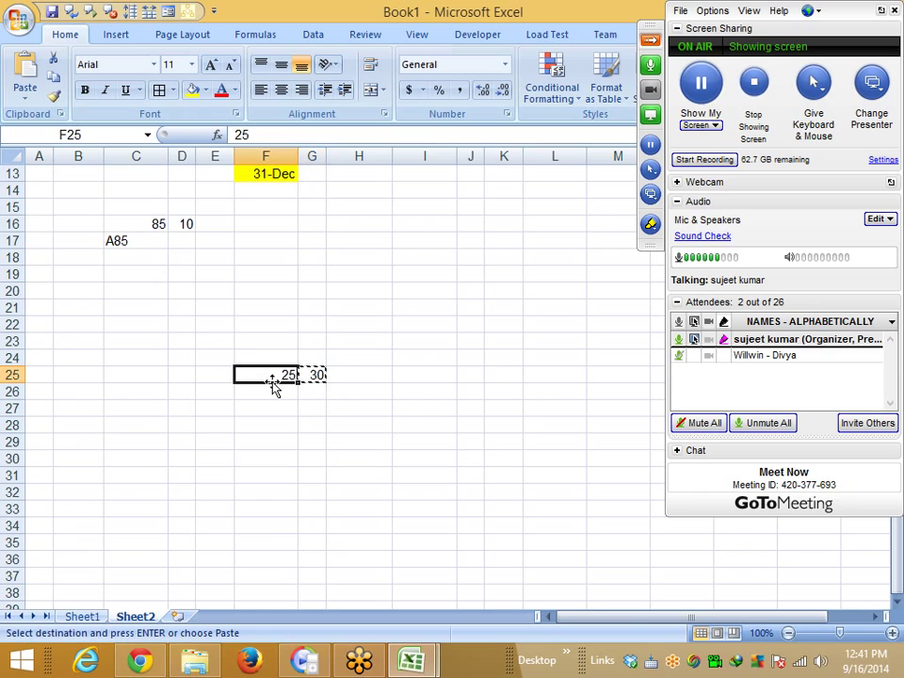
right_click(274, 382)
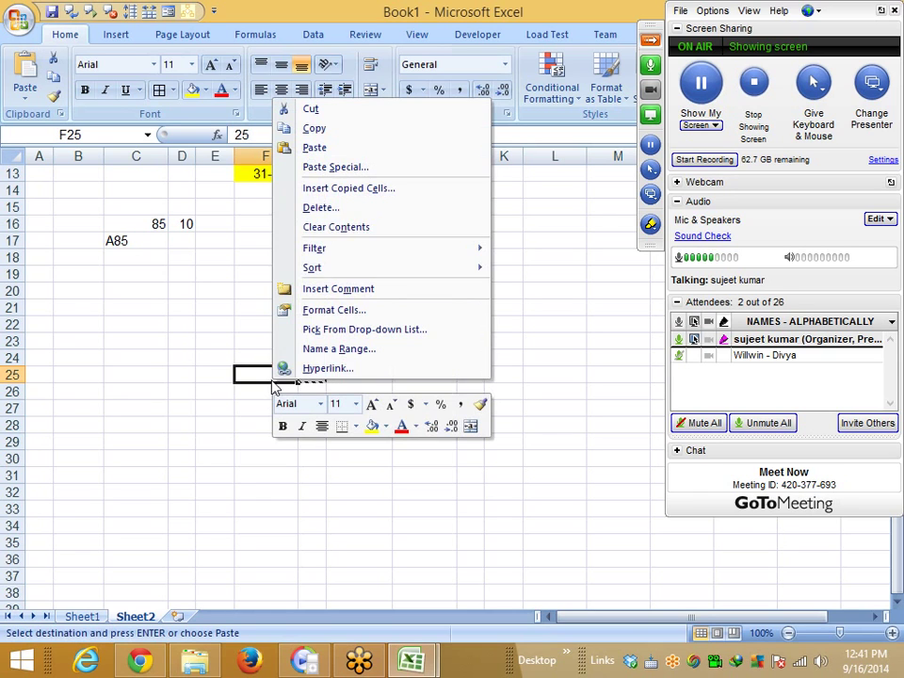
left_click(339, 169)
left_click_drag(362, 25, 478, 35)
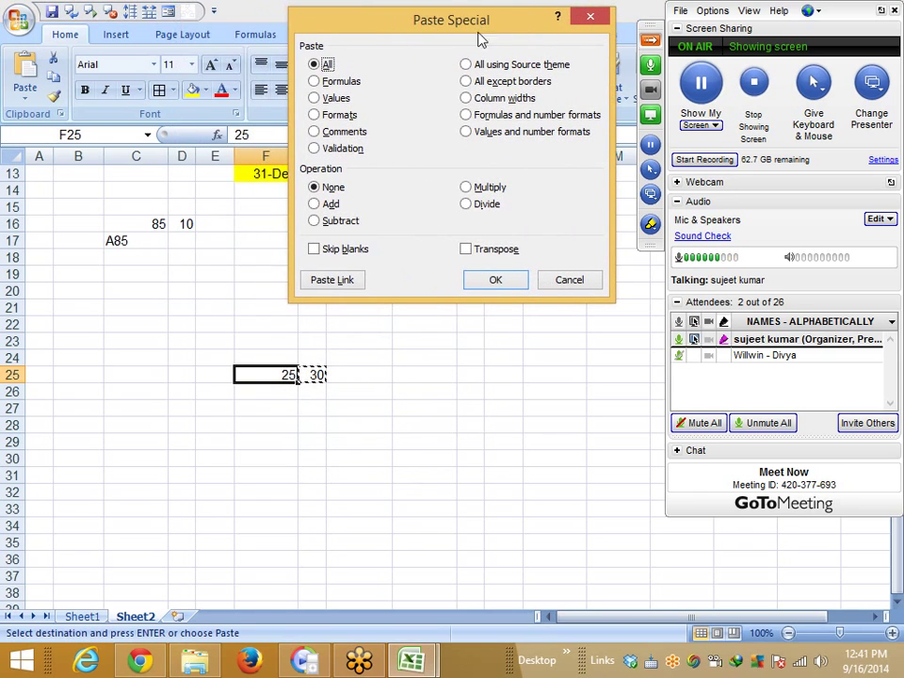
left_click(322, 208)
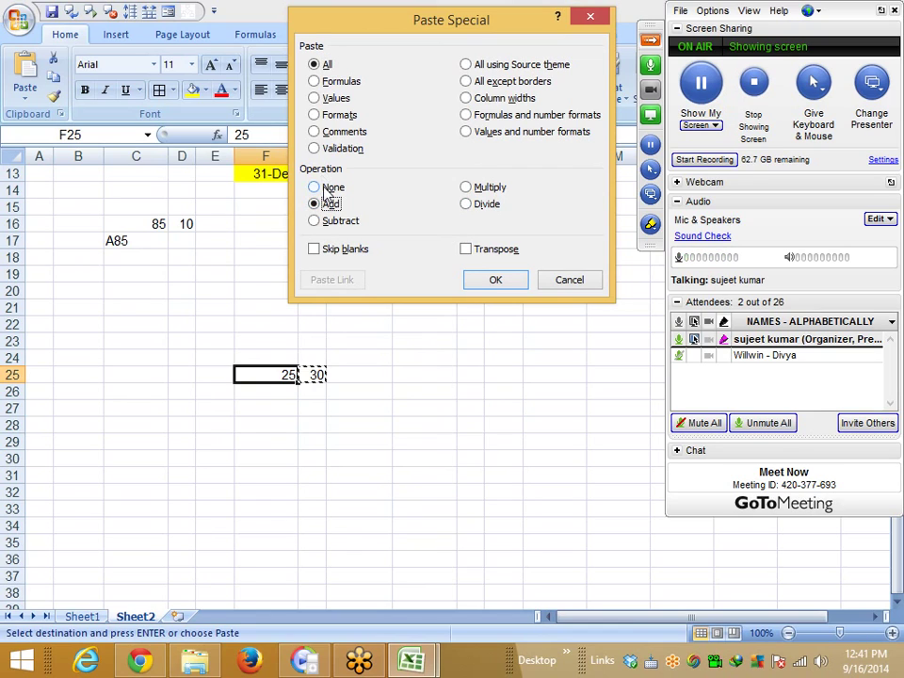
left_click(327, 188)
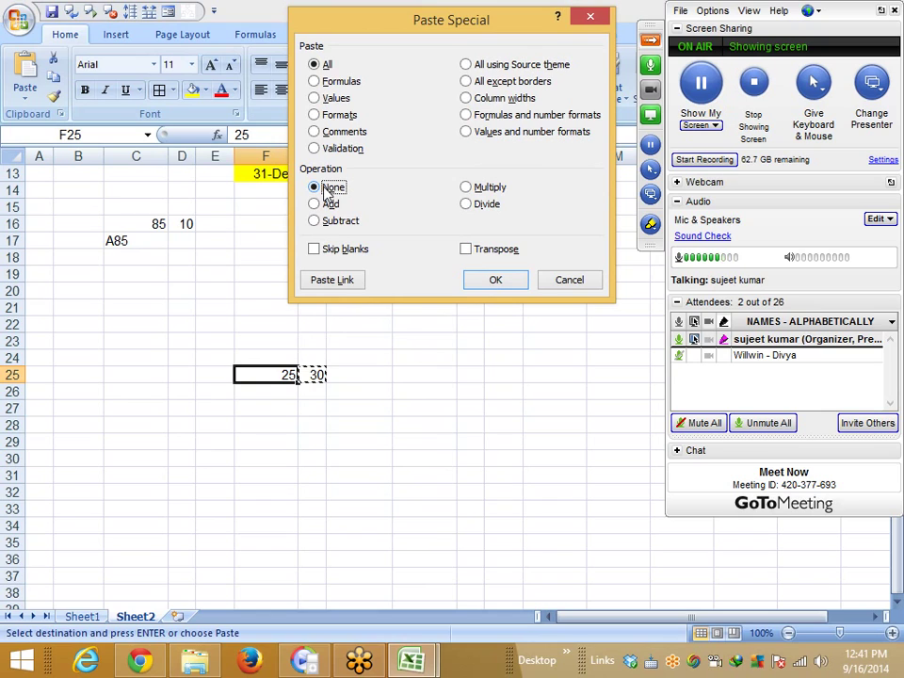
left_click(328, 203)
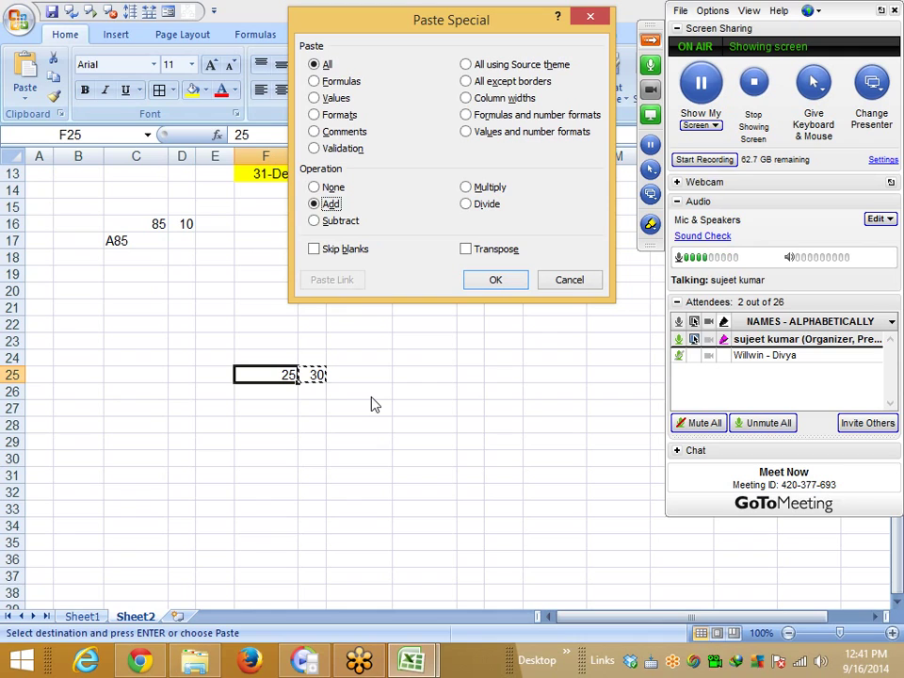
left_click(489, 283)
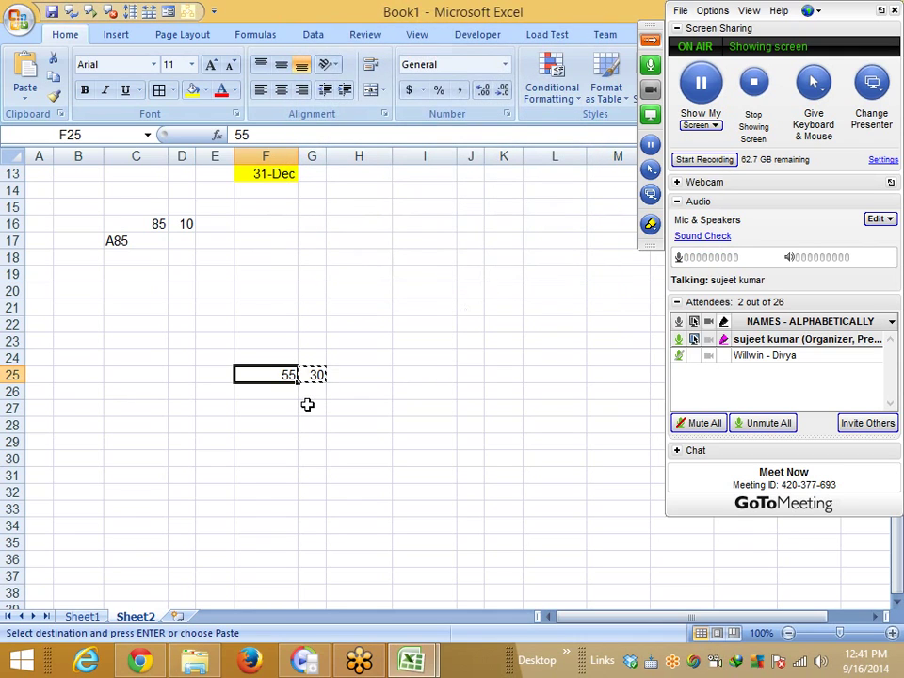
left_click_drag(240, 339, 336, 426)
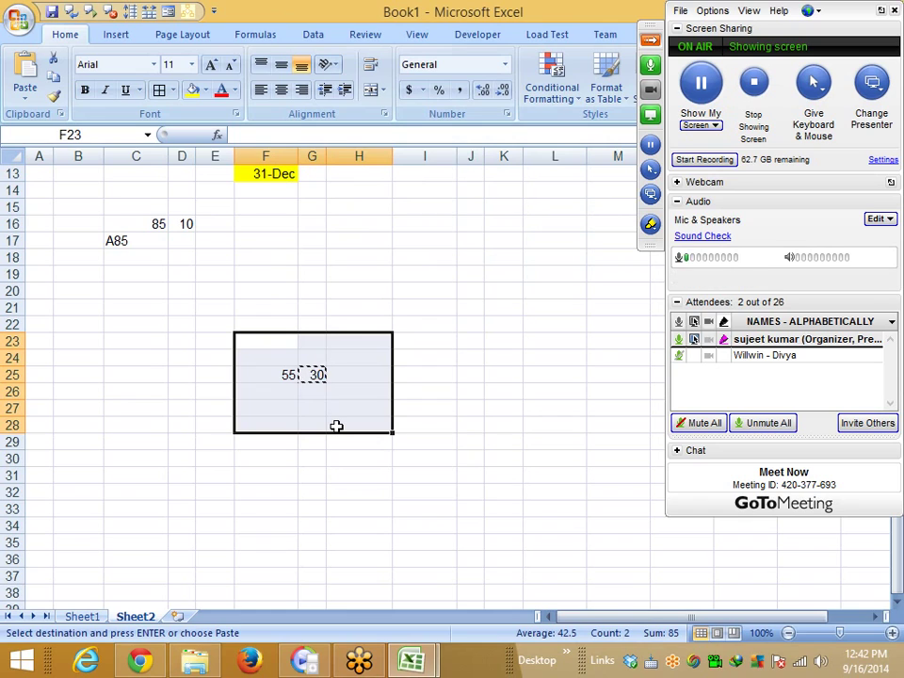
key("Escape")
left_click(270, 291)
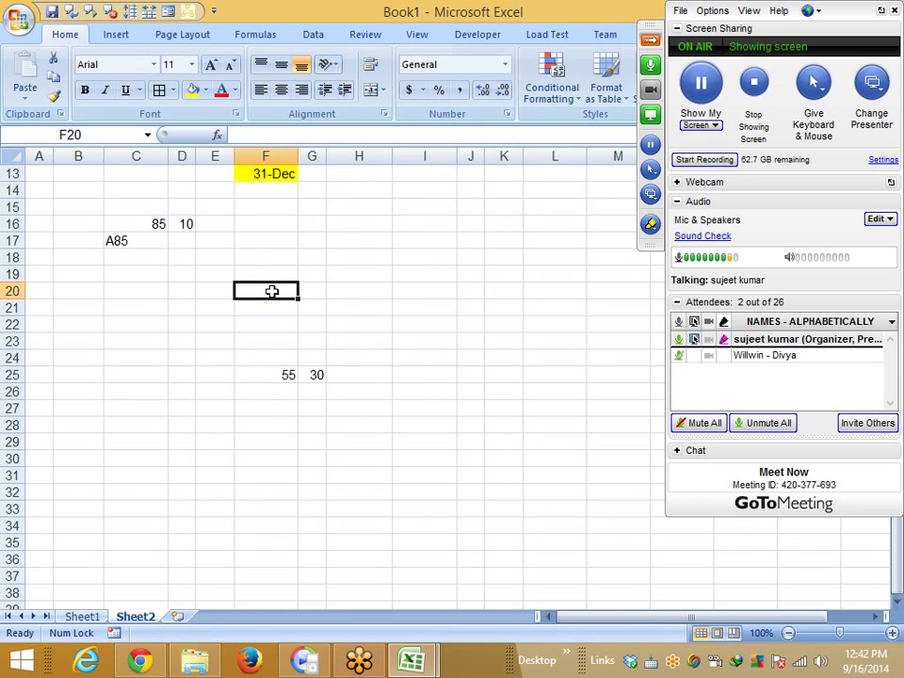